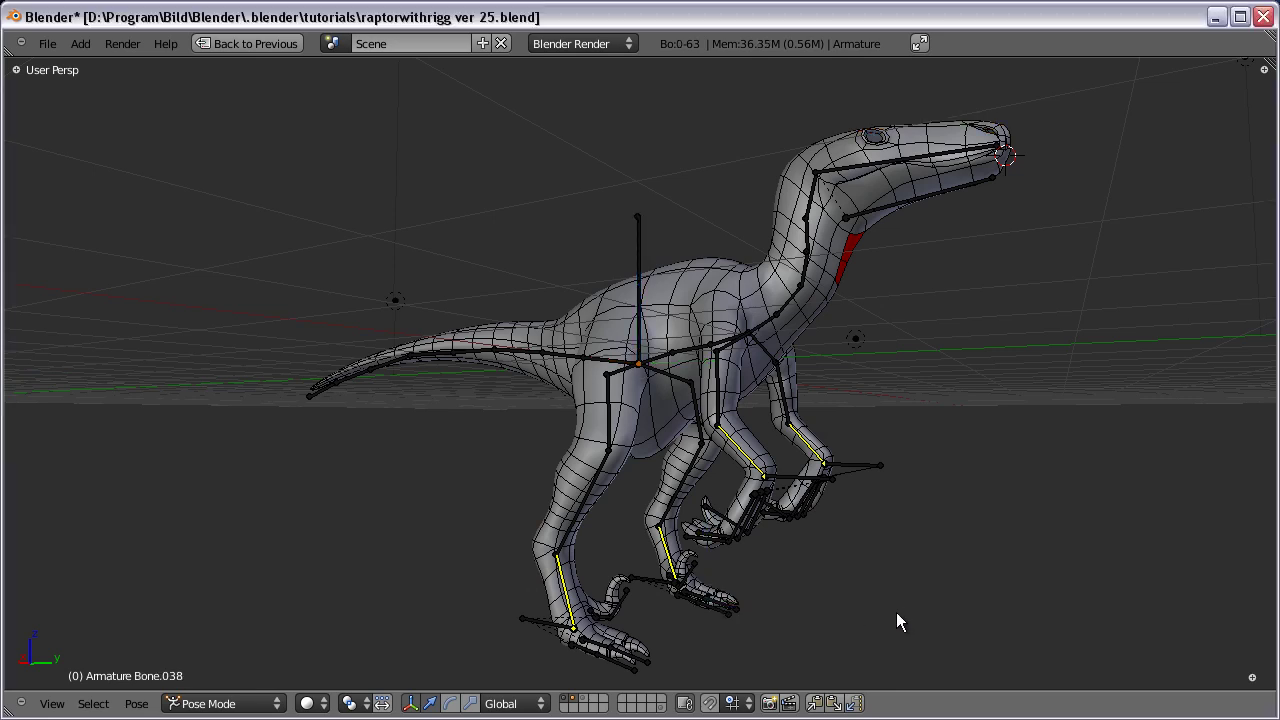
Select the raptor armature's MASTER bone and move it along the X axis while the animation plays.
{"action": "middle_click_drag", "start_coordinate": [859, 597], "coordinate": [808, 600]}
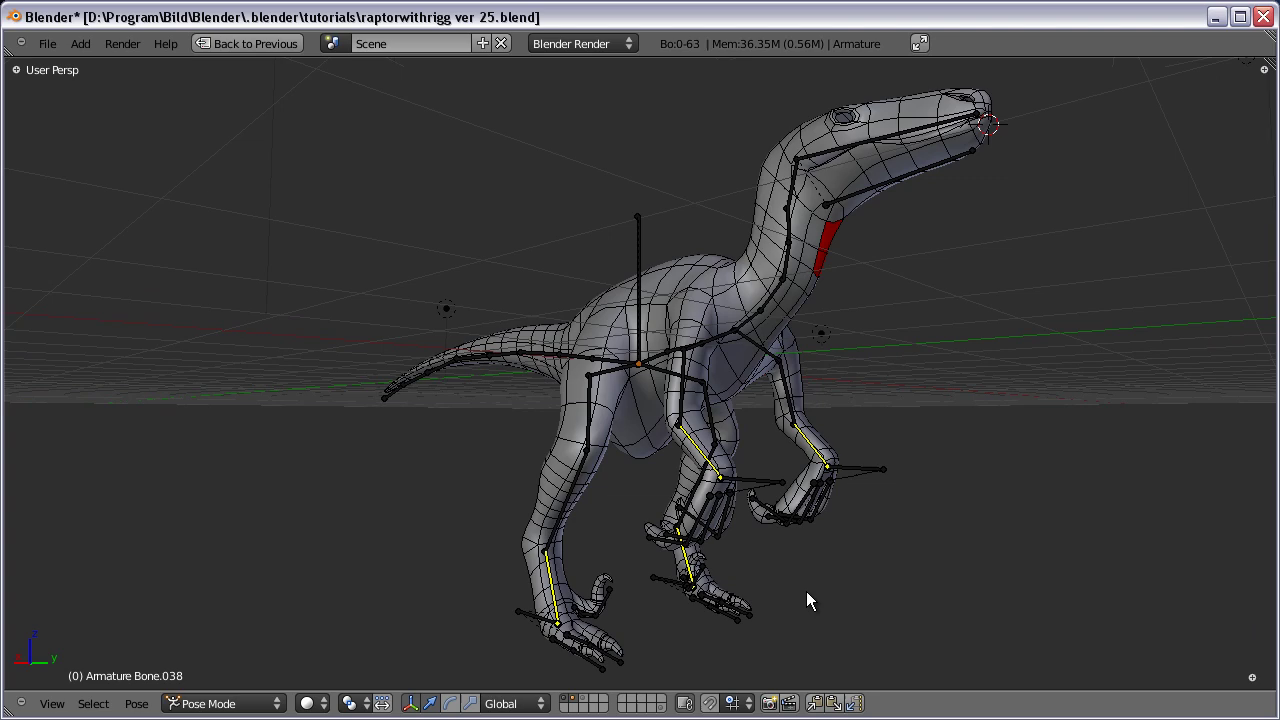
{"action": "middle_click_drag", "start_coordinate": [777, 543], "coordinate": [692, 586]}
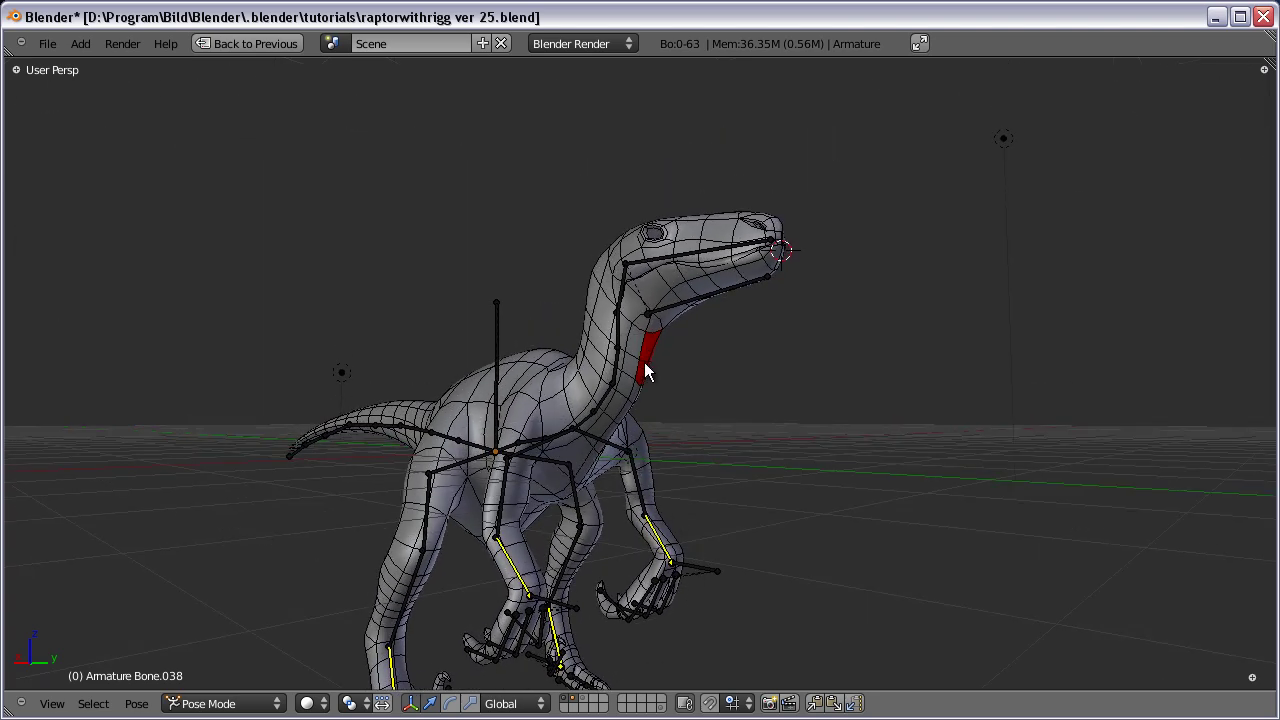
{"action": "right_click", "coordinate": [492, 348]}
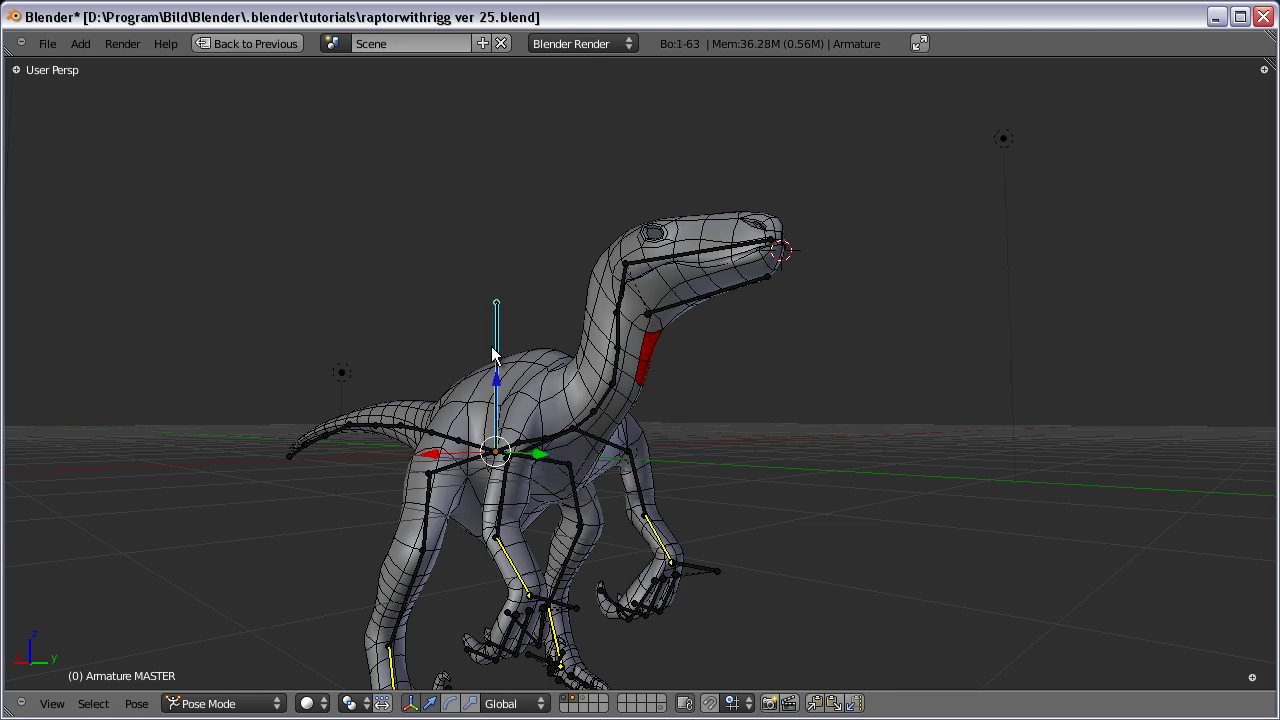
{"action": "key", "text": "alt+a"}
{"action": "left_click_drag", "start_coordinate": [430, 455], "coordinate": [424, 387]}
{"action": "key", "text": "Escape"}
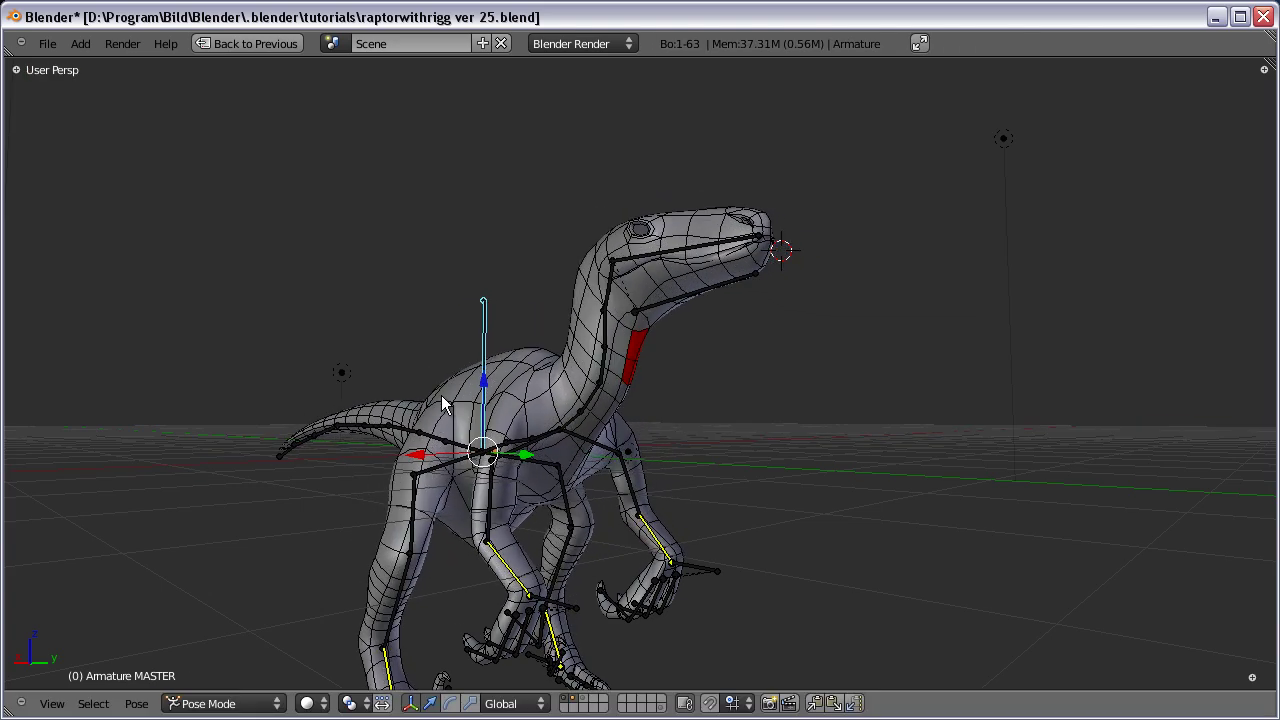
Play the animation again to examine how the Raptor mesh moves relative to the armature's MASTER bone.
{"action": "key", "text": "alt+a"}
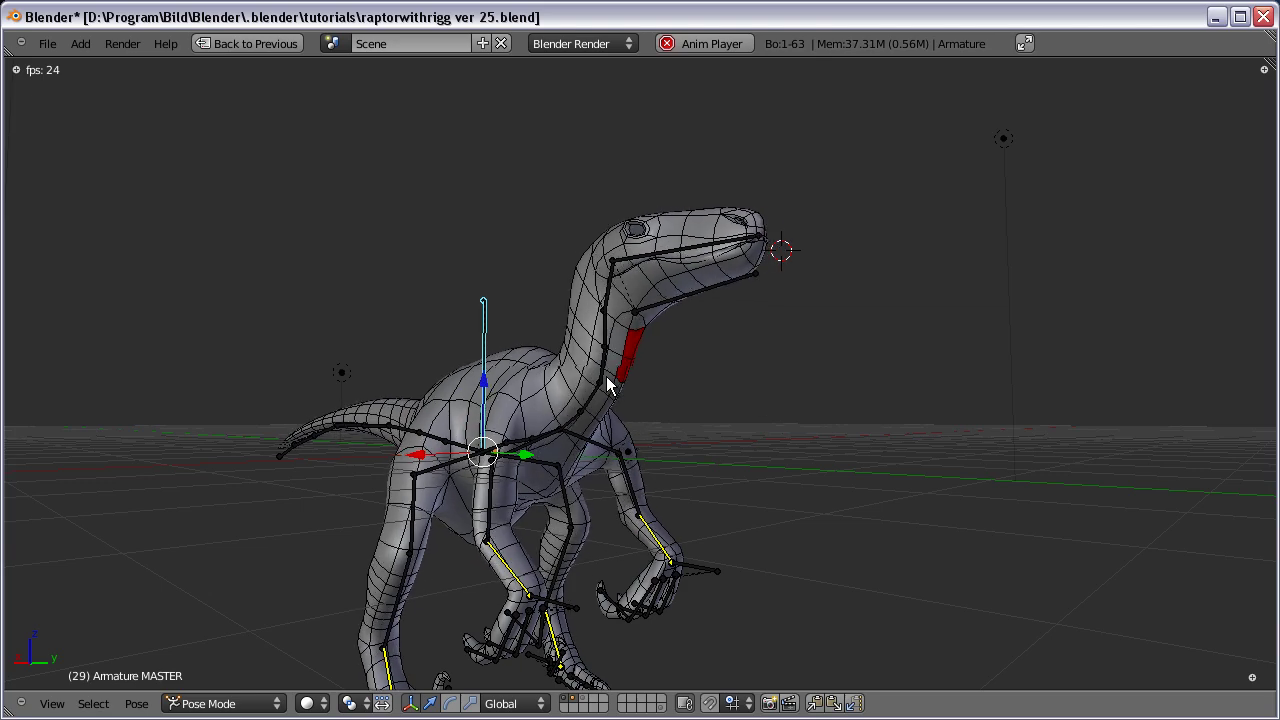
{"action": "right_click", "coordinate": [528, 370]}
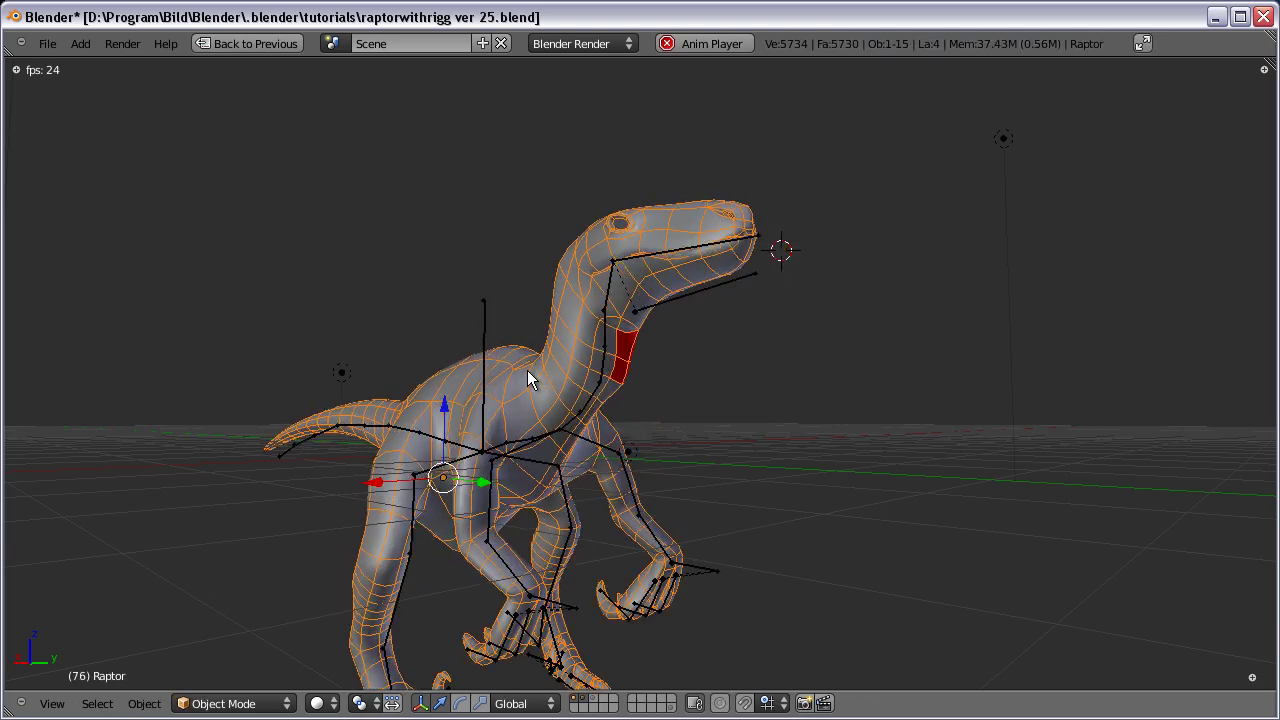
{"action": "right_click", "coordinate": [489, 357]}
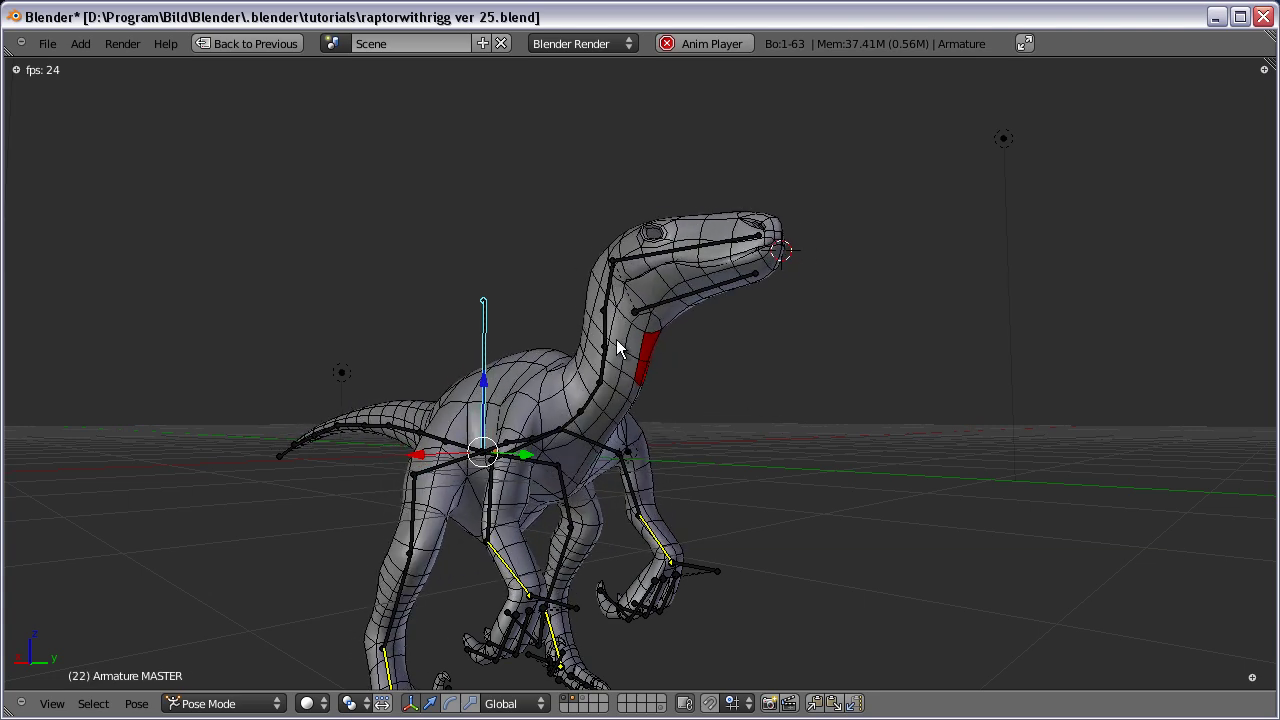
{"action": "key", "text": "Escape"}
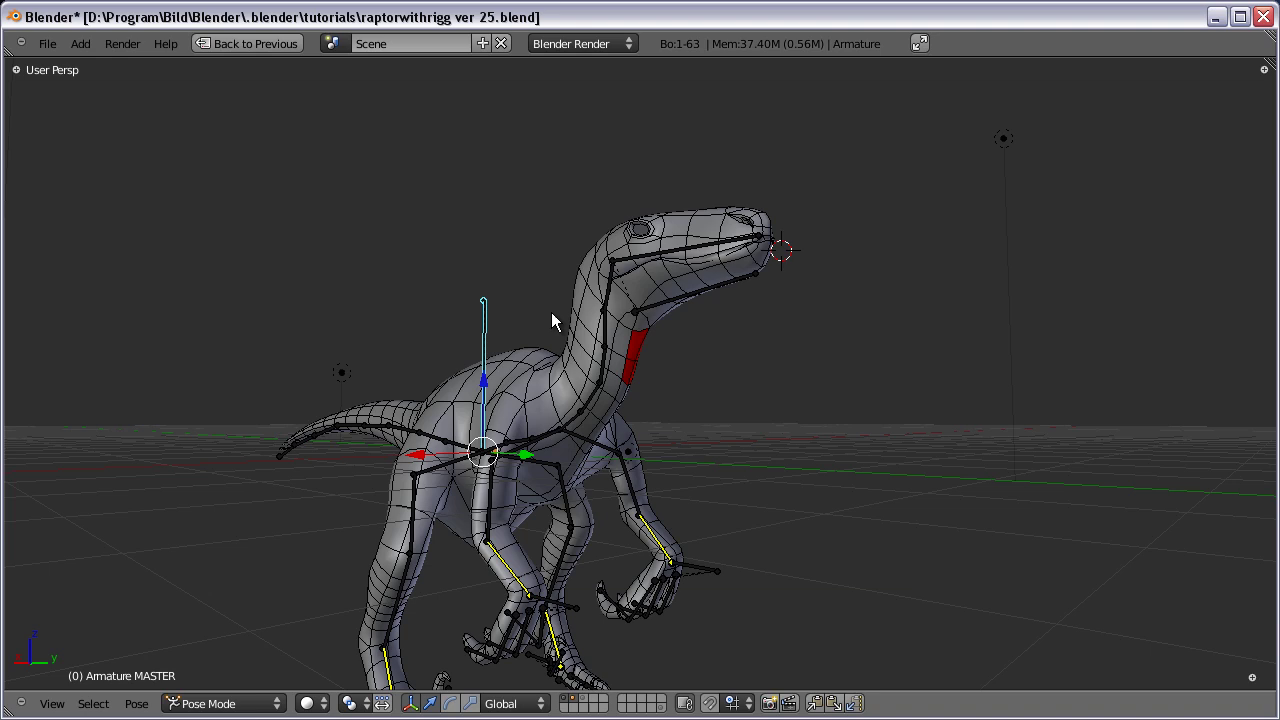
Deselect all bones and display only the armature layer together with the third layer.
{"action": "middle_click_drag", "start_coordinate": [545, 317], "coordinate": [547, 342]}
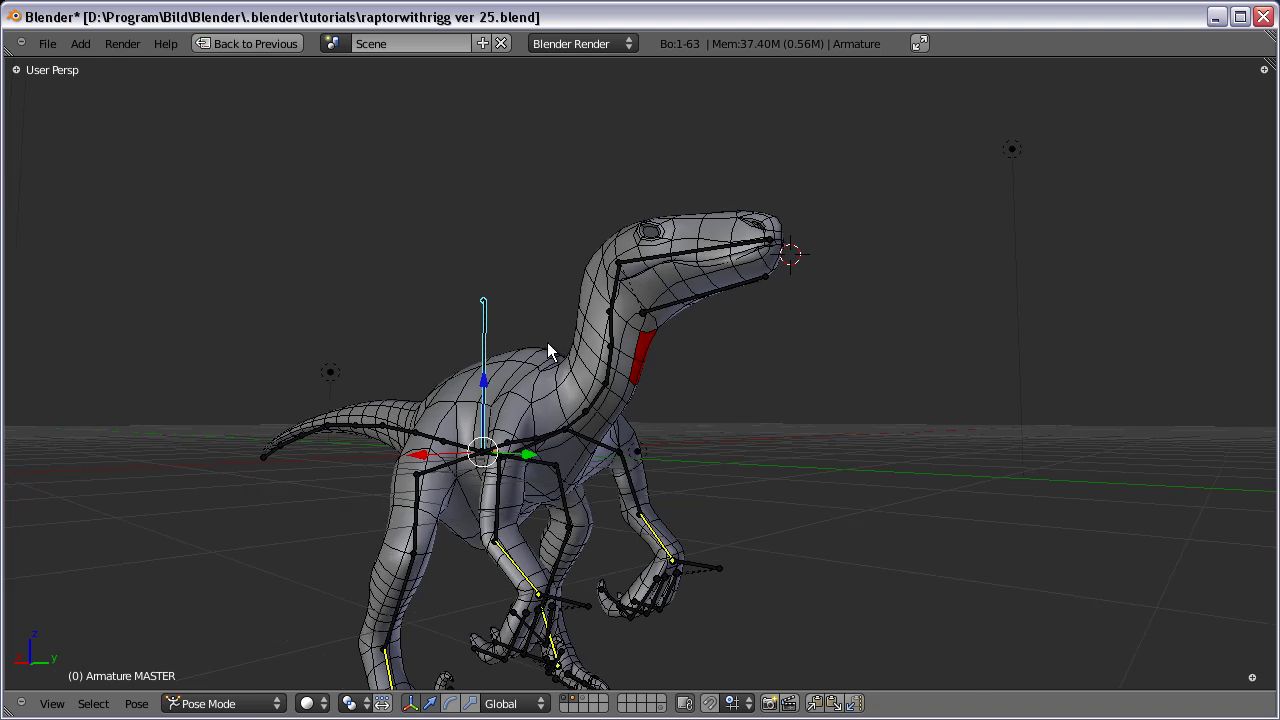
{"action": "middle_click_drag", "start_coordinate": [548, 342], "coordinate": [605, 297]}
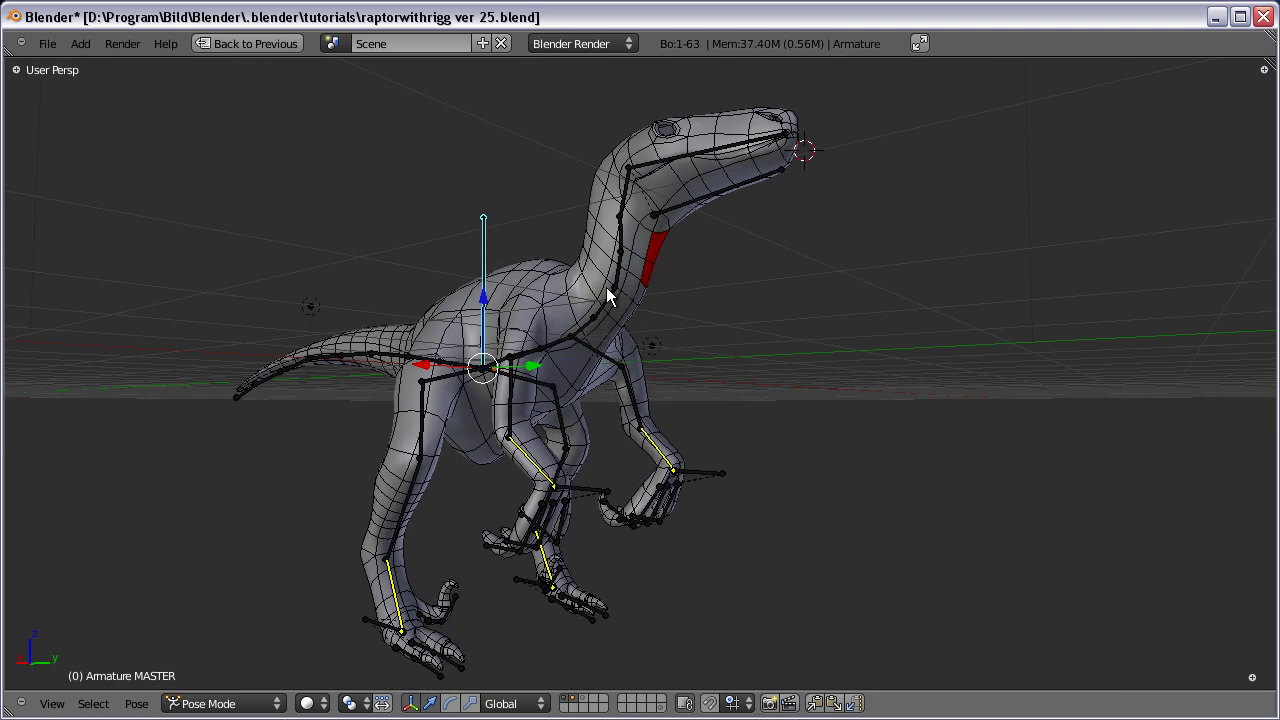
{"action": "scroll", "coordinate": [641, 280], "scroll_direction": "down", "scroll_amount": 2}
{"action": "key", "text": "a"}
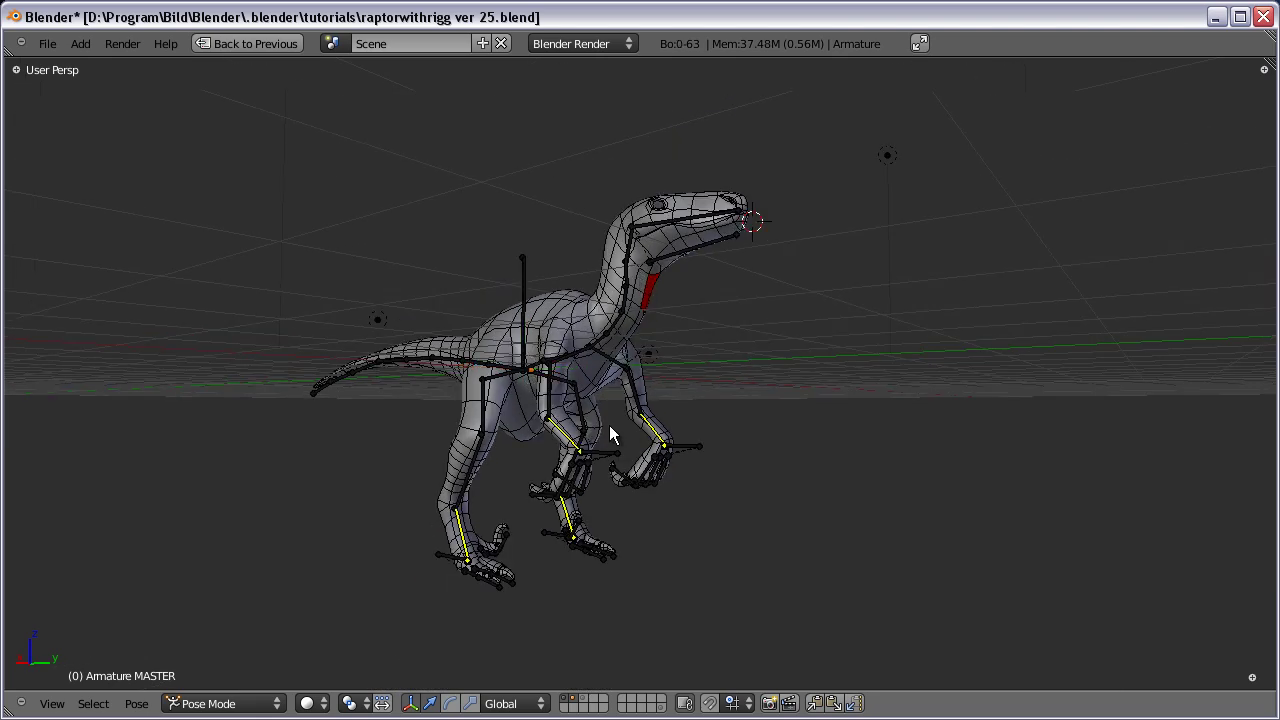
{"action": "left_click", "coordinate": [570, 698]}
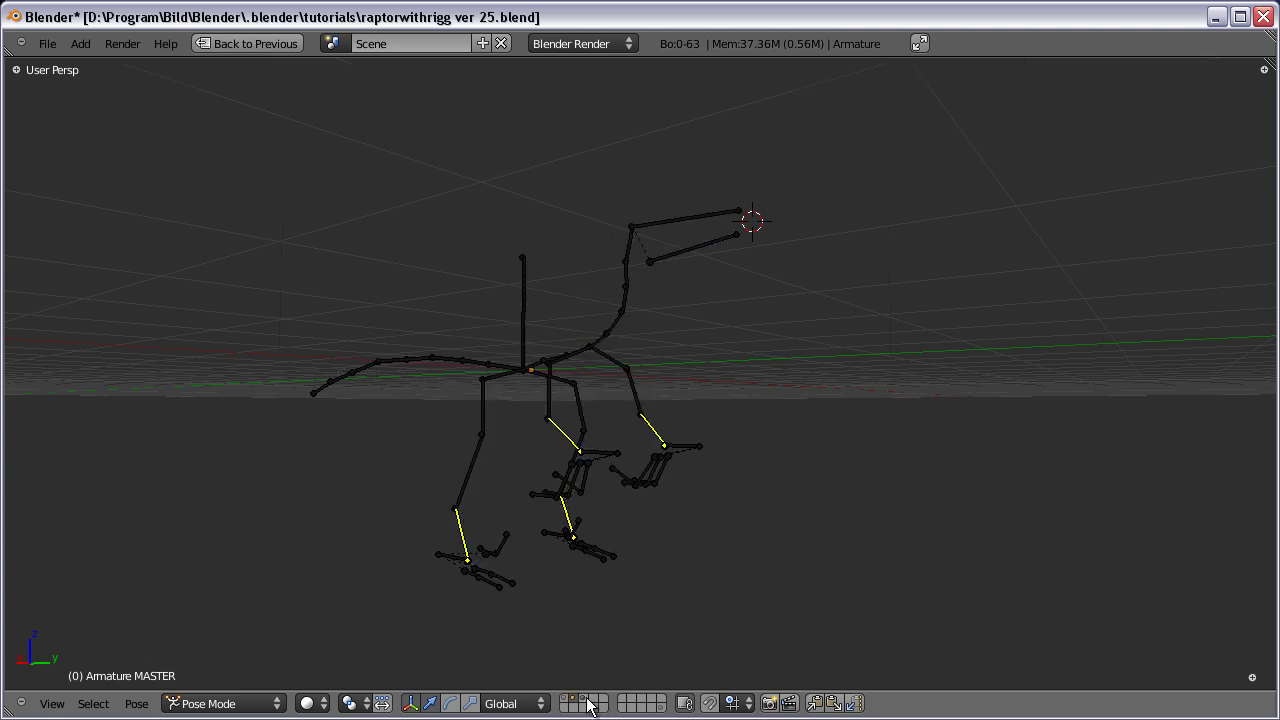
{"action": "left_click", "coordinate": [586, 698], "text": "shift"}
{"action": "scroll", "coordinate": [568, 330], "scroll_direction": "up", "scroll_amount": 6}
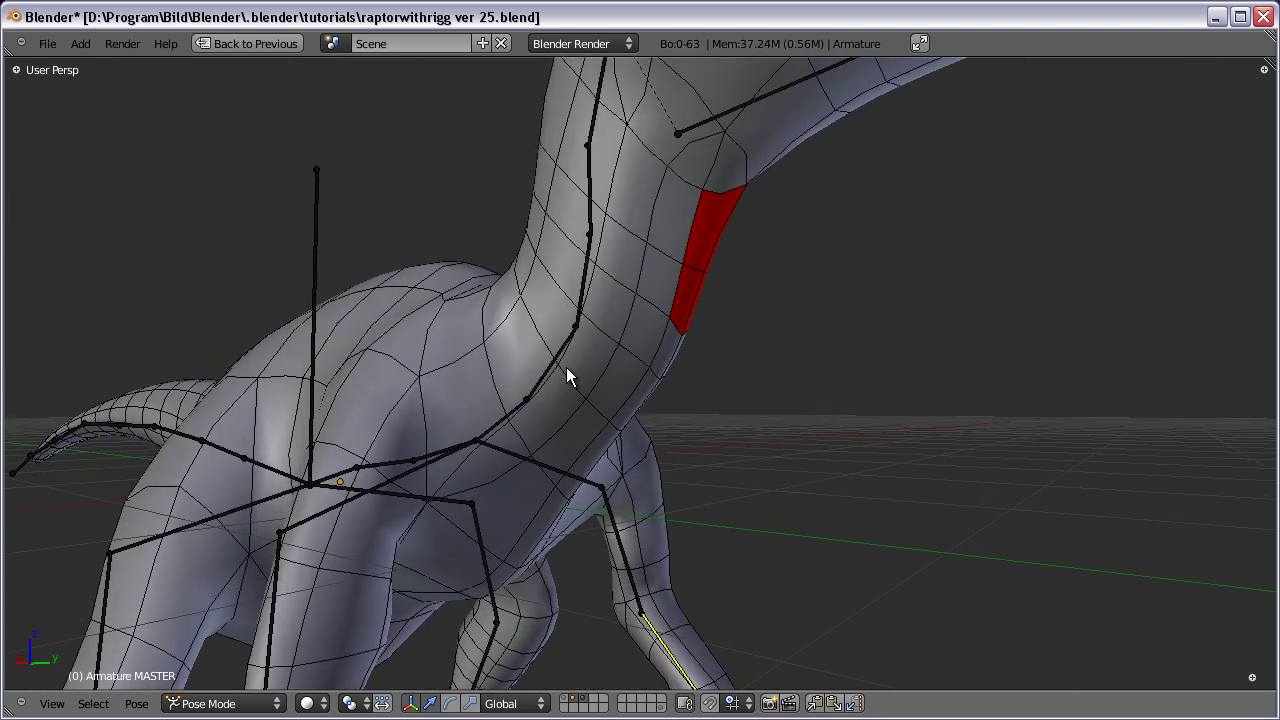
{"action": "scroll", "coordinate": [566, 367], "scroll_direction": "down", "scroll_amount": 4}
Move the MASTER bone along the global X axis while the animation plays.
{"action": "right_click", "coordinate": [418, 333]}
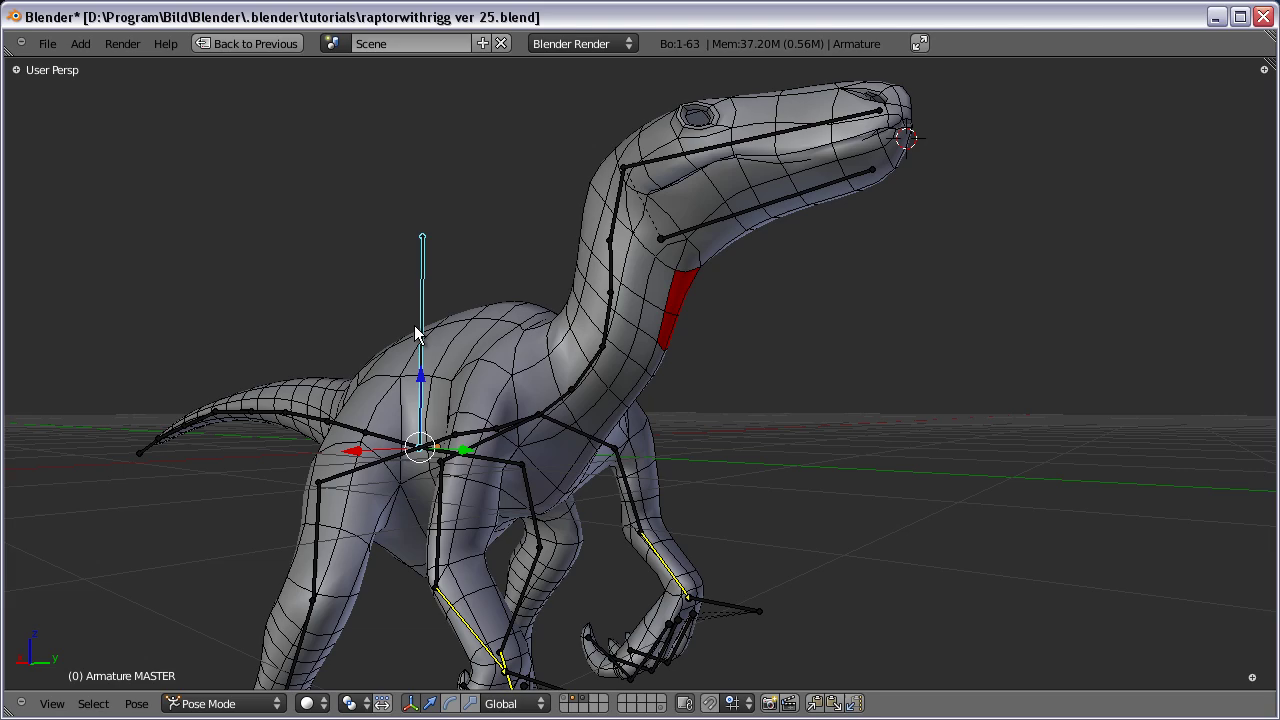
{"action": "key", "text": "alt+a"}
{"action": "key", "text": "g"}
{"action": "key", "text": "x"}
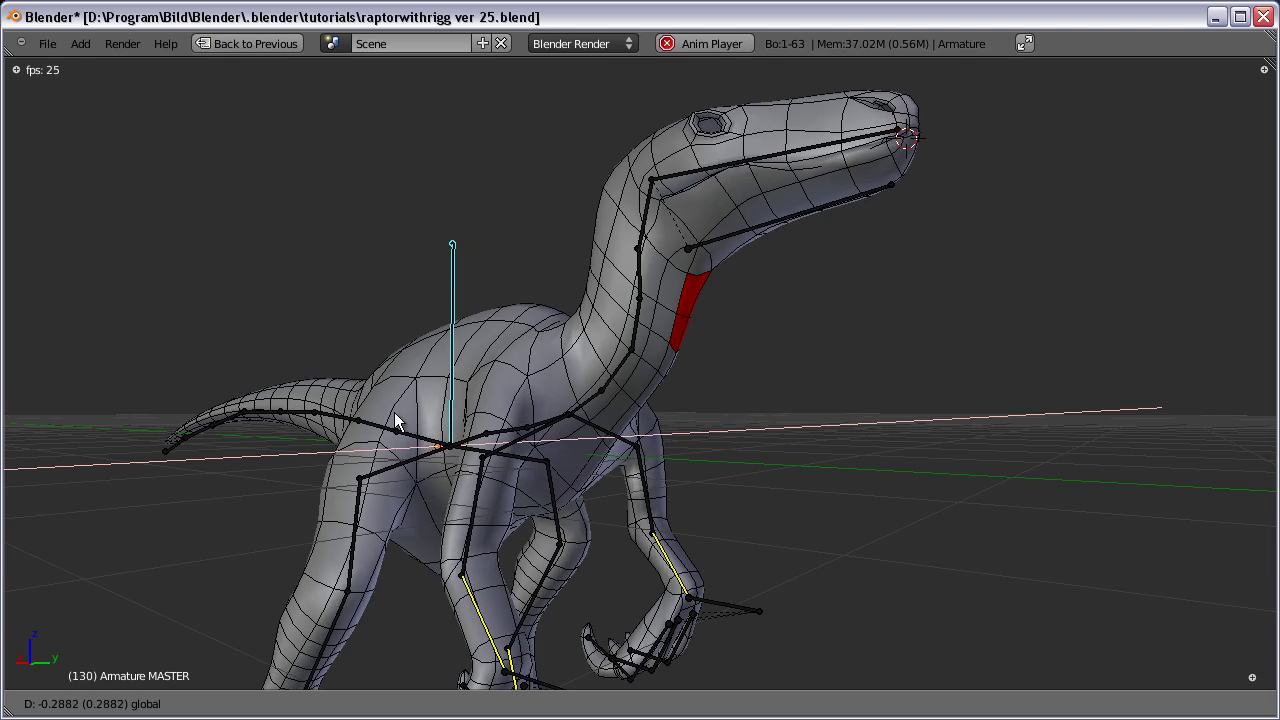
{"action": "left_click", "coordinate": [390, 410]}
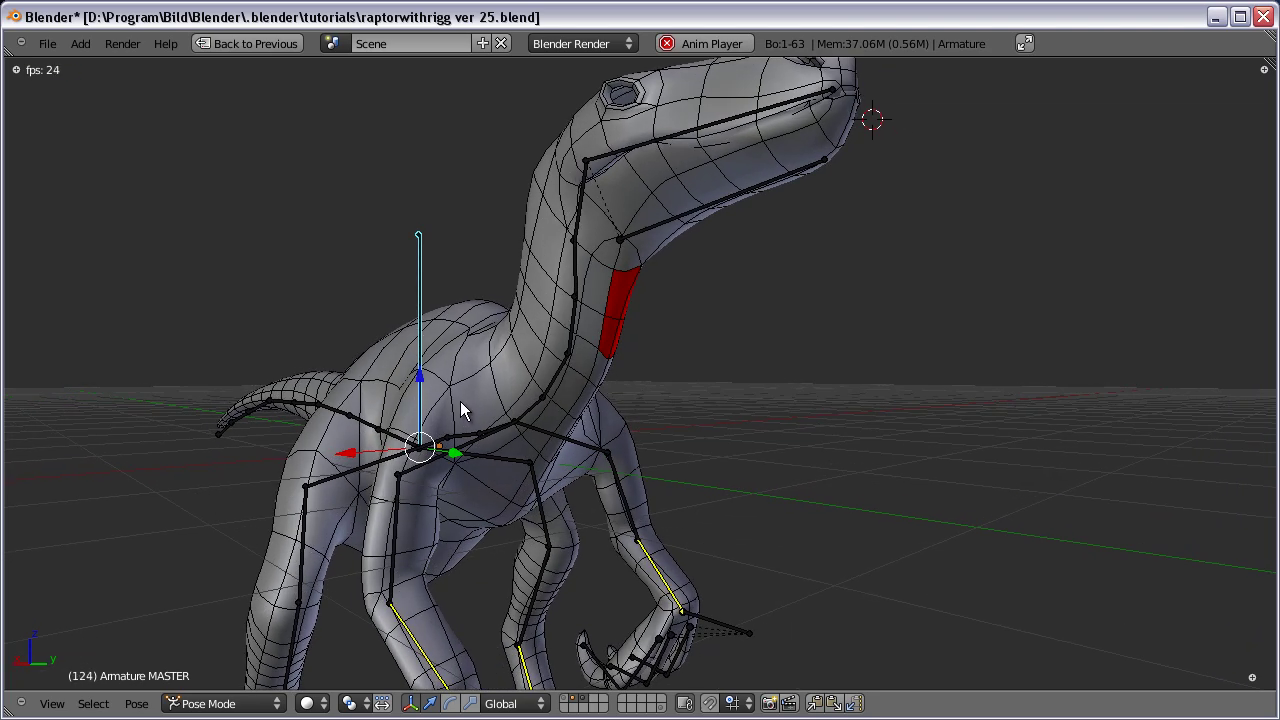
Select the Raptor.001 mesh and display only its layer, ending the animation playback.
{"action": "right_click", "coordinate": [498, 365]}
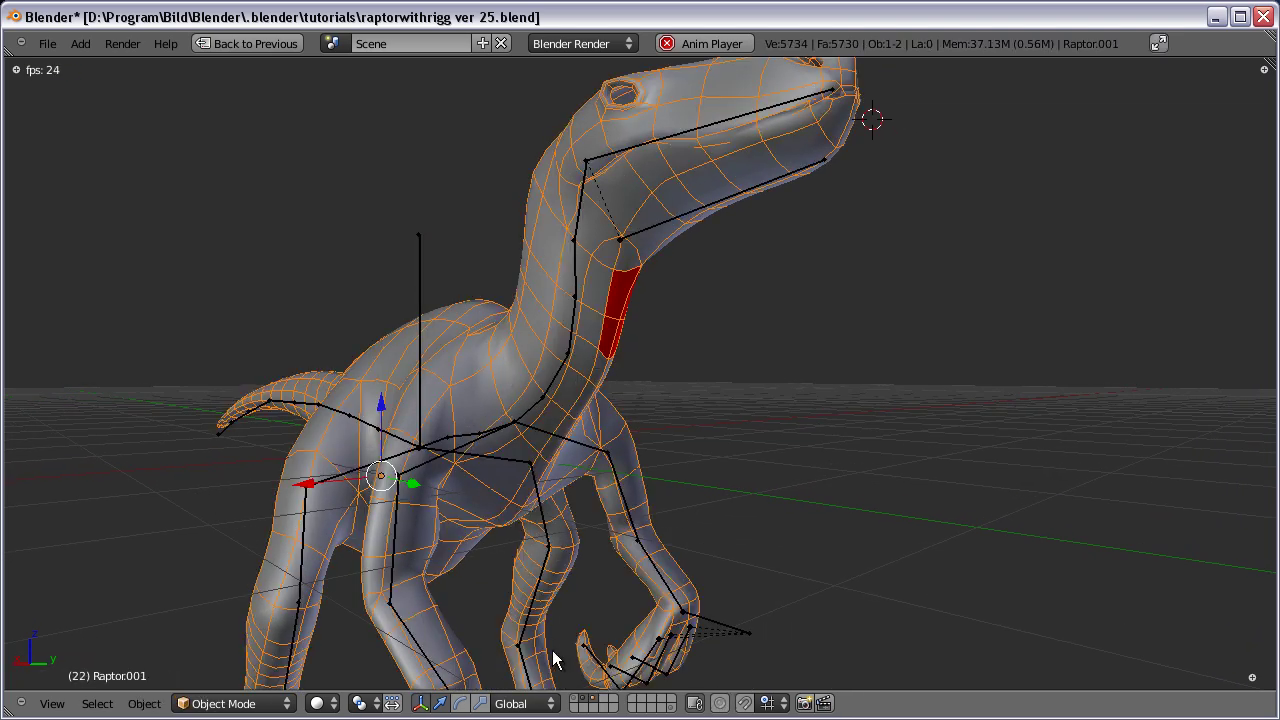
{"action": "left_click", "coordinate": [594, 700]}
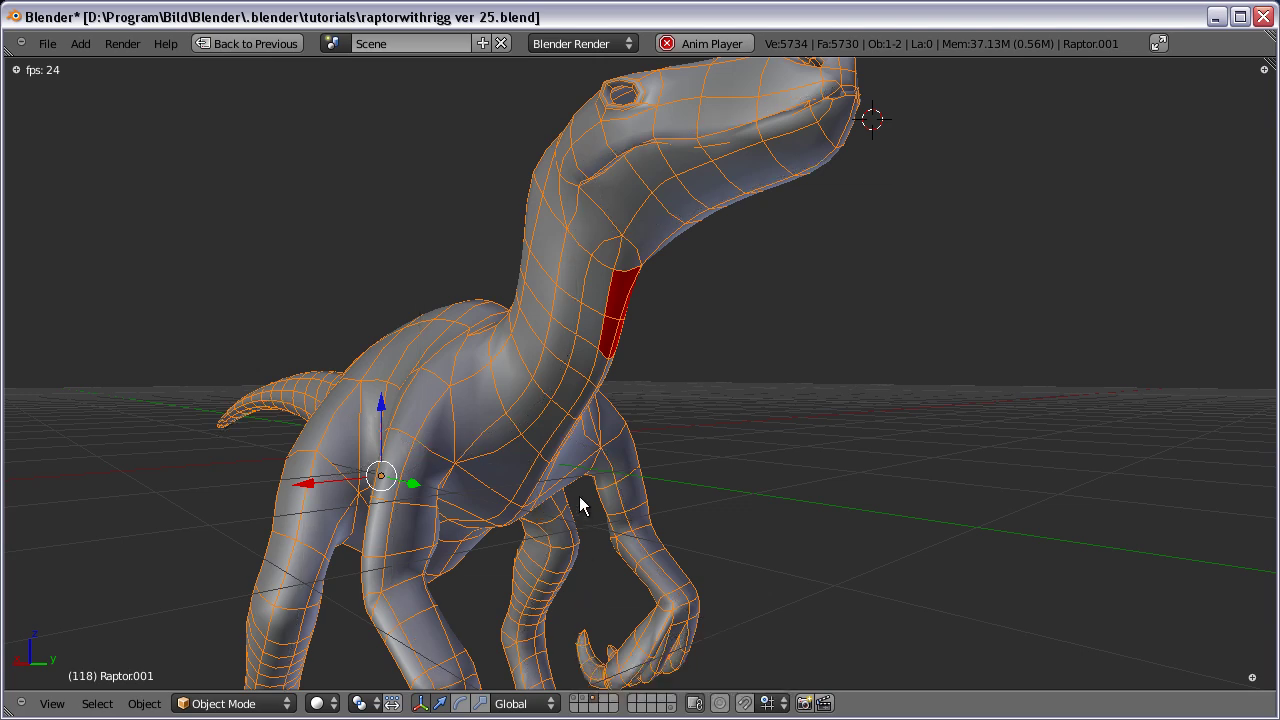
{"action": "scroll", "coordinate": [579, 496], "scroll_direction": "up", "scroll_amount": 5}
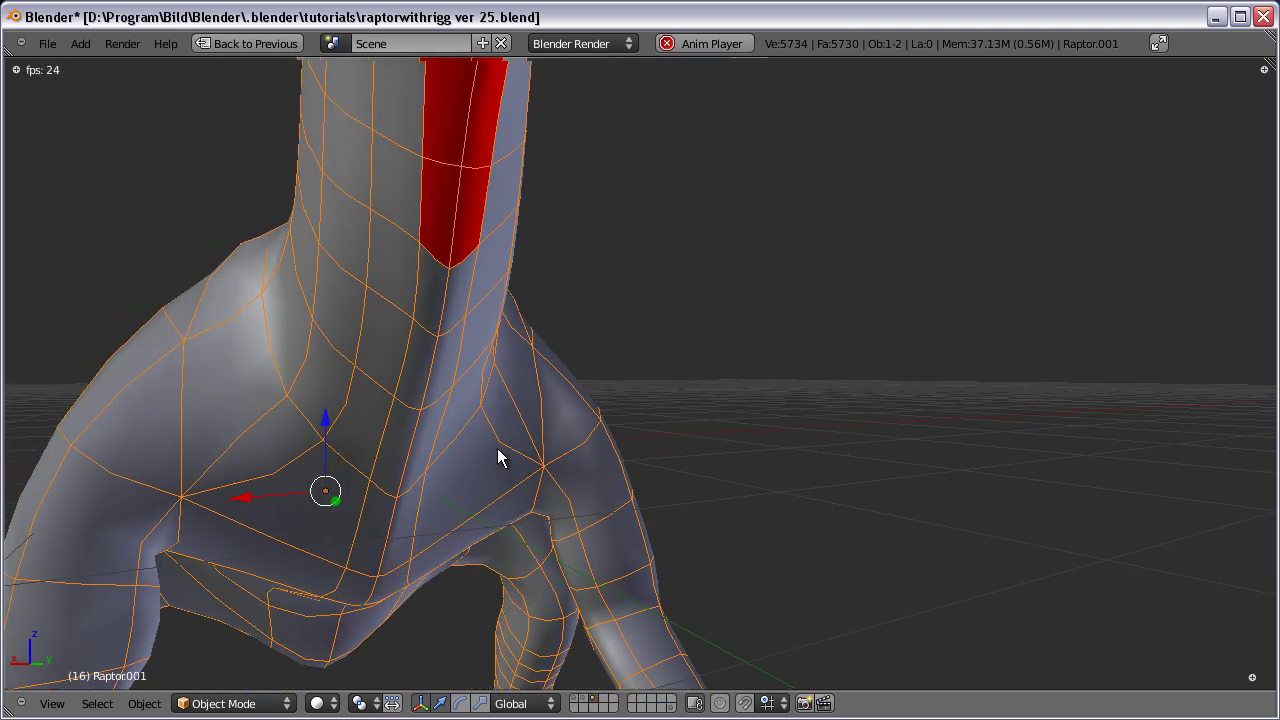
{"action": "scroll", "coordinate": [500, 458], "scroll_direction": "down", "scroll_amount": 3}
{"action": "key", "text": "Escape"}
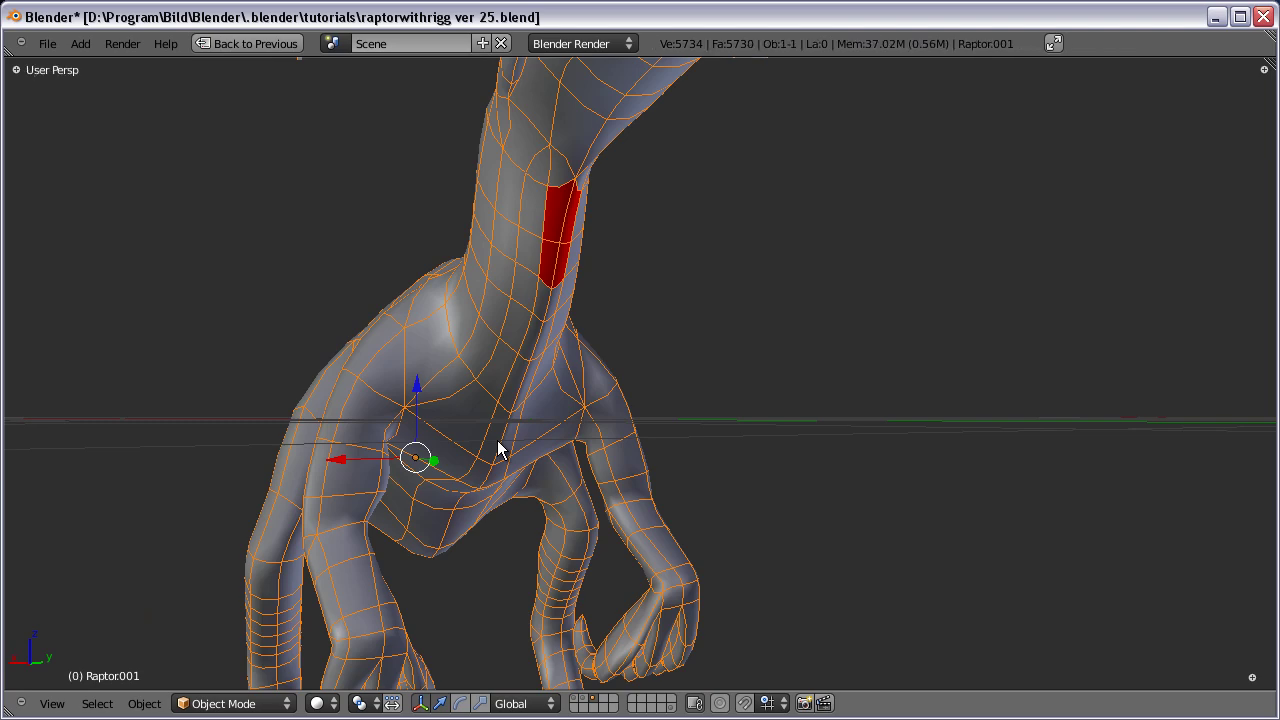
Enter Edit Mode on Raptor.001 and select all four red faces on the throat.
{"action": "middle_click_drag", "start_coordinate": [497, 415], "coordinate": [497, 463]}
{"action": "scroll", "coordinate": [497, 453], "scroll_direction": "up", "scroll_amount": 3}
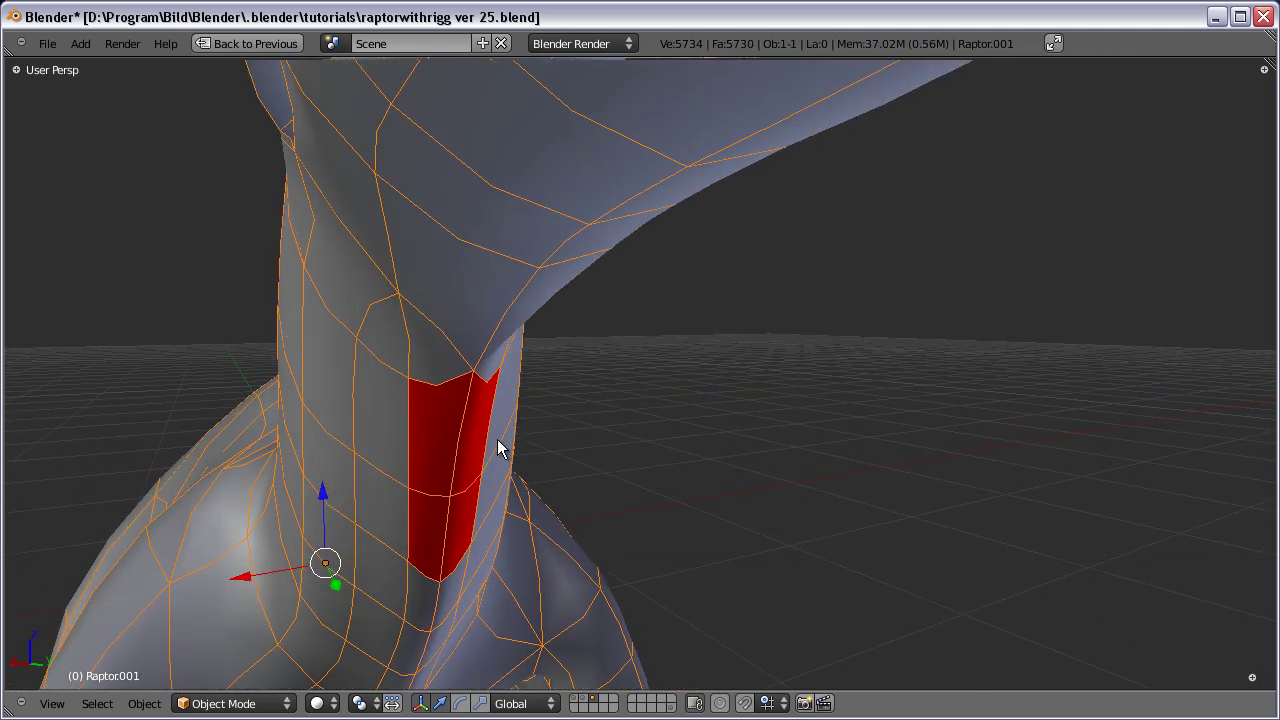
{"action": "scroll", "coordinate": [497, 439], "scroll_direction": "down", "scroll_amount": 5}
{"action": "scroll", "coordinate": [497, 439], "scroll_direction": "up", "scroll_amount": 5}
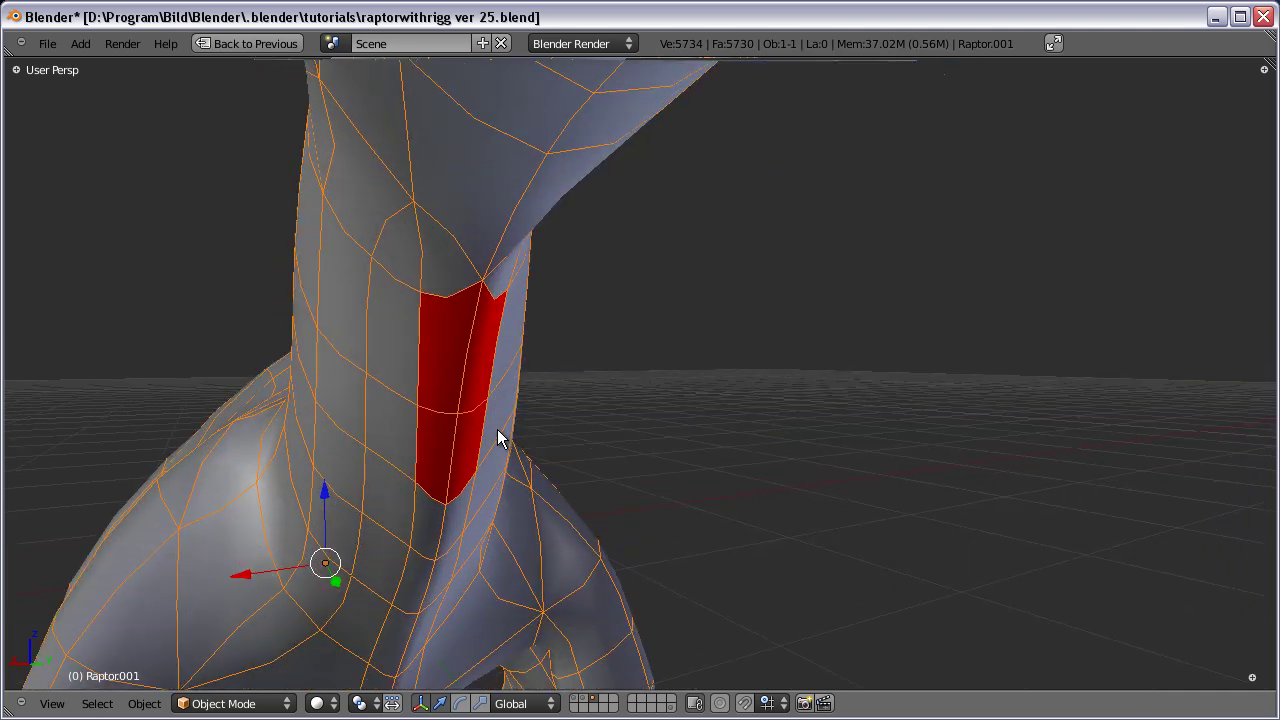
{"action": "scroll", "coordinate": [498, 432], "scroll_direction": "down", "scroll_amount": 5}
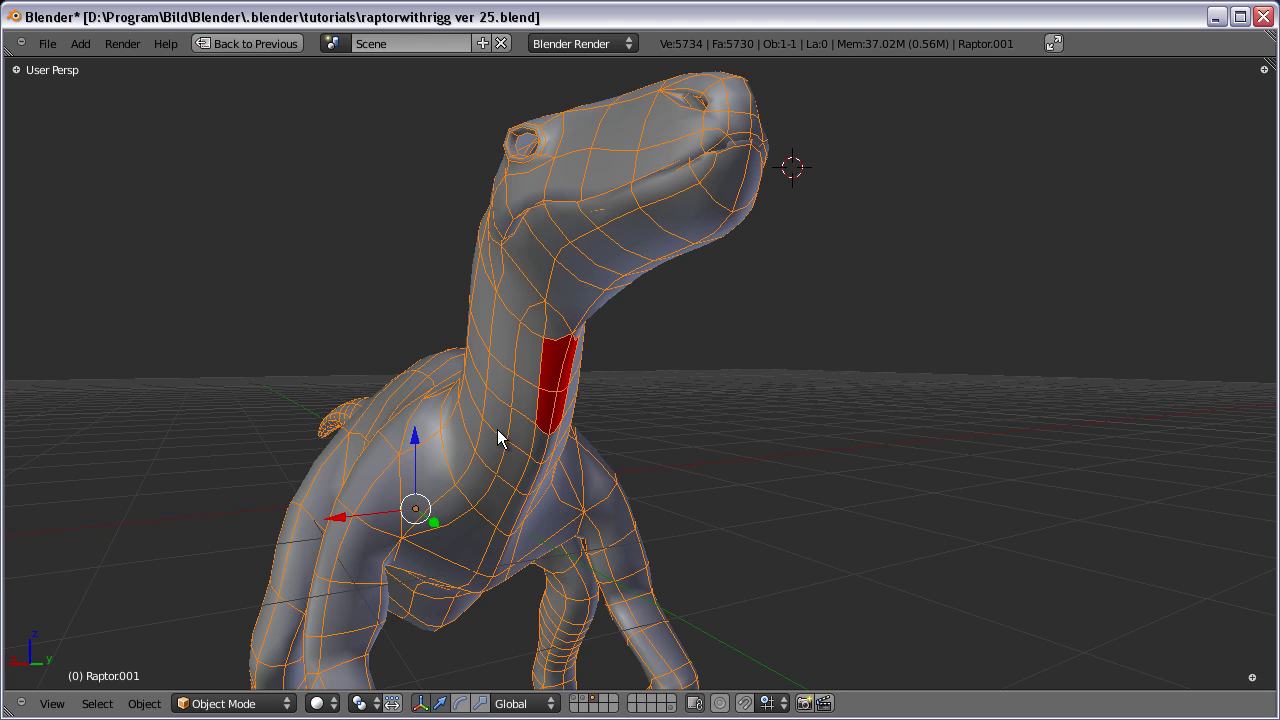
{"action": "key", "text": "Tab"}
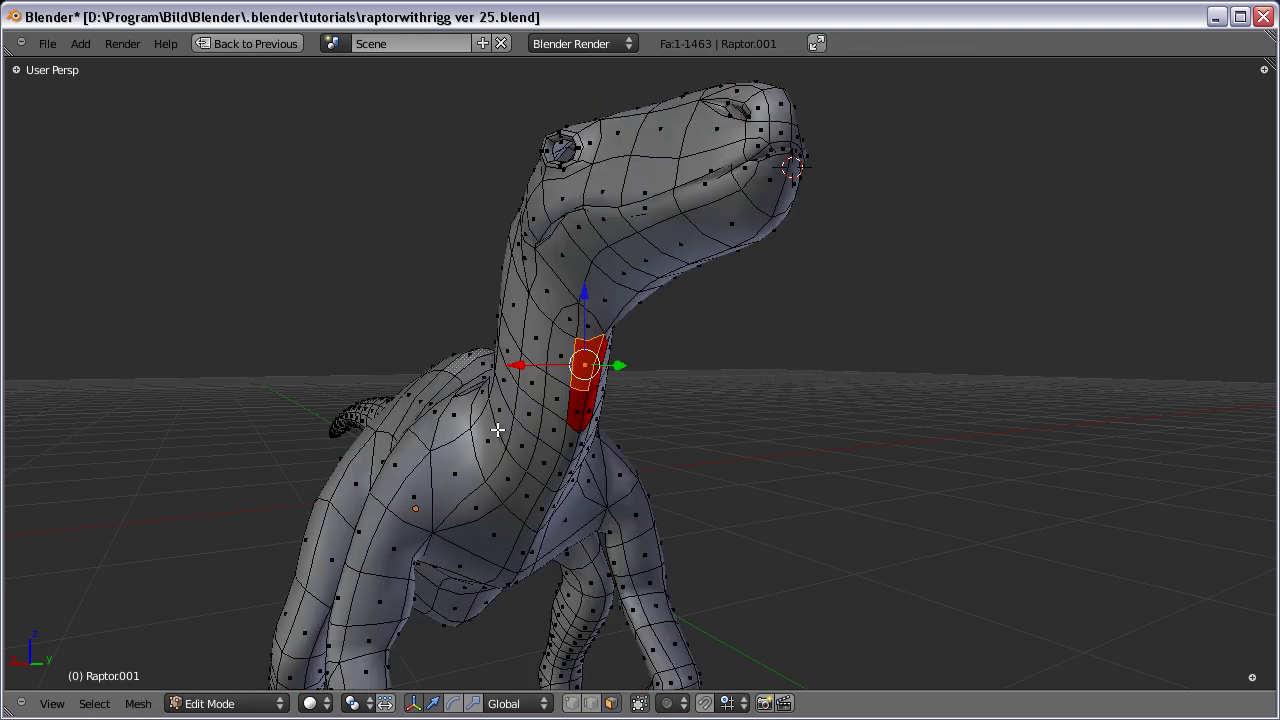
{"action": "scroll", "coordinate": [497, 429], "scroll_direction": "up", "scroll_amount": 4}
{"action": "right_click", "coordinate": [539, 383], "text": "shift"}
{"action": "right_click", "coordinate": [529, 430], "text": "shift"}
{"action": "right_click", "coordinate": [520, 434], "text": "shift"}
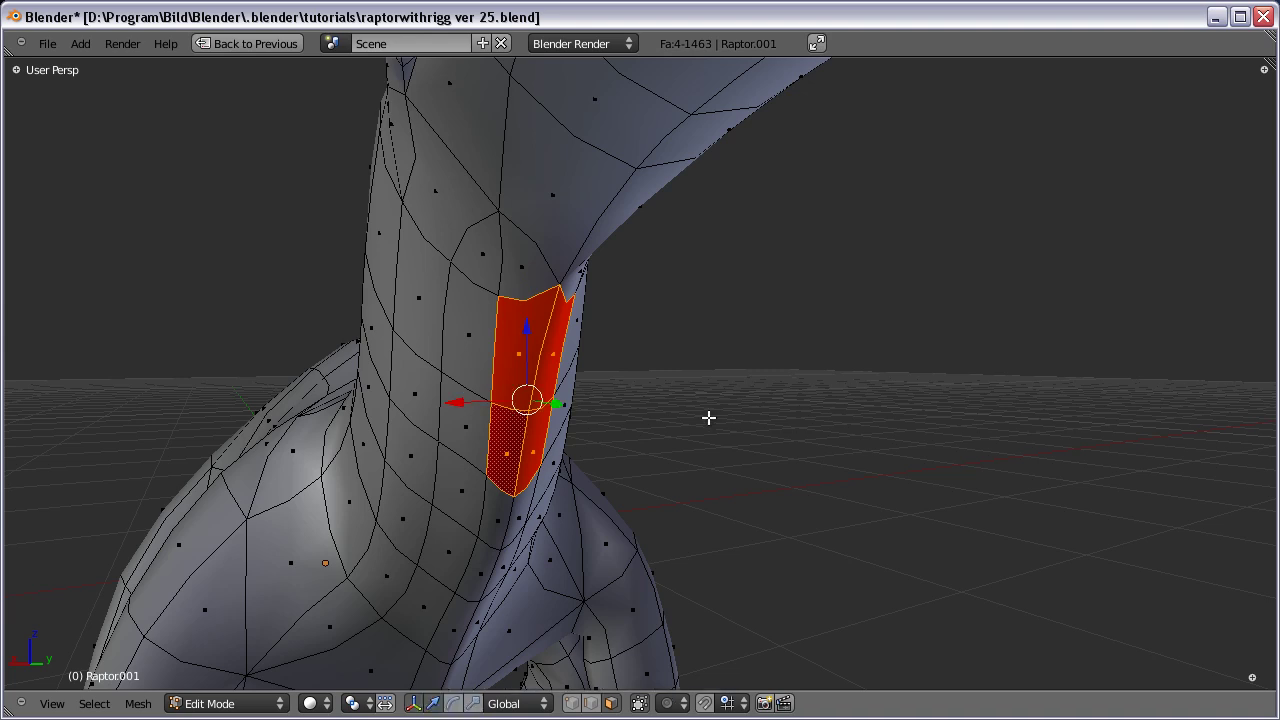
Restore the full screen layout and add a vertex group named SoftBody to the Raptor.001 mesh.
{"action": "key", "text": "ctrl+Up"}
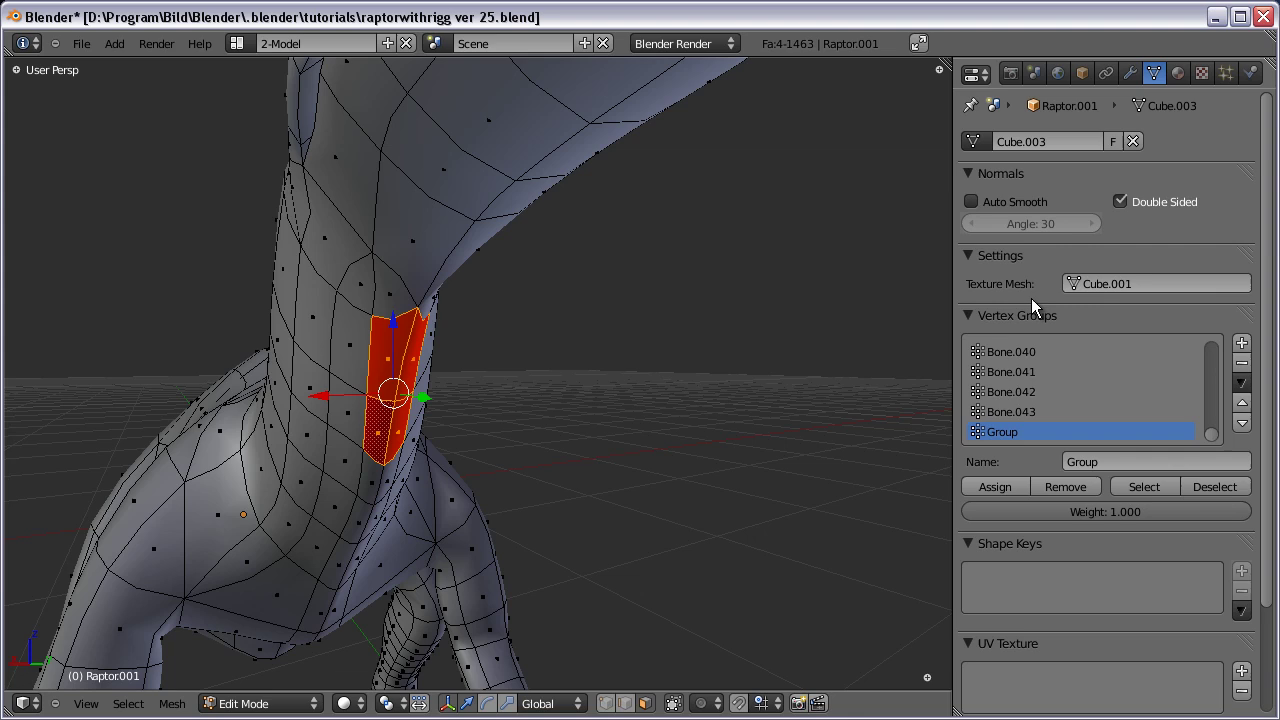
{"action": "left_click", "coordinate": [1242, 345]}
{"action": "left_click", "coordinate": [1142, 458]}
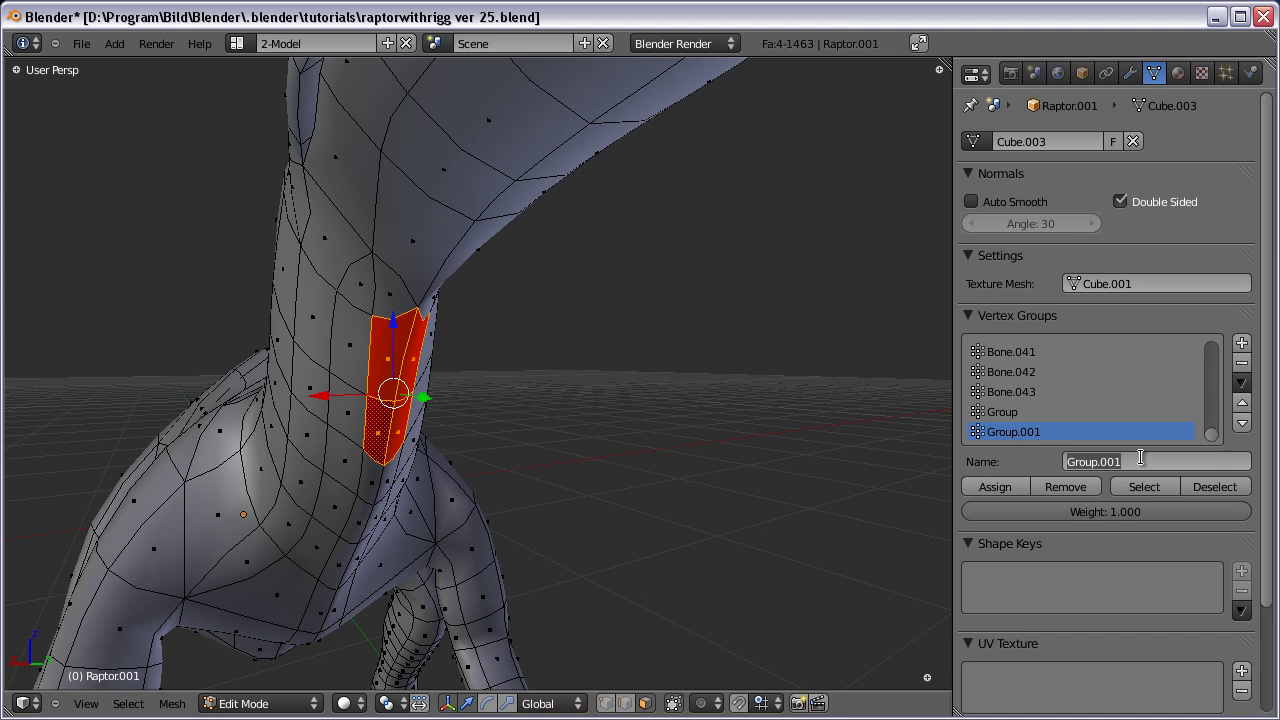
{"action": "type", "text": "SoftBody"}
{"action": "key", "text": "Return"}
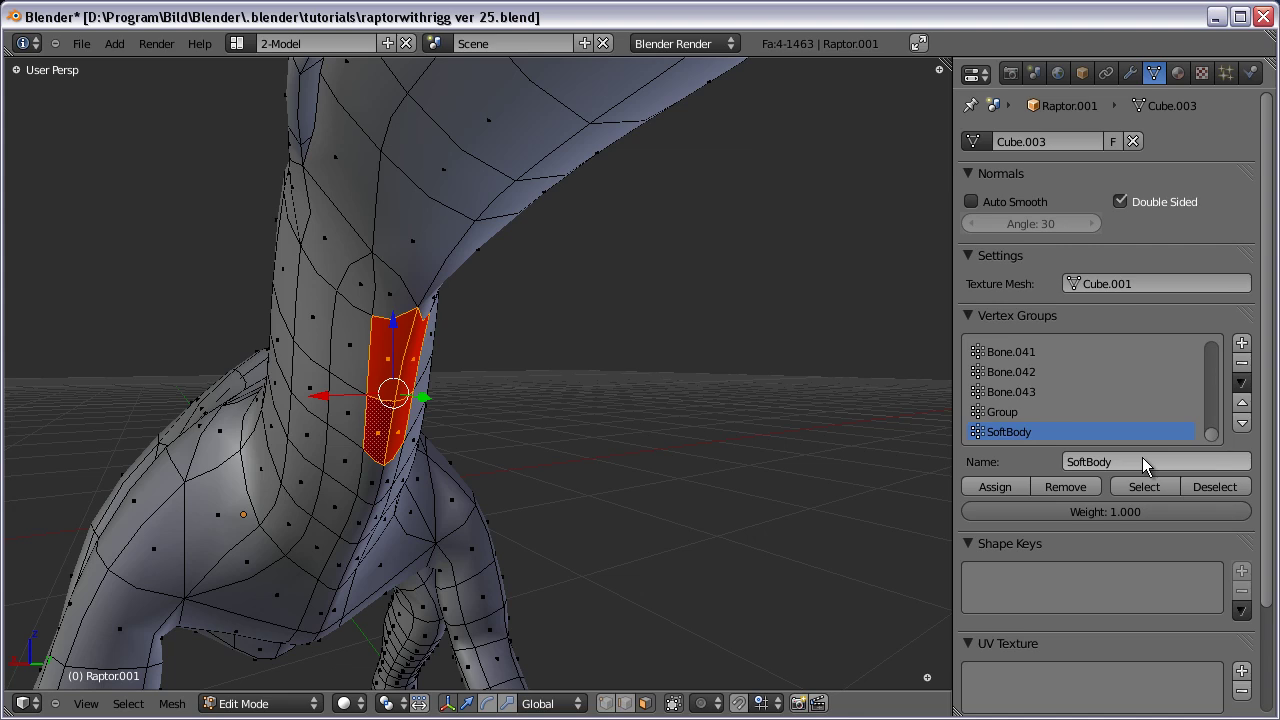
Assign the selected red throat faces to the SoftBody vertex group with a weight of 0.980.
{"action": "left_click", "coordinate": [1108, 512]}
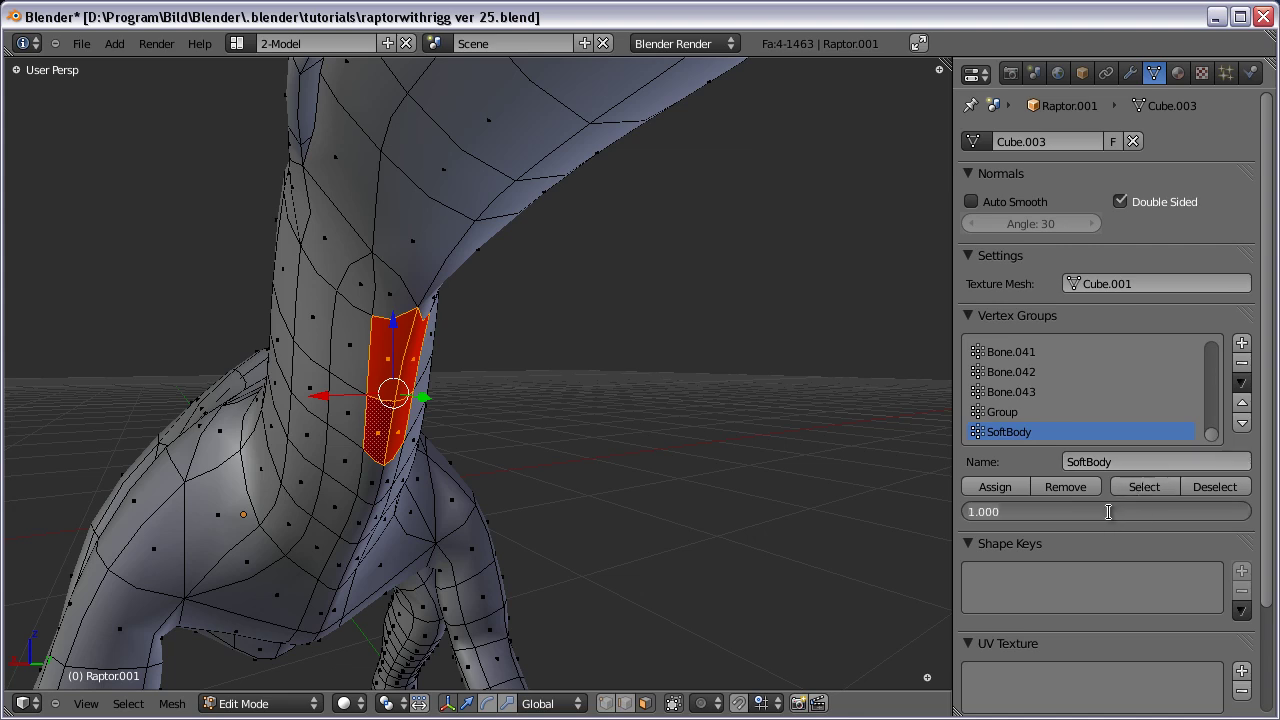
{"action": "type", "text": ".980"}
{"action": "key", "text": "Return"}
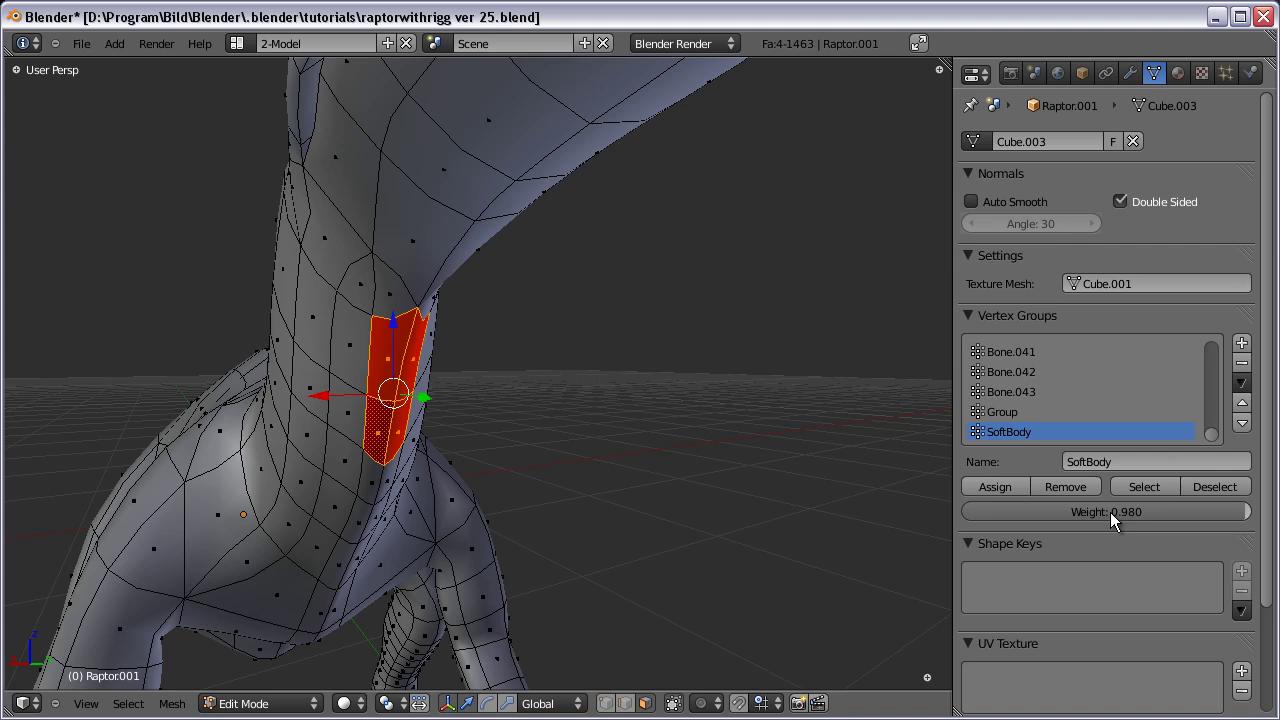
{"action": "left_click", "coordinate": [1019, 483]}
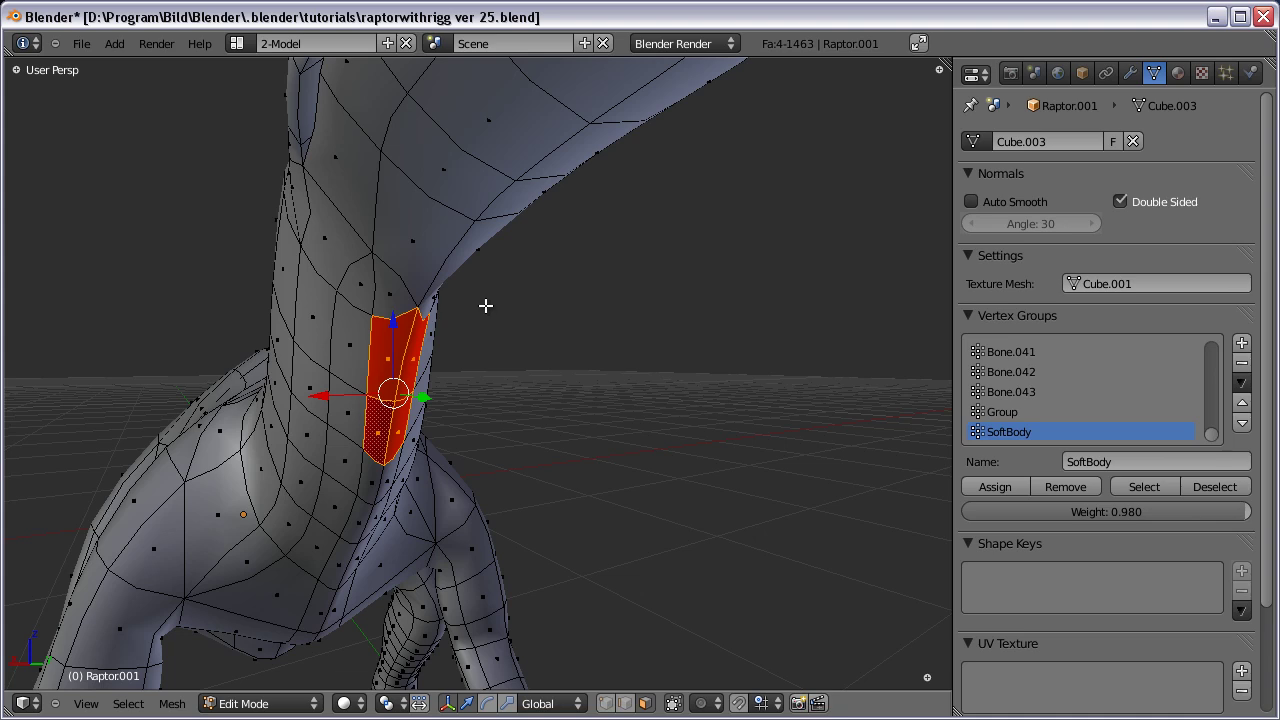
Invert the face selection and assign the rest of the mesh to the SoftBody group with a weight of 1.000.
{"action": "scroll", "coordinate": [493, 305], "scroll_direction": "down", "scroll_amount": 5}
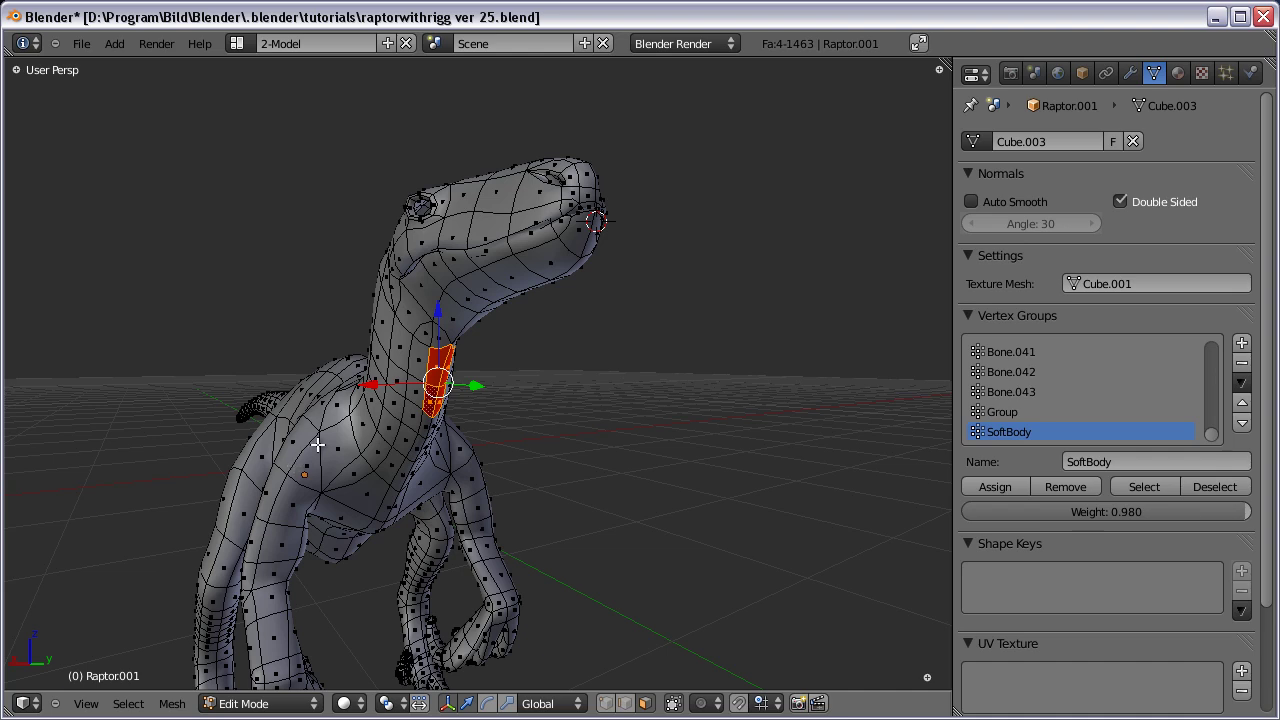
{"action": "key", "text": "w"}
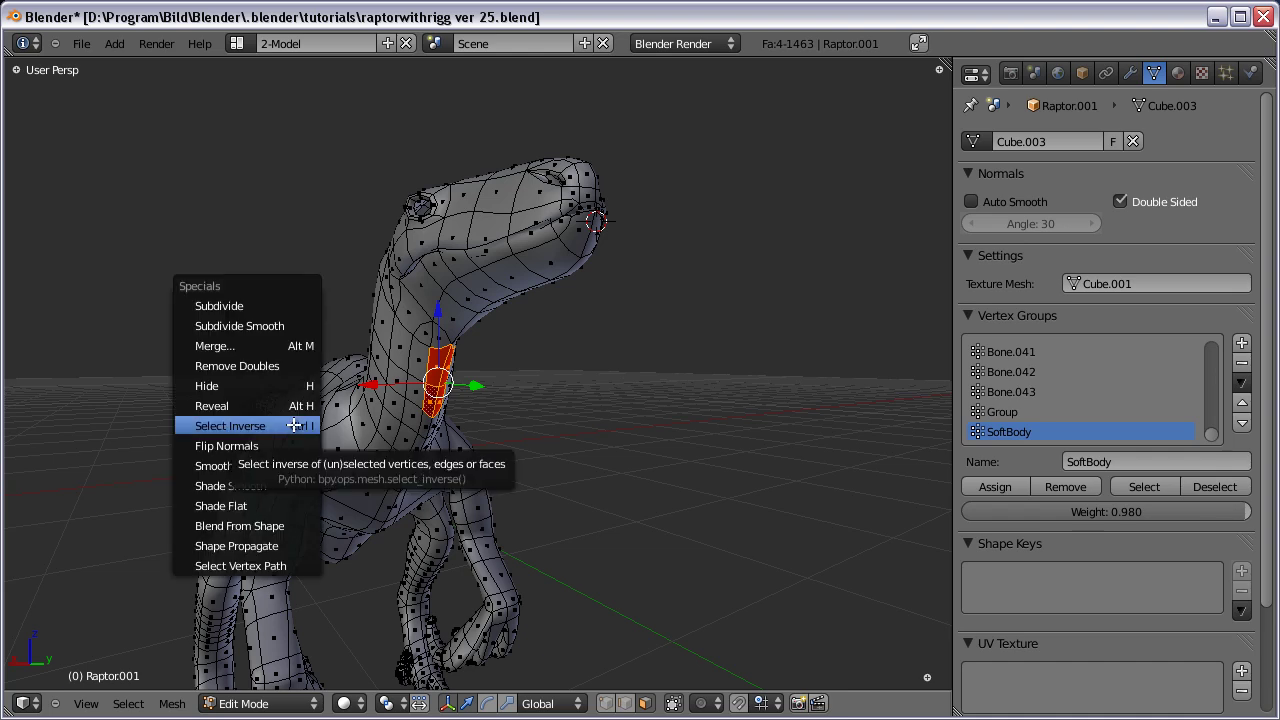
{"action": "left_click", "coordinate": [290, 425]}
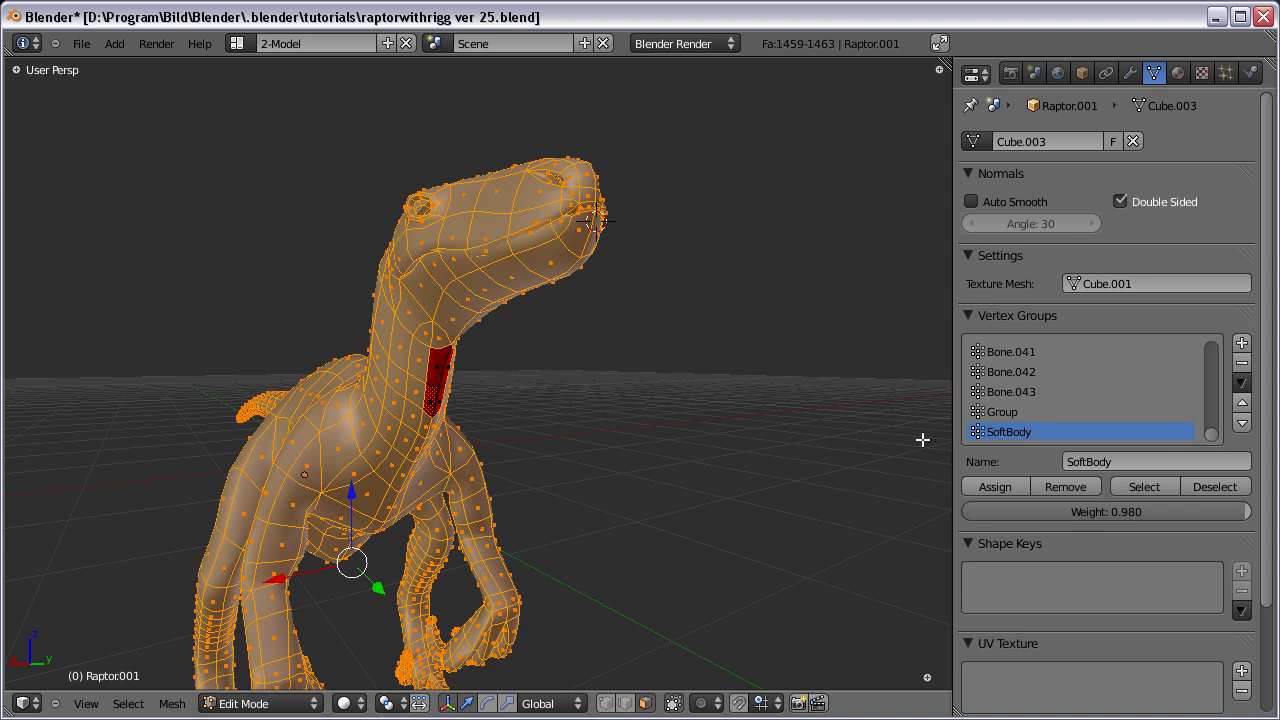
{"action": "left_click_drag", "start_coordinate": [1197, 512], "coordinate": [1240, 512]}
{"action": "left_click", "coordinate": [992, 486]}
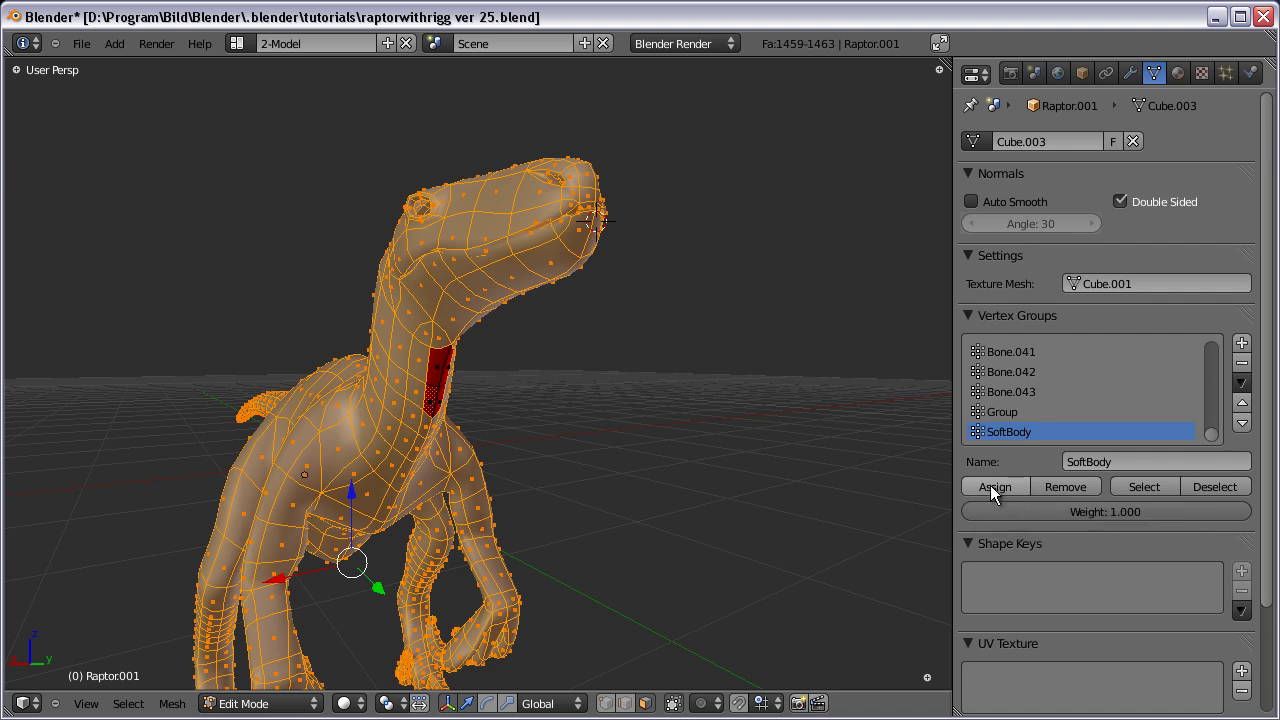
Leave Edit Mode and return Raptor.001 to Object Mode.
{"action": "scroll", "coordinate": [540, 350], "scroll_direction": "down", "scroll_amount": 2}
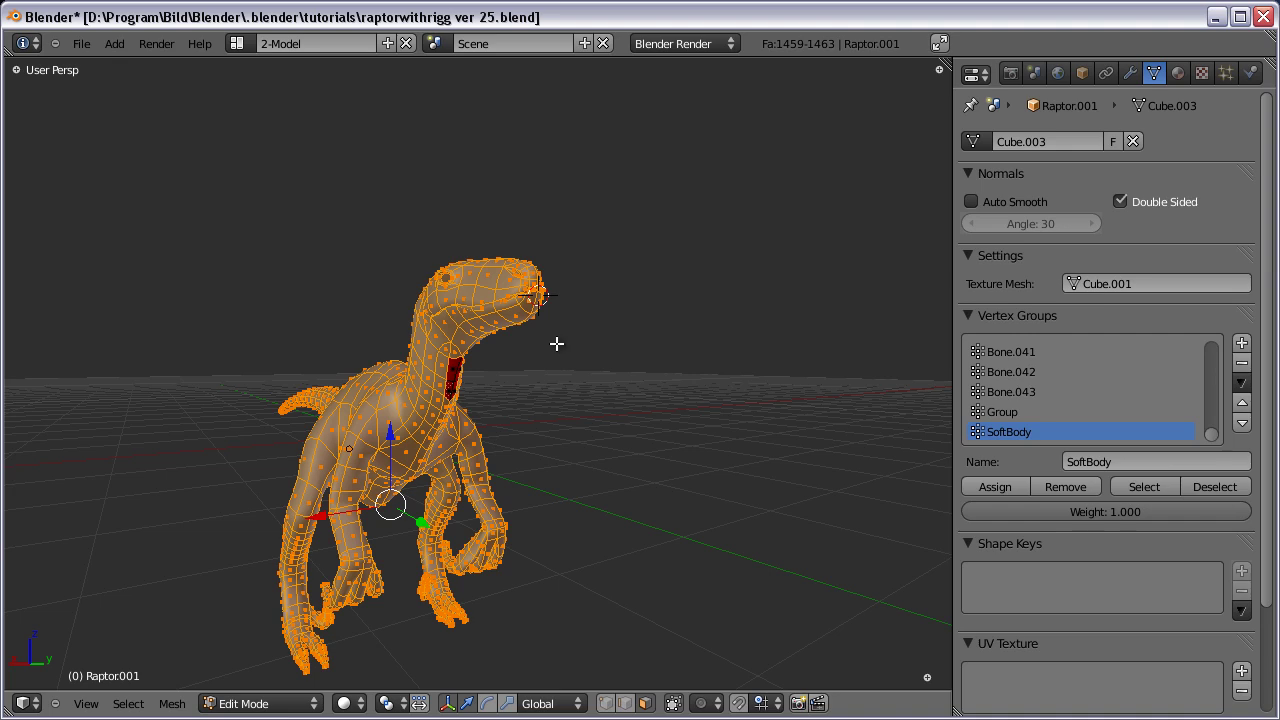
{"action": "key", "text": "Tab"}
{"action": "key", "text": "Tab"}
{"action": "key", "text": "Tab"}
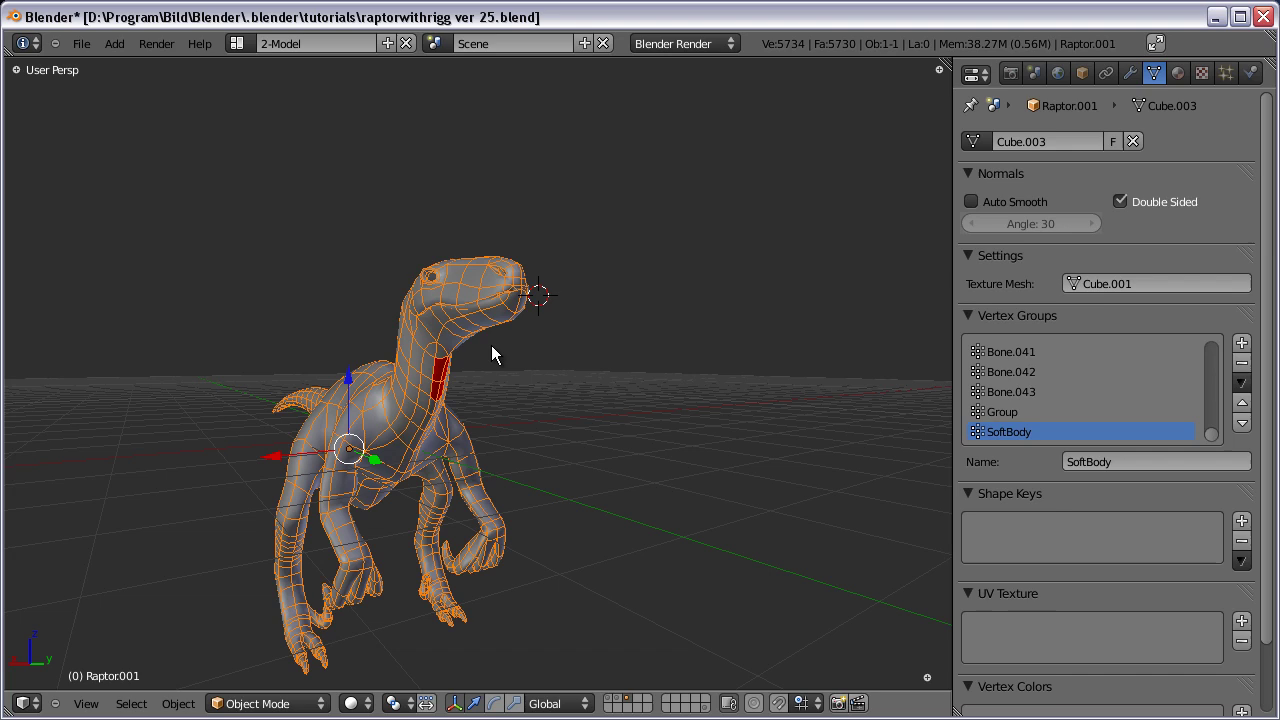
Hide the raptor mesh and select a leg bone of the armature in Pose Mode.
{"action": "key", "text": "h"}
{"action": "key", "text": "a"}
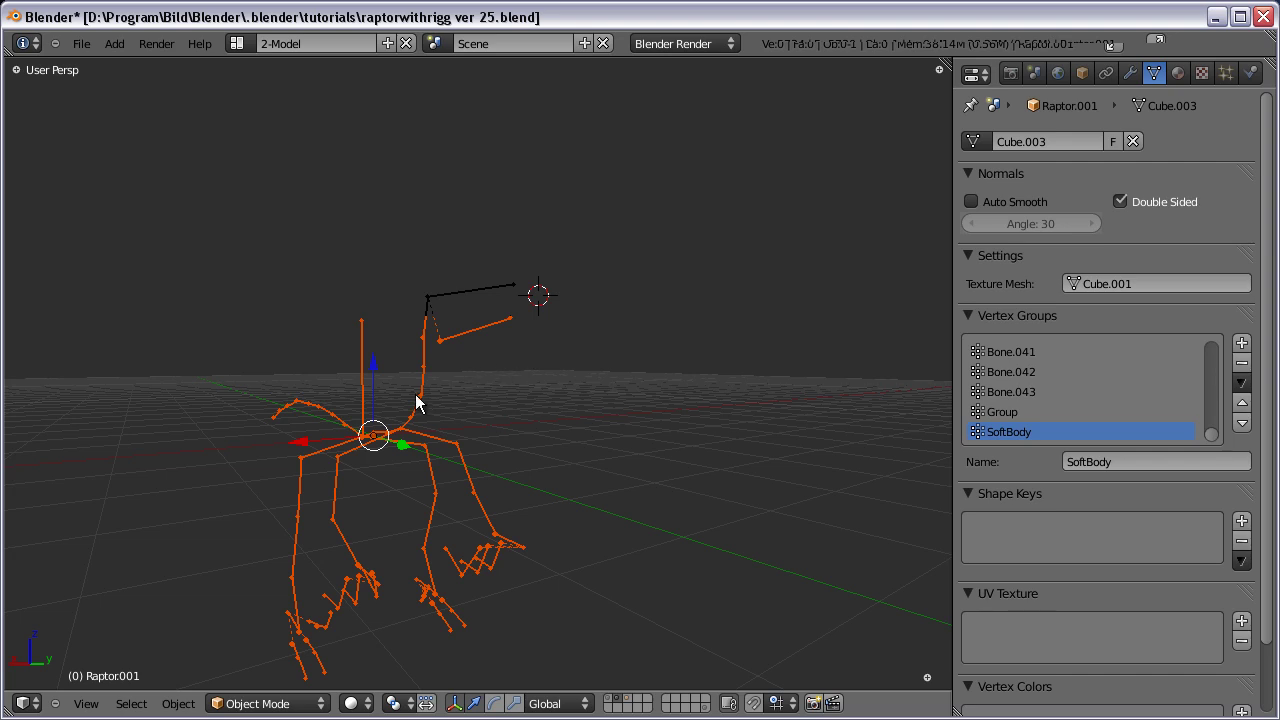
{"action": "left_click", "coordinate": [254, 705]}
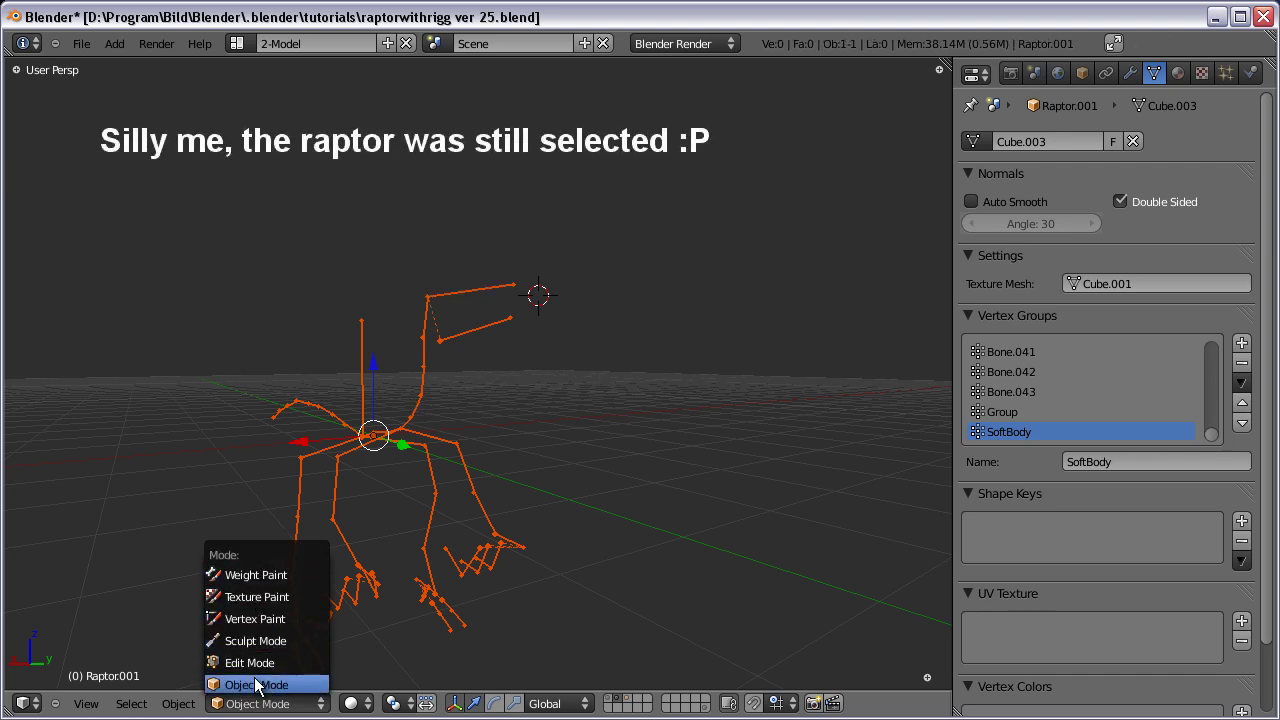
{"action": "right_click", "coordinate": [430, 470]}
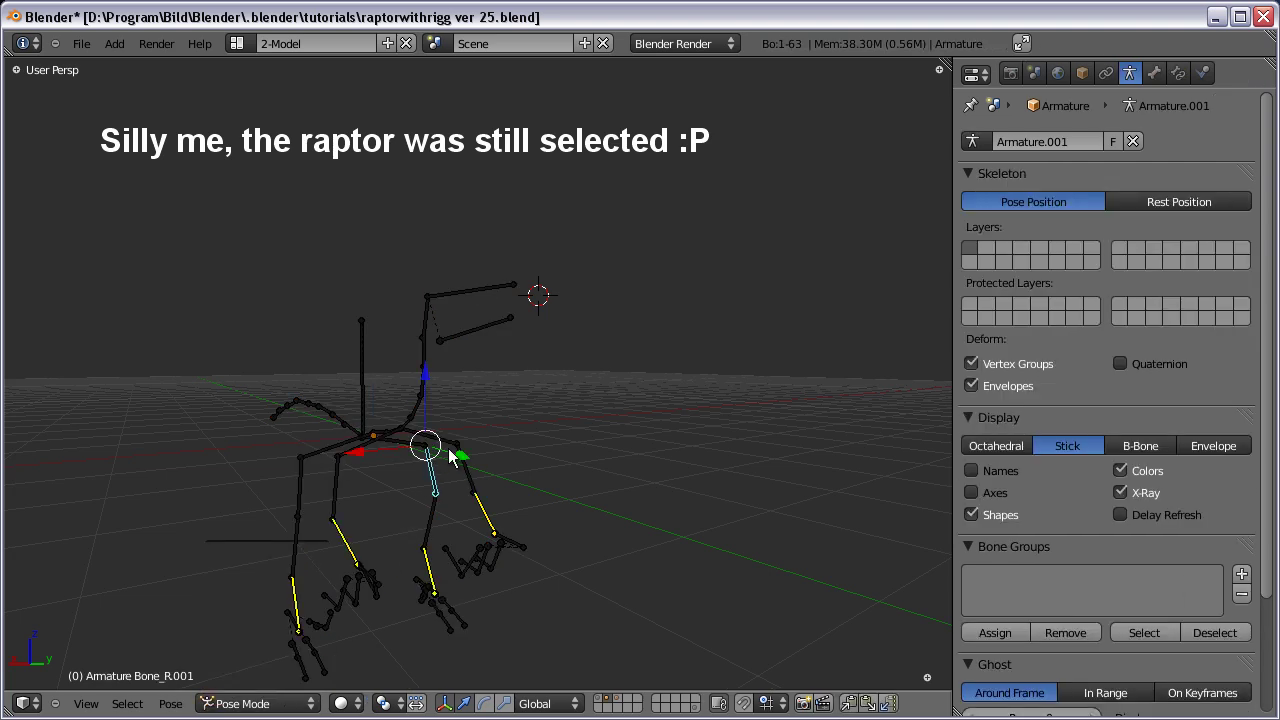
Select all bones of the armature and clear their pose location.
{"action": "key", "text": "a"}
{"action": "key", "text": "alt+g"}
{"action": "left_click", "coordinate": [450, 450]}
{"action": "key", "text": "alt+g"}
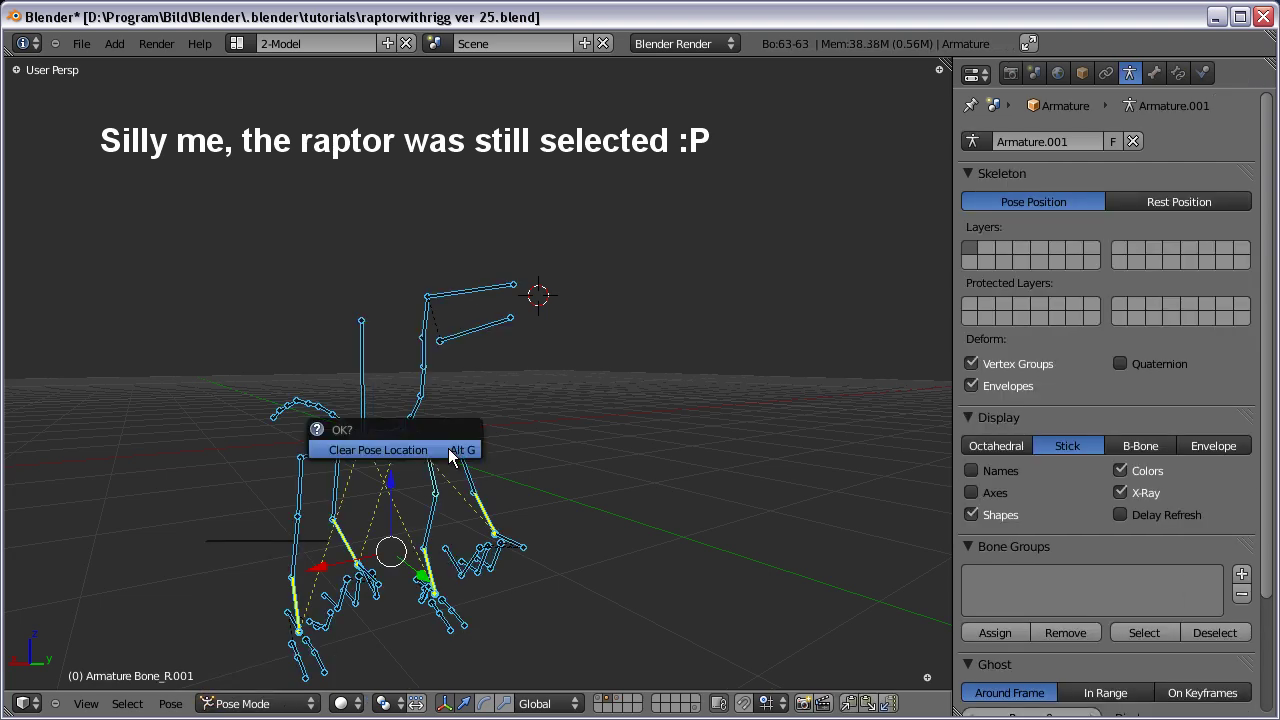
{"action": "left_click", "coordinate": [450, 450]}
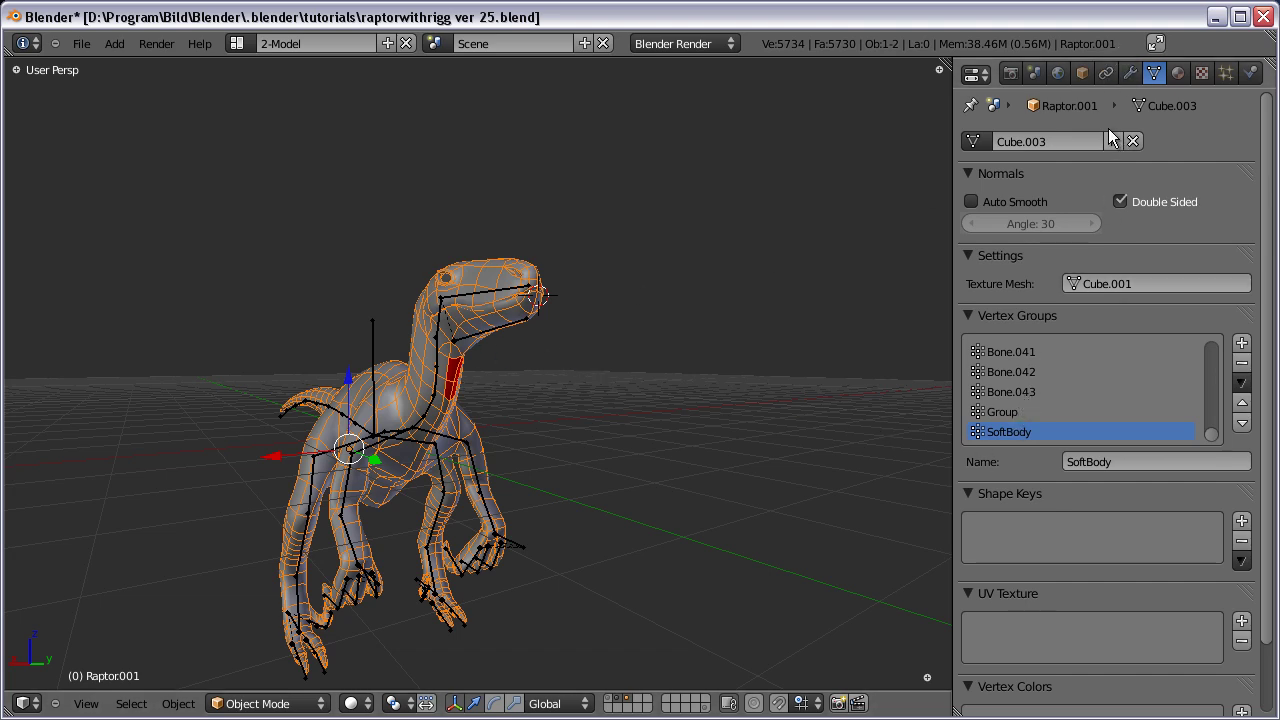
Add a Soft Body modifier to Raptor.001 between Armature and Subsurf, and bring up its Soft Body physics settings.
{"action": "left_click", "coordinate": [1125, 75]}
{"action": "left_click", "coordinate": [1044, 166]}
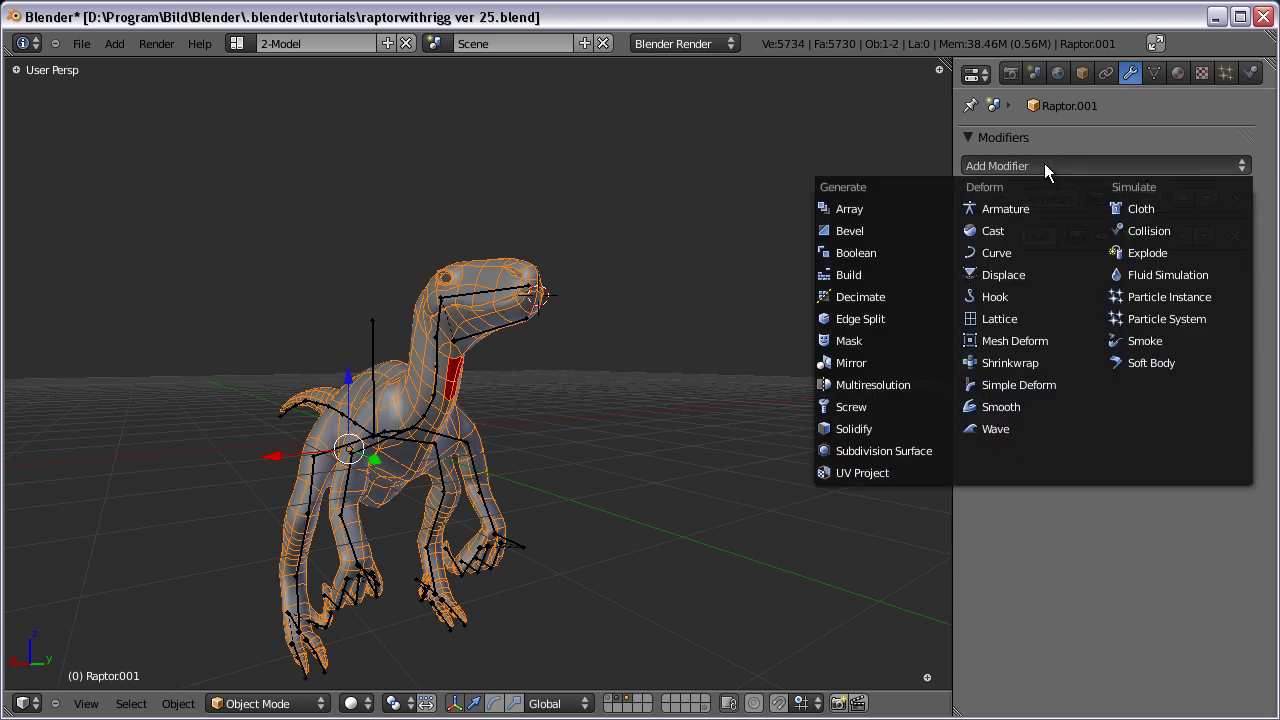
{"action": "left_click", "coordinate": [1120, 366]}
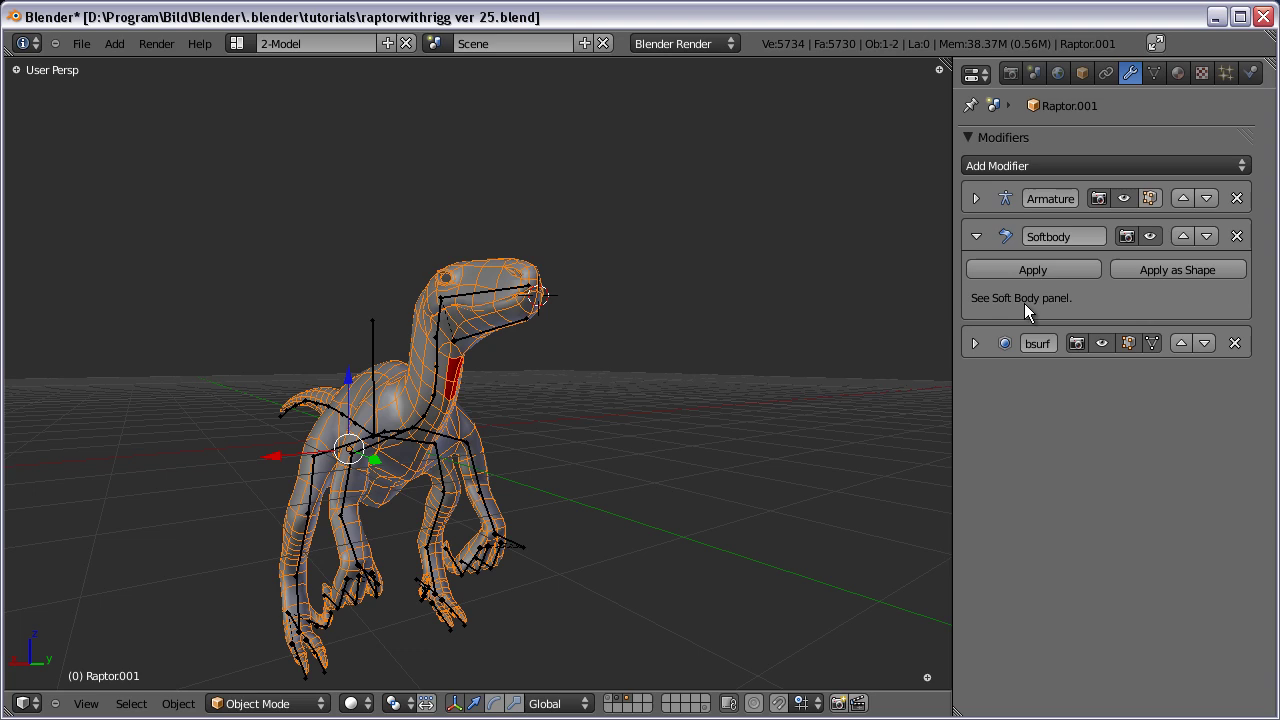
{"action": "left_click", "coordinate": [1251, 74]}
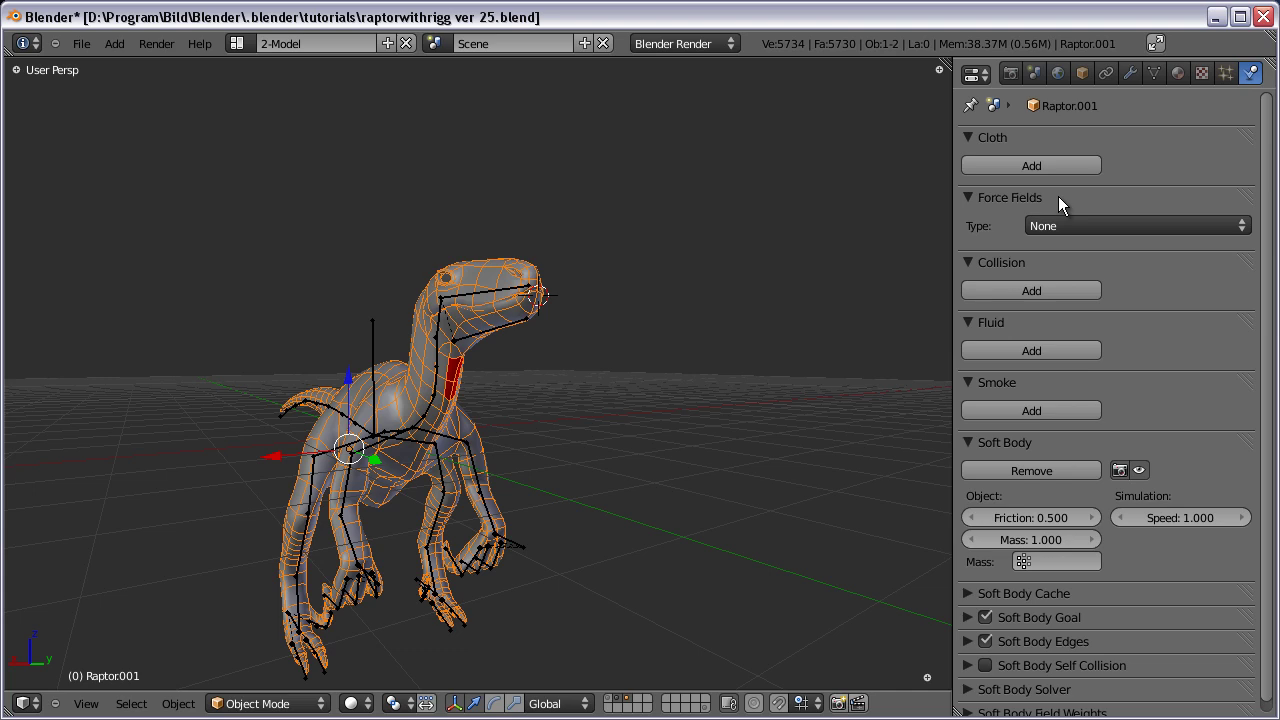
{"action": "scroll", "coordinate": [1066, 266], "scroll_direction": "down", "scroll_amount": 1}
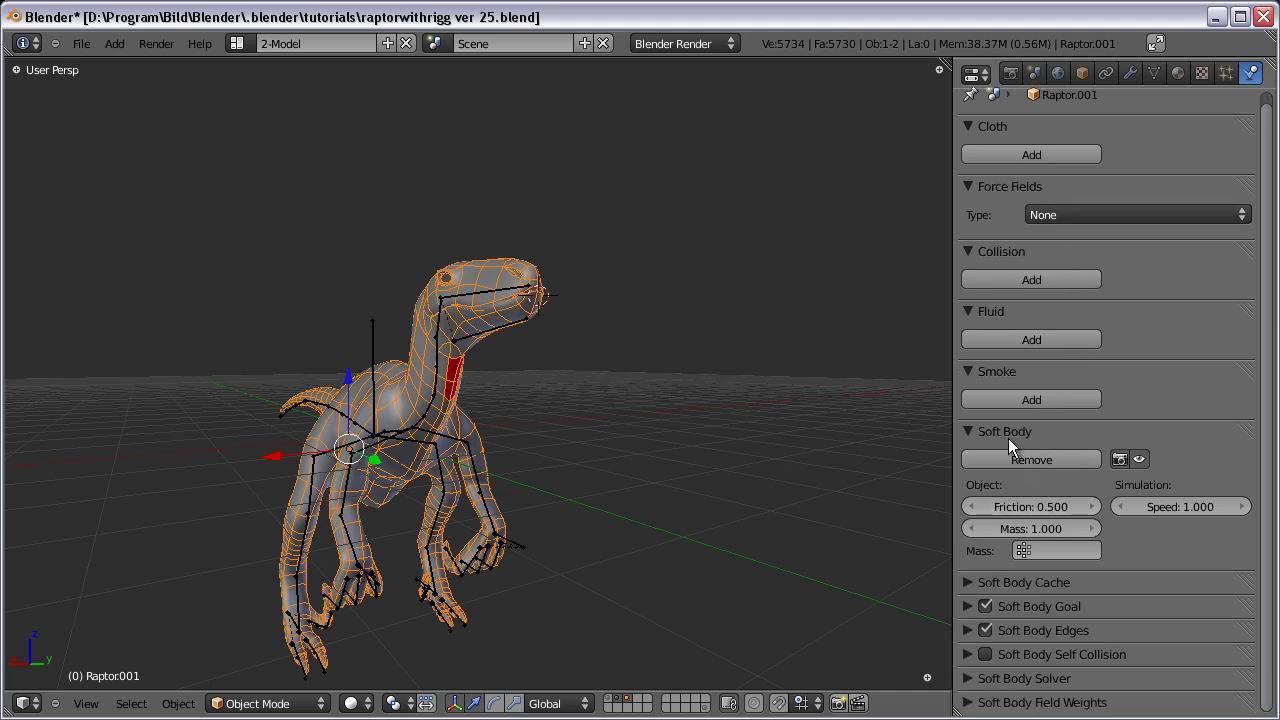
Play the animation and move the armature's MASTER bone to test how the whole mesh reacts, and stop playback.
{"action": "key", "text": "alt+a"}
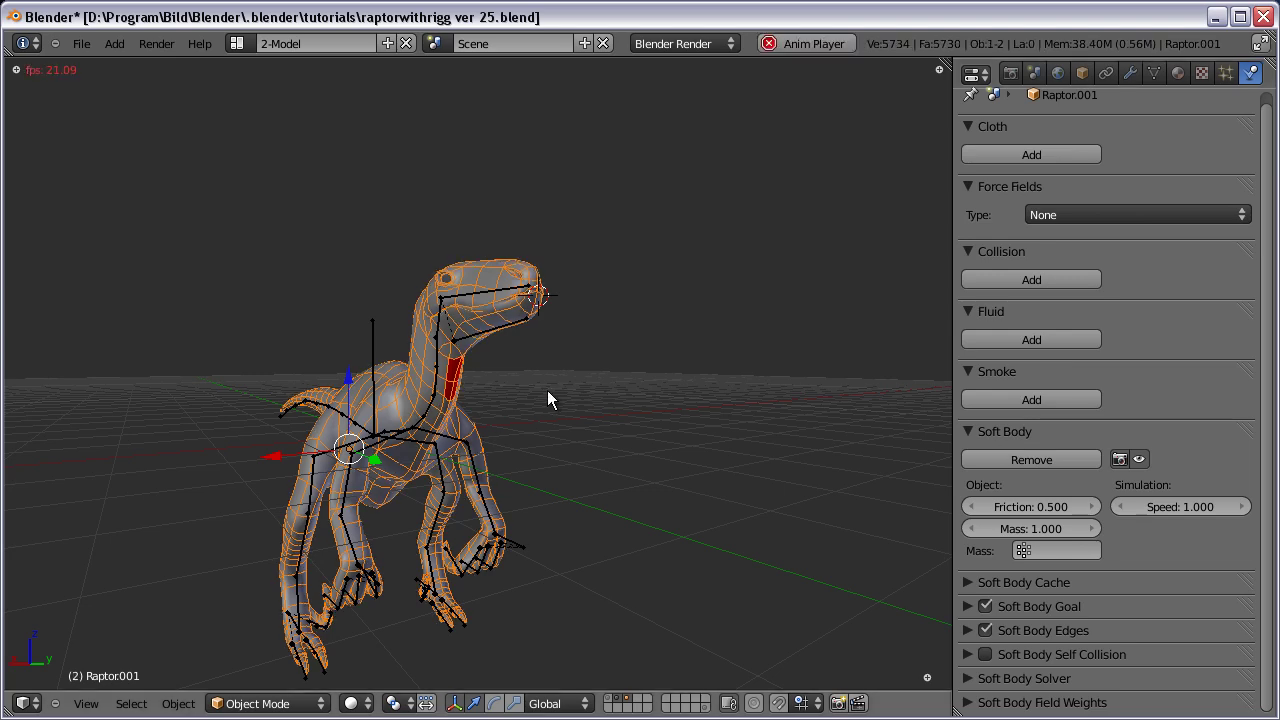
{"action": "right_click", "coordinate": [371, 349]}
{"action": "key", "text": "ctrl+Tab"}
{"action": "key", "text": "g"}
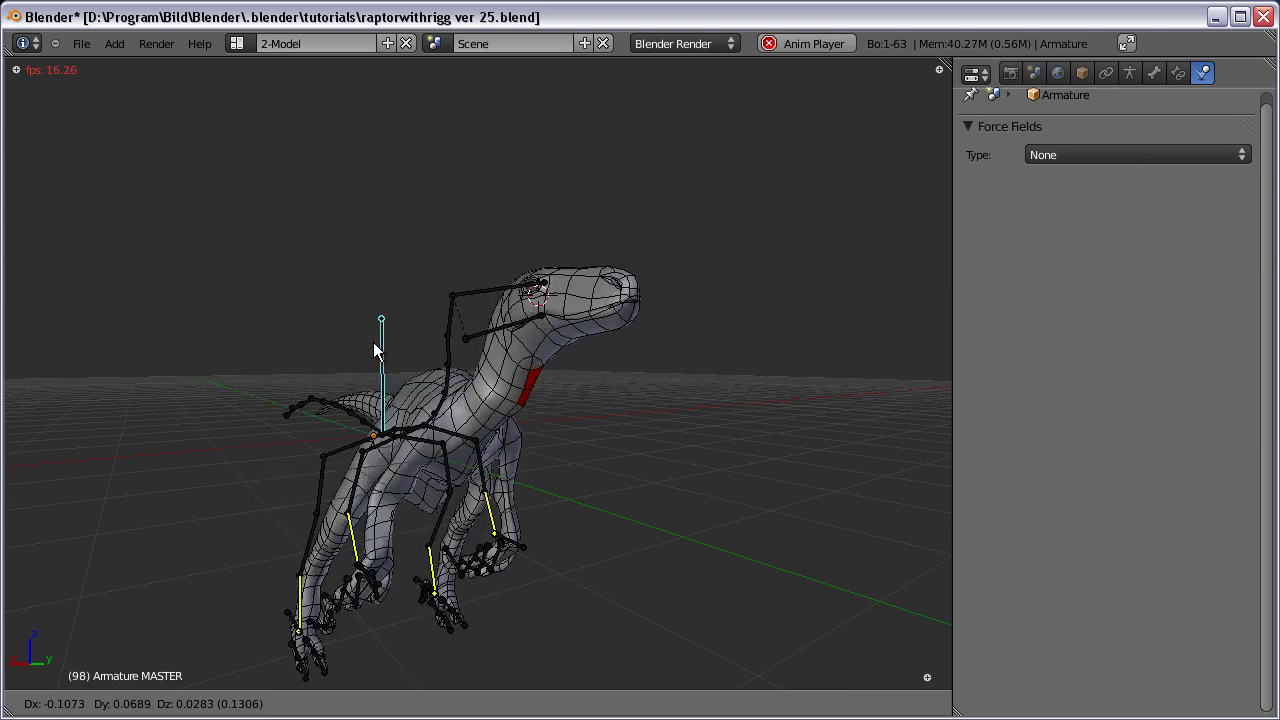
{"action": "left_click", "coordinate": [373, 342]}
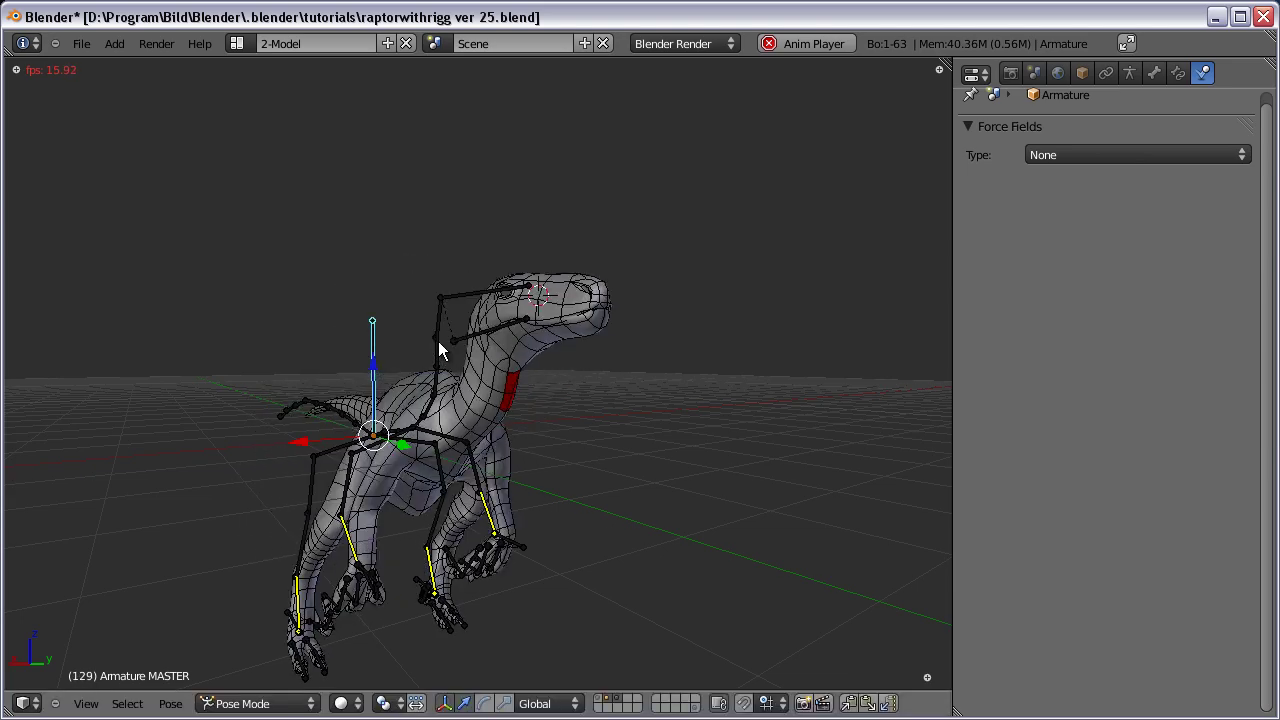
{"action": "key", "text": "Escape"}
{"action": "key", "text": "ctrl+Tab"}
Select Raptor.001 and set SoftBody as the vertex group for both the Soft Body Goal and the mass.
{"action": "right_click", "coordinate": [420, 341]}
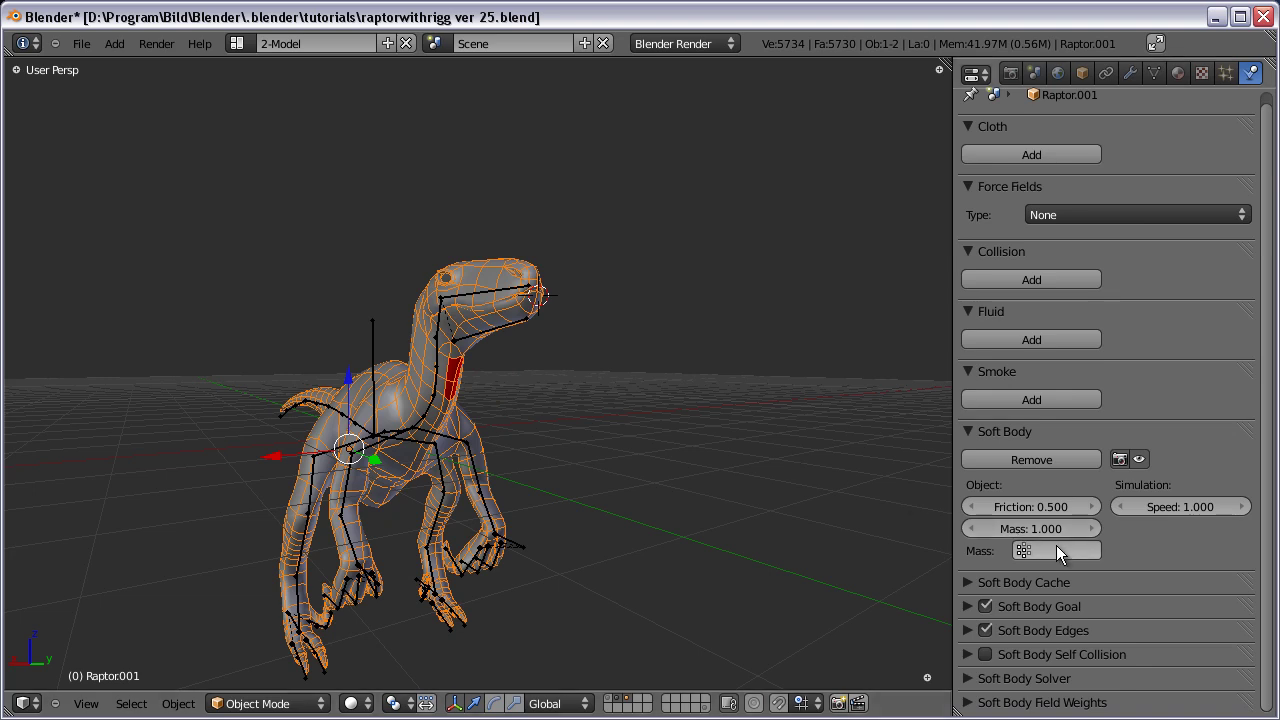
{"action": "left_click", "coordinate": [966, 606]}
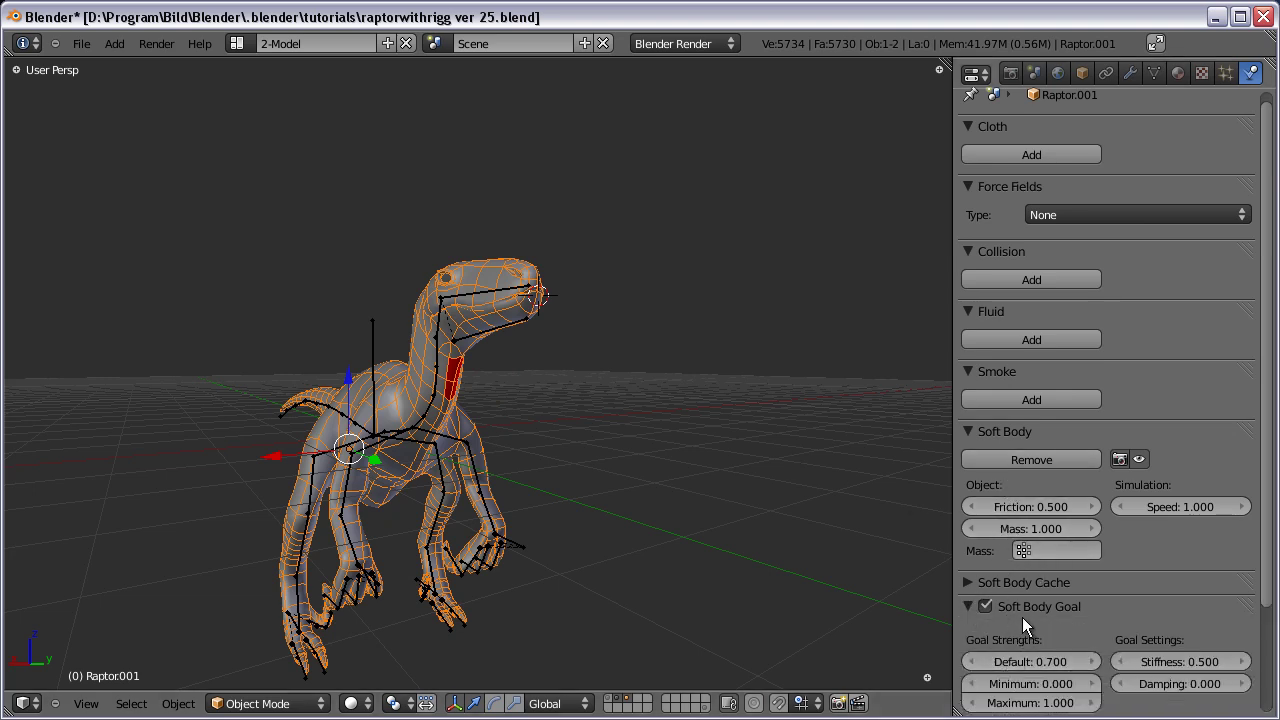
{"action": "scroll", "coordinate": [1022, 615], "scroll_direction": "down", "scroll_amount": 3}
{"action": "left_click", "coordinate": [1097, 606]}
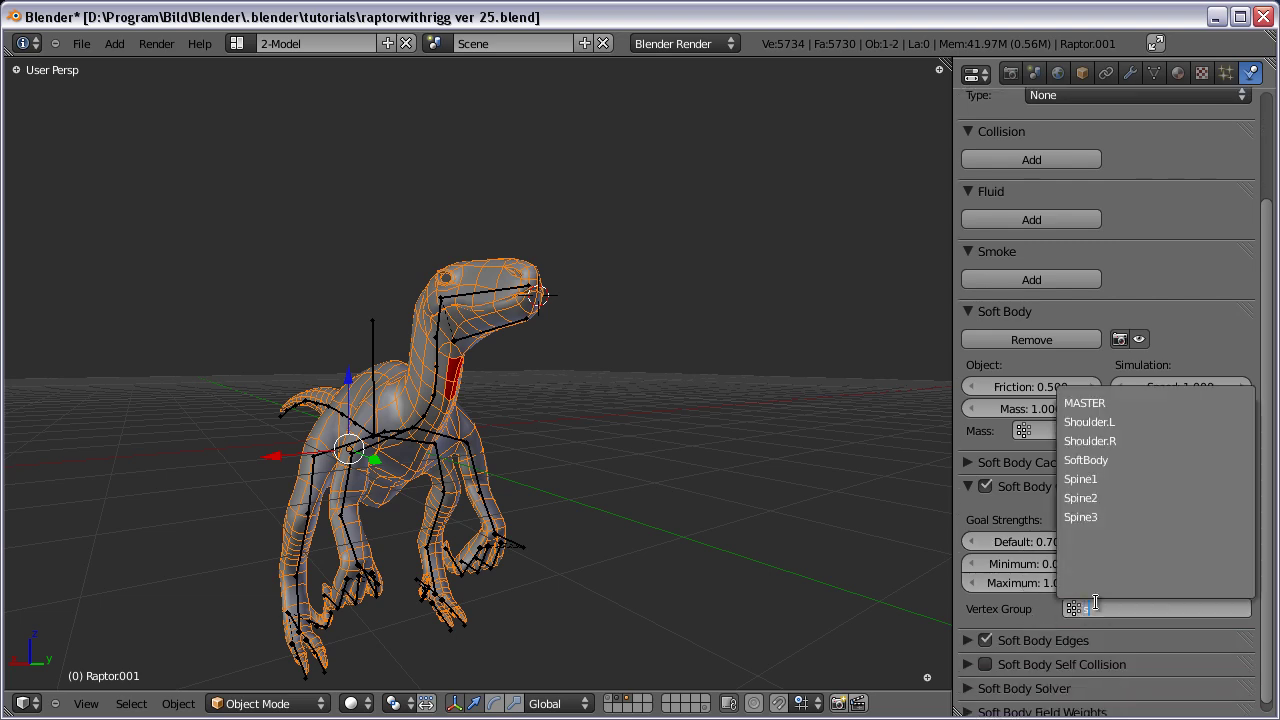
{"action": "left_click", "coordinate": [1110, 461]}
{"action": "left_click", "coordinate": [1077, 436]}
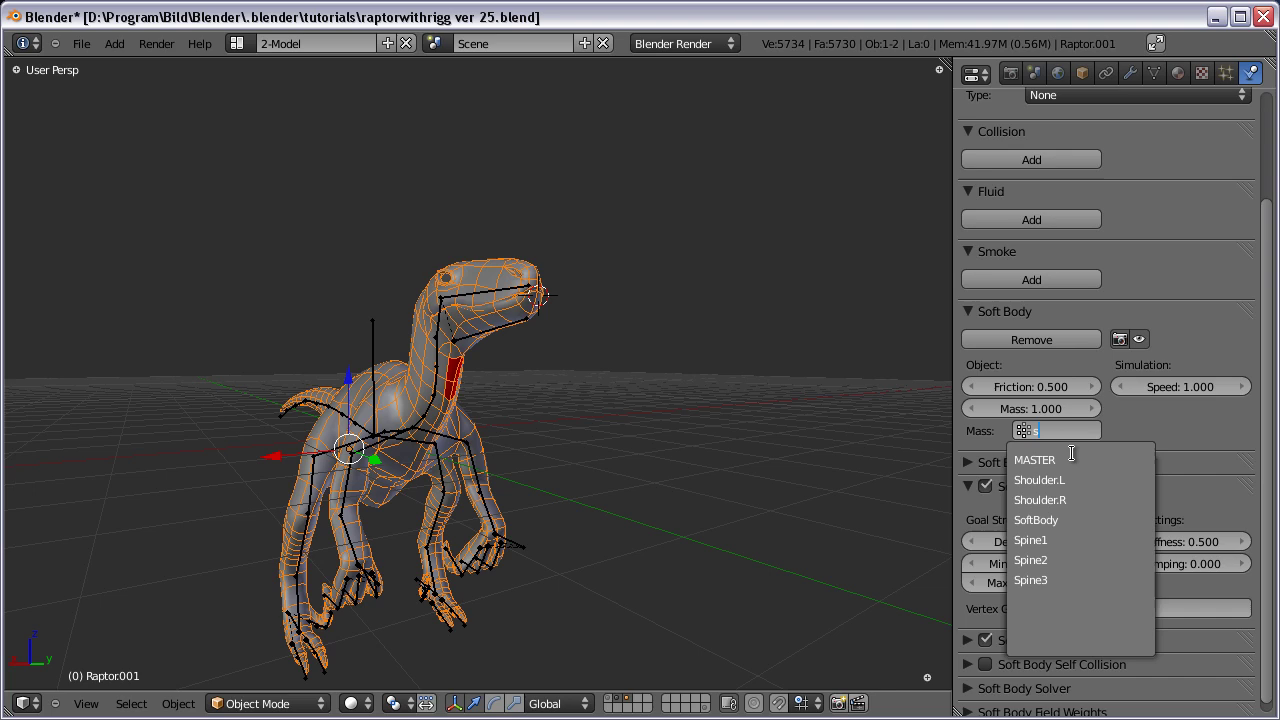
{"action": "left_click", "coordinate": [1036, 518]}
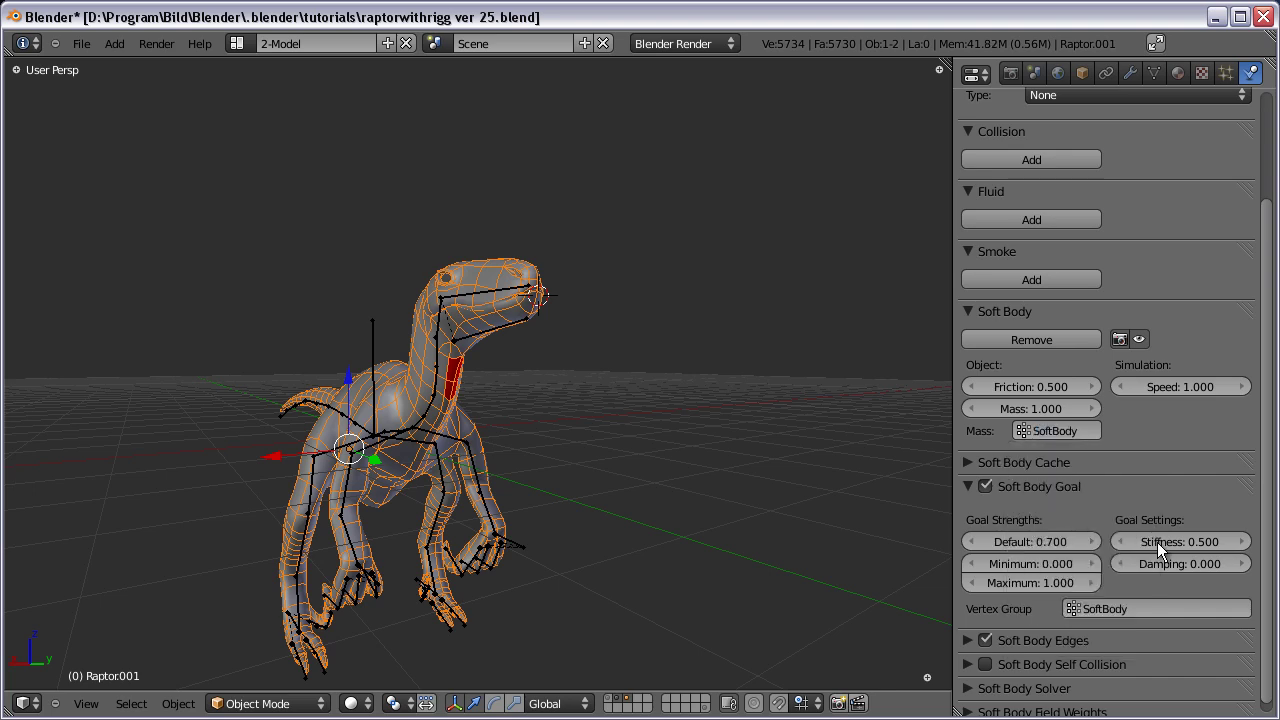
Set the goal damping to 50.000, the goal stiffness to 0.800 and the soft body friction to 10.600.
{"action": "left_click_drag", "start_coordinate": [1191, 564], "coordinate": [640, 571]}
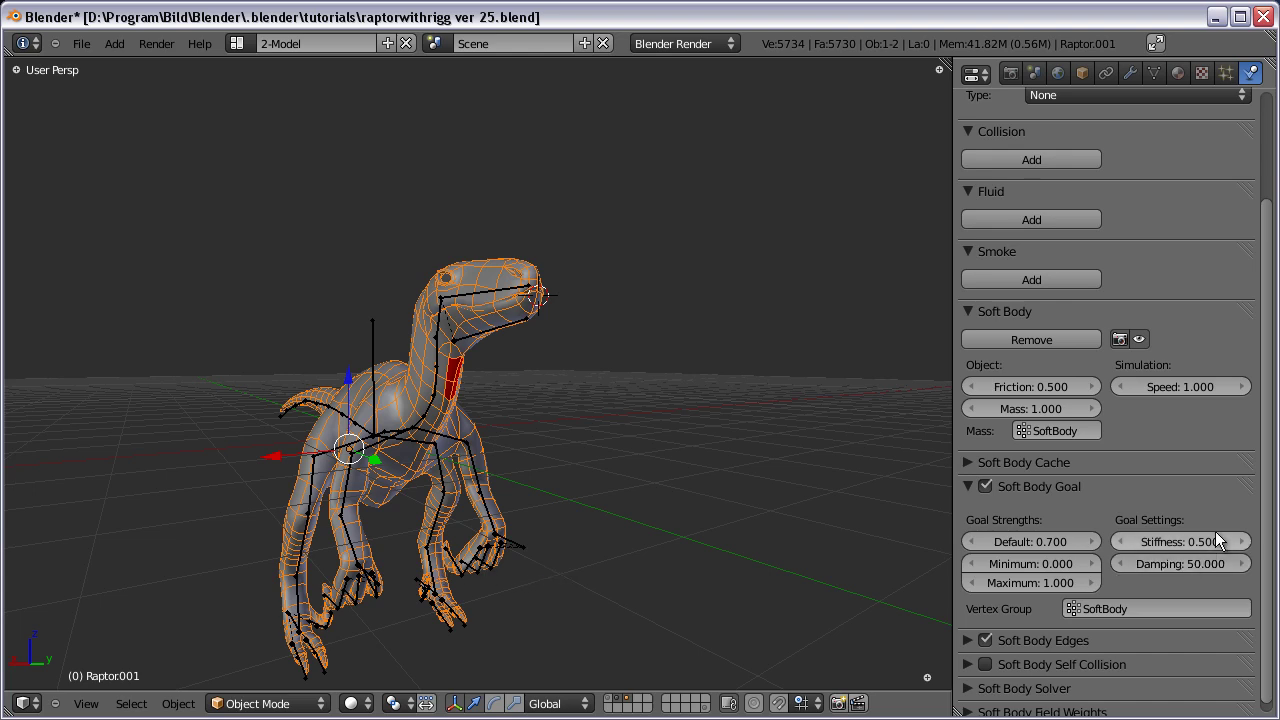
{"action": "left_click_drag", "start_coordinate": [1178, 537], "coordinate": [1188, 537]}
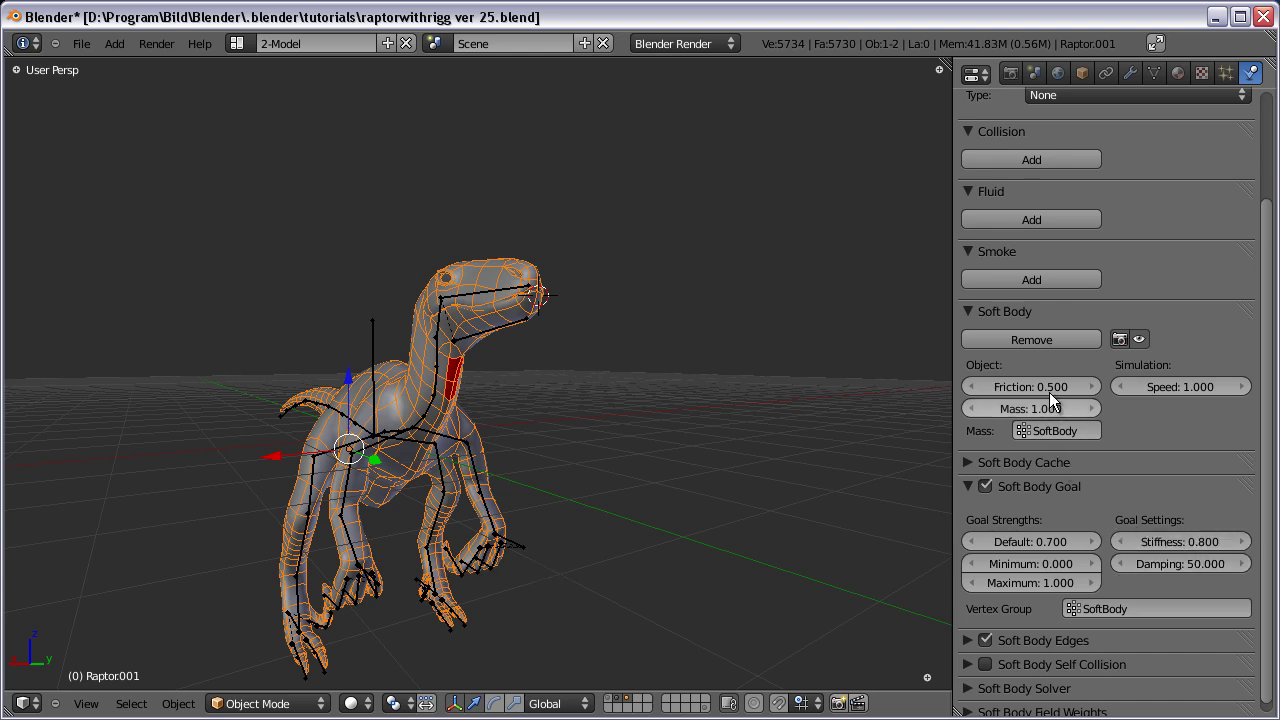
{"action": "left_click_drag", "start_coordinate": [1050, 388], "coordinate": [1162, 377]}
Play the animation with the red throat area in close-up to check its soft body motion, and stop playback.
{"action": "key", "text": "alt+a"}
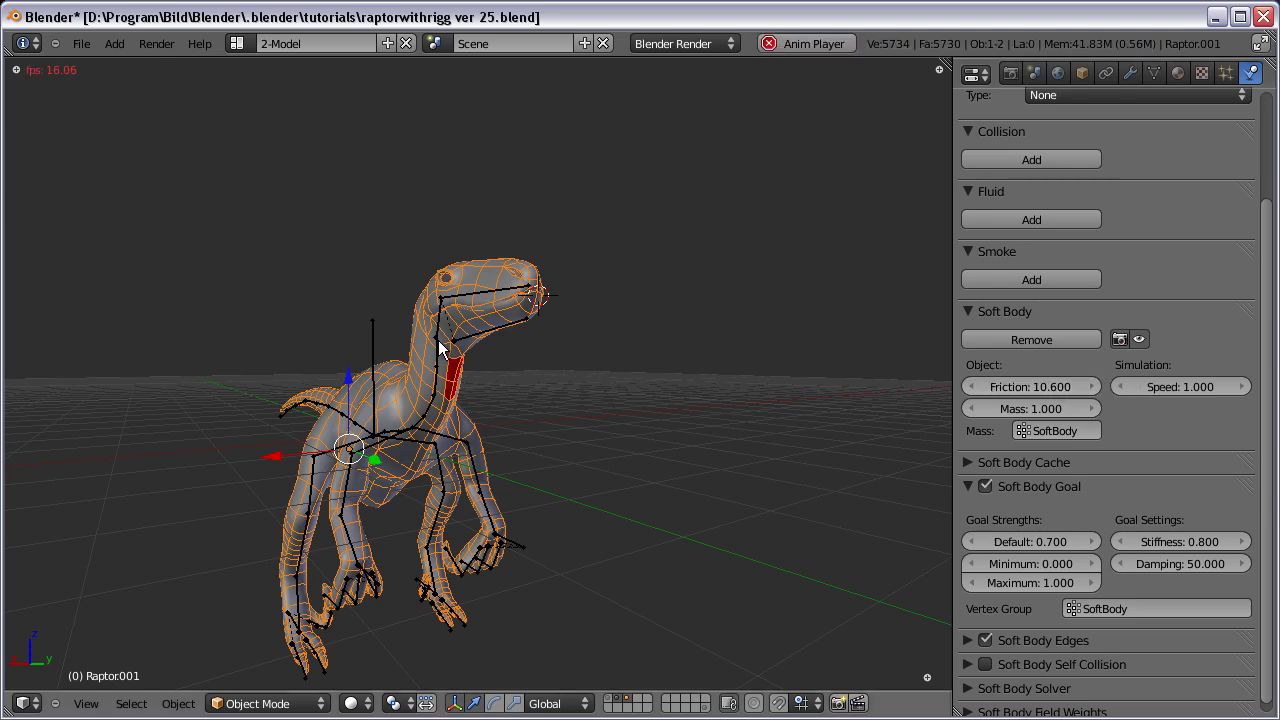
{"action": "scroll", "coordinate": [390, 372], "scroll_direction": "up", "scroll_amount": 8}
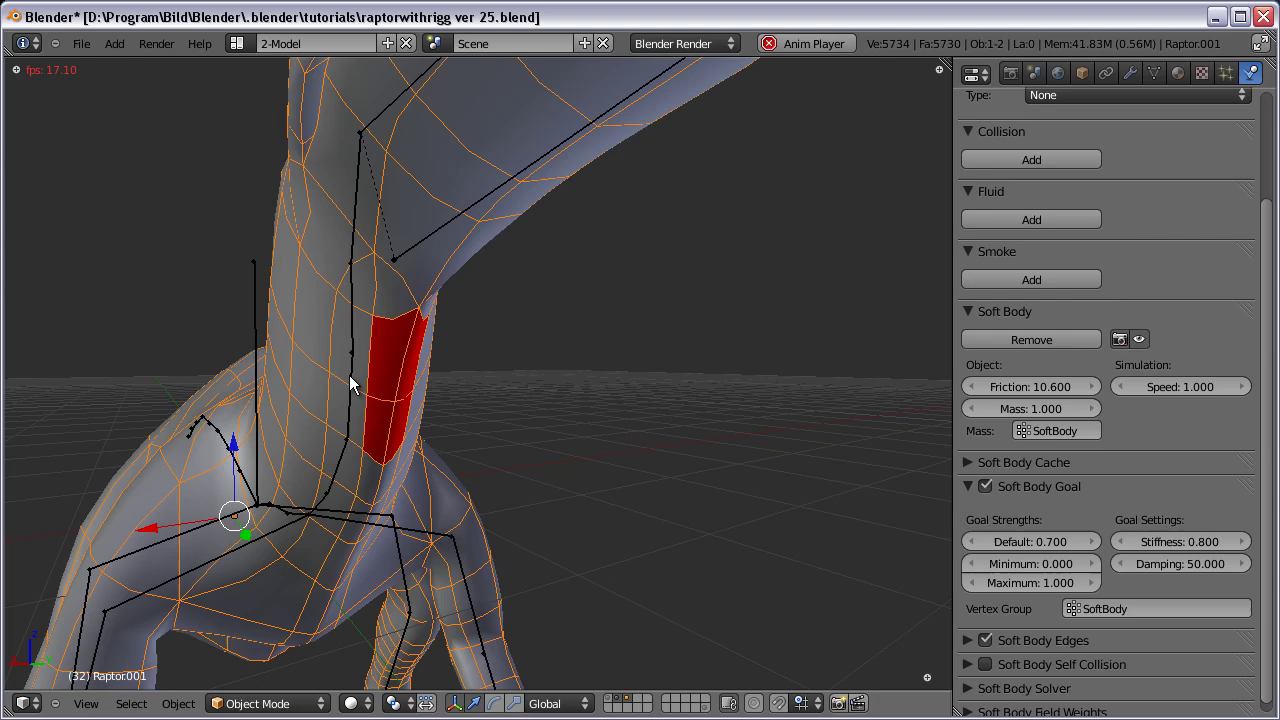
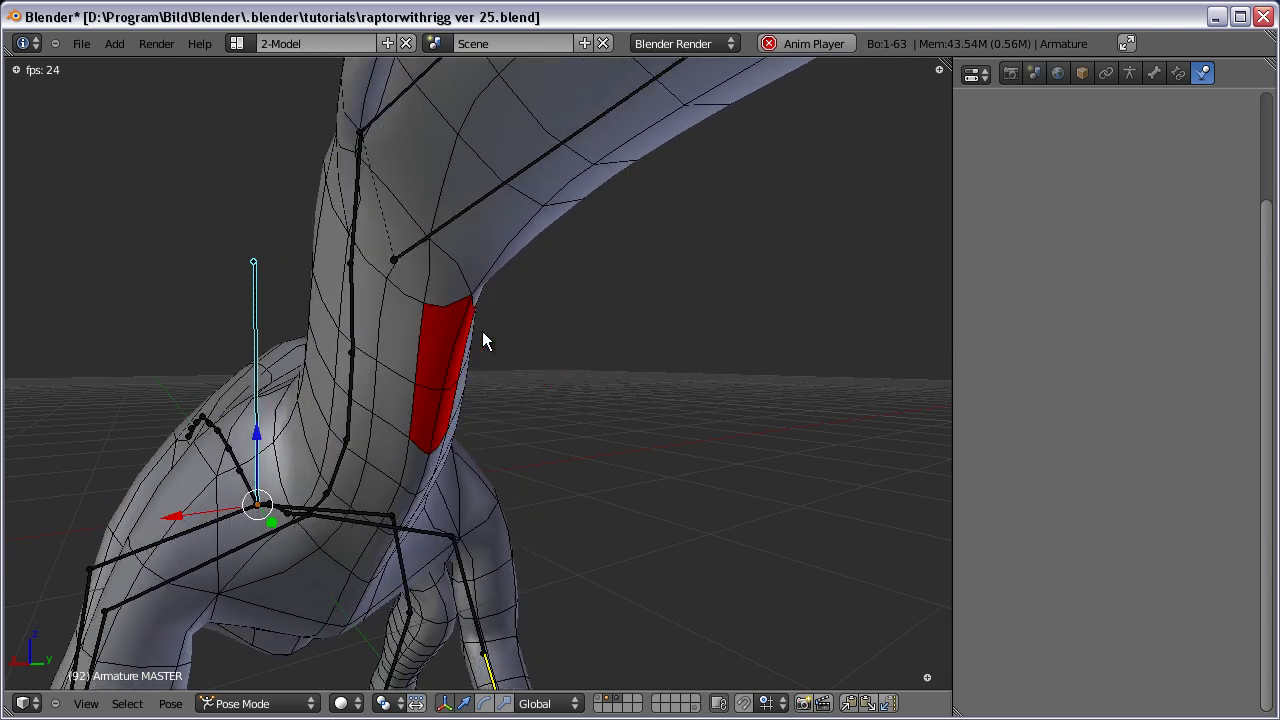
{"action": "key", "text": "Escape"}
Reselect Raptor.001 and set the goal damping to 38.200 and the goal stiffness to 0.400.
{"action": "right_click", "coordinate": [445, 341]}
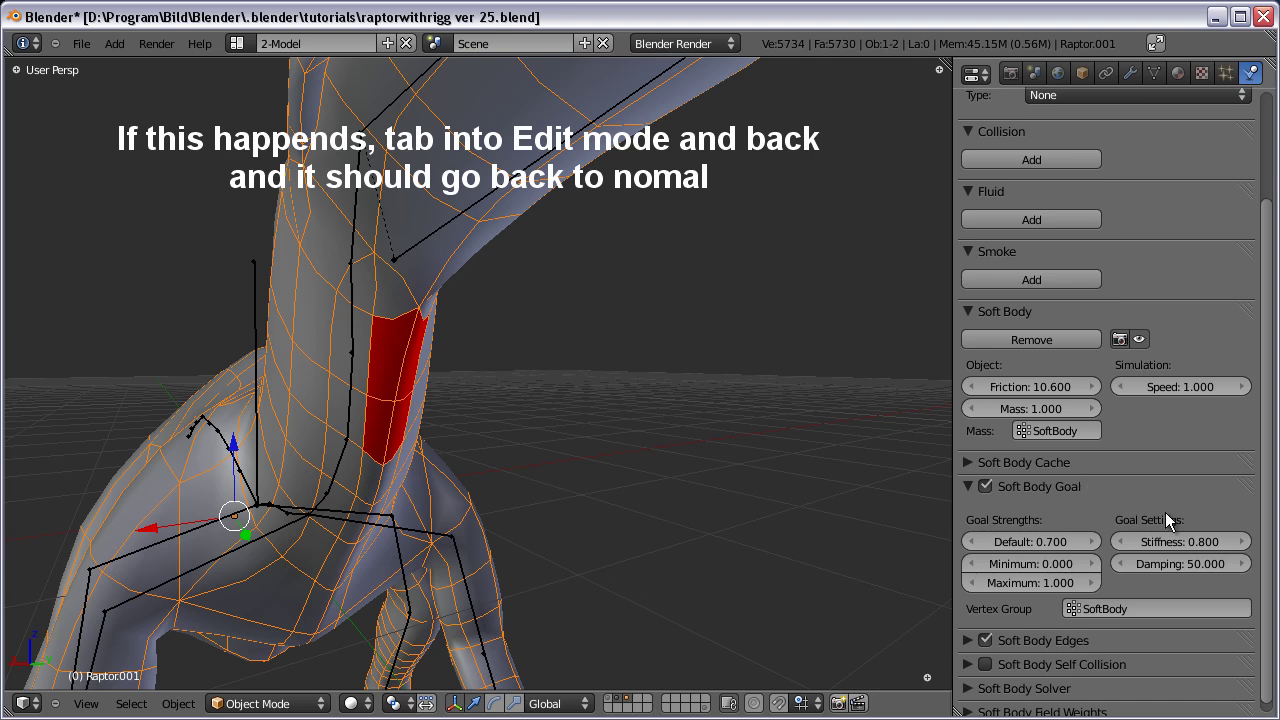
{"action": "left_click_drag", "start_coordinate": [1215, 567], "coordinate": [1087, 562]}
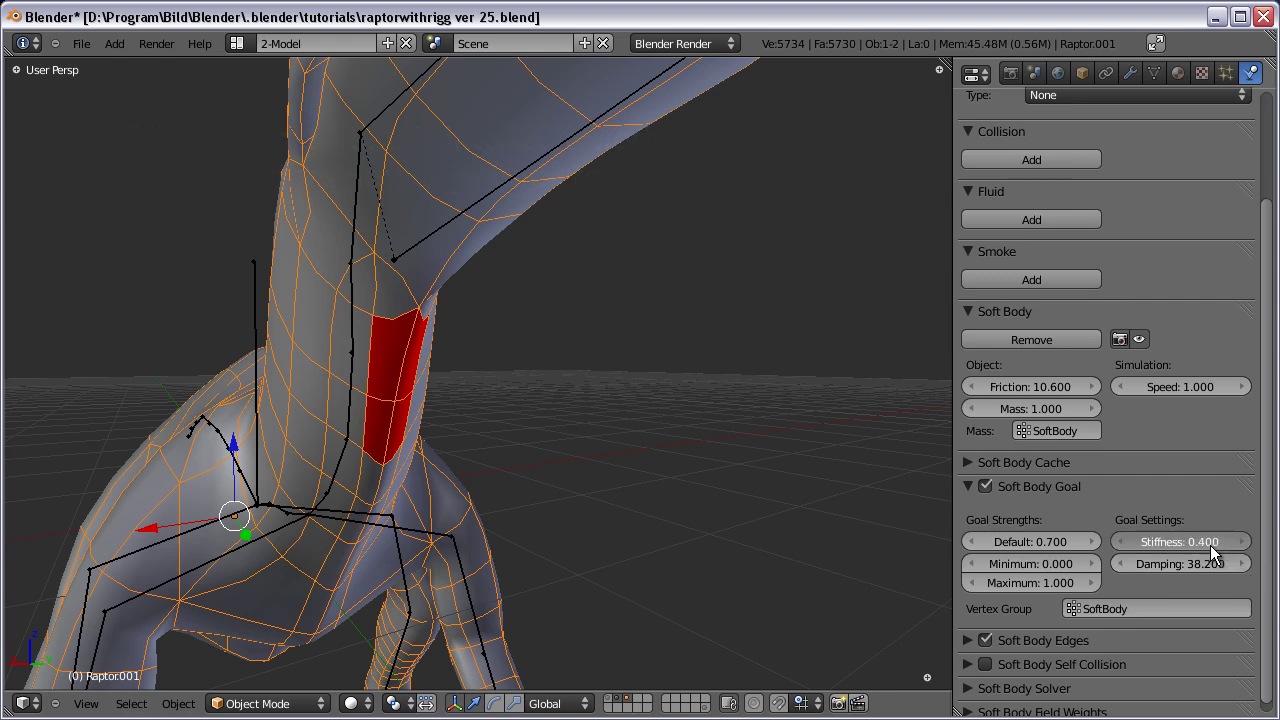
Move the MASTER bone during playback to test the throat with the new stiffness and damping, and stop the animation.
{"action": "right_click", "coordinate": [254, 265]}
{"action": "key", "text": "alt+a"}
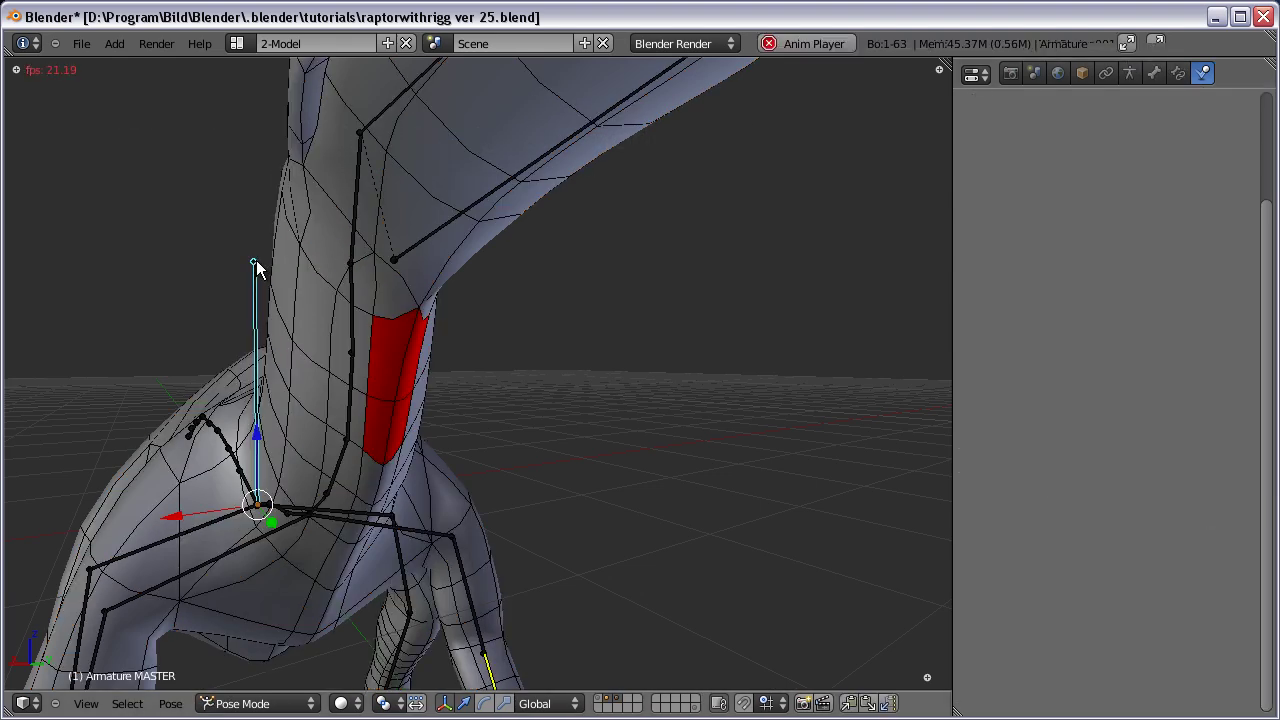
{"action": "key", "text": "g"}
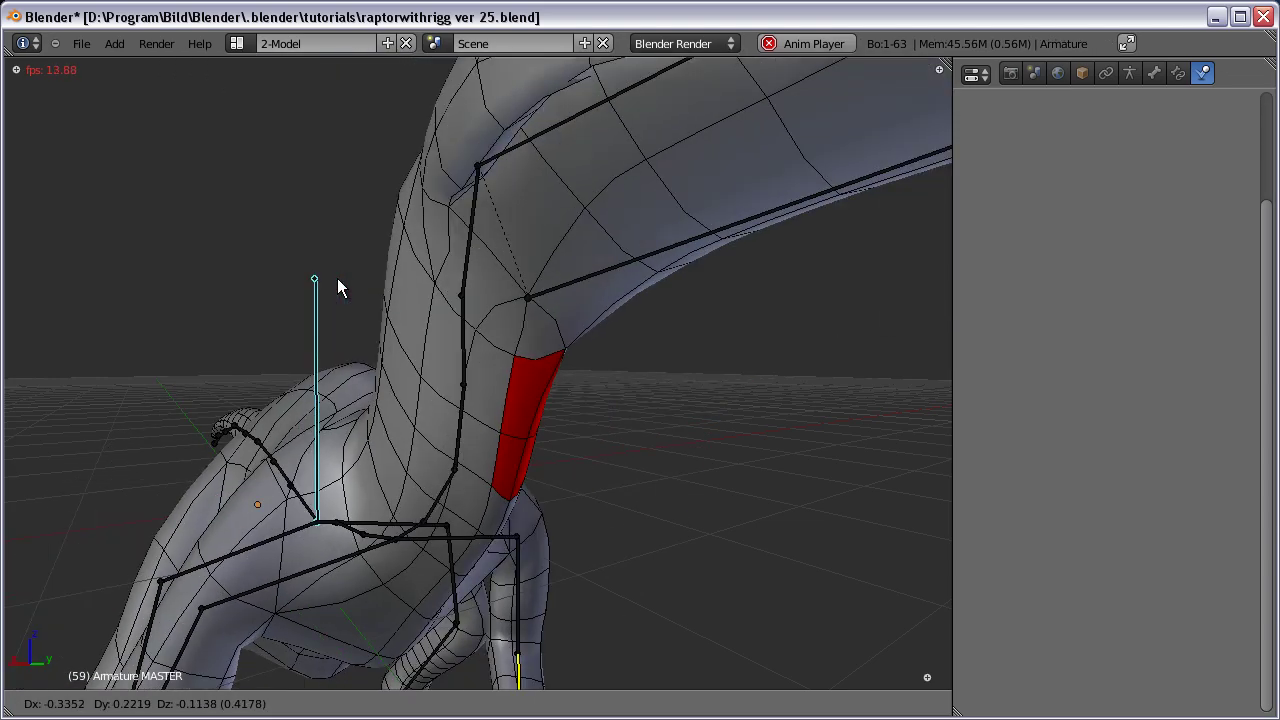
{"action": "left_click", "coordinate": [292, 244]}
{"action": "key", "text": "Escape"}
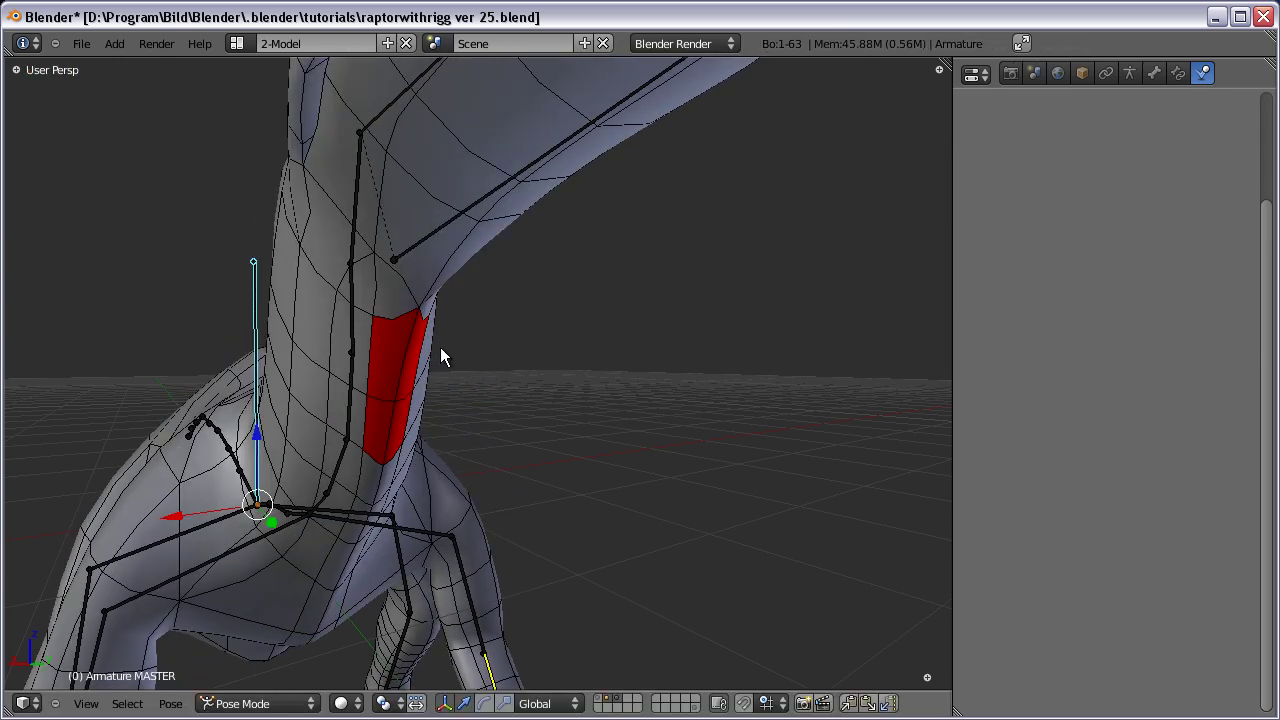
Enter Edit Mode on Raptor.001 with its vertex groups shown and select only the four red throat faces.
{"action": "right_click", "coordinate": [440, 347]}
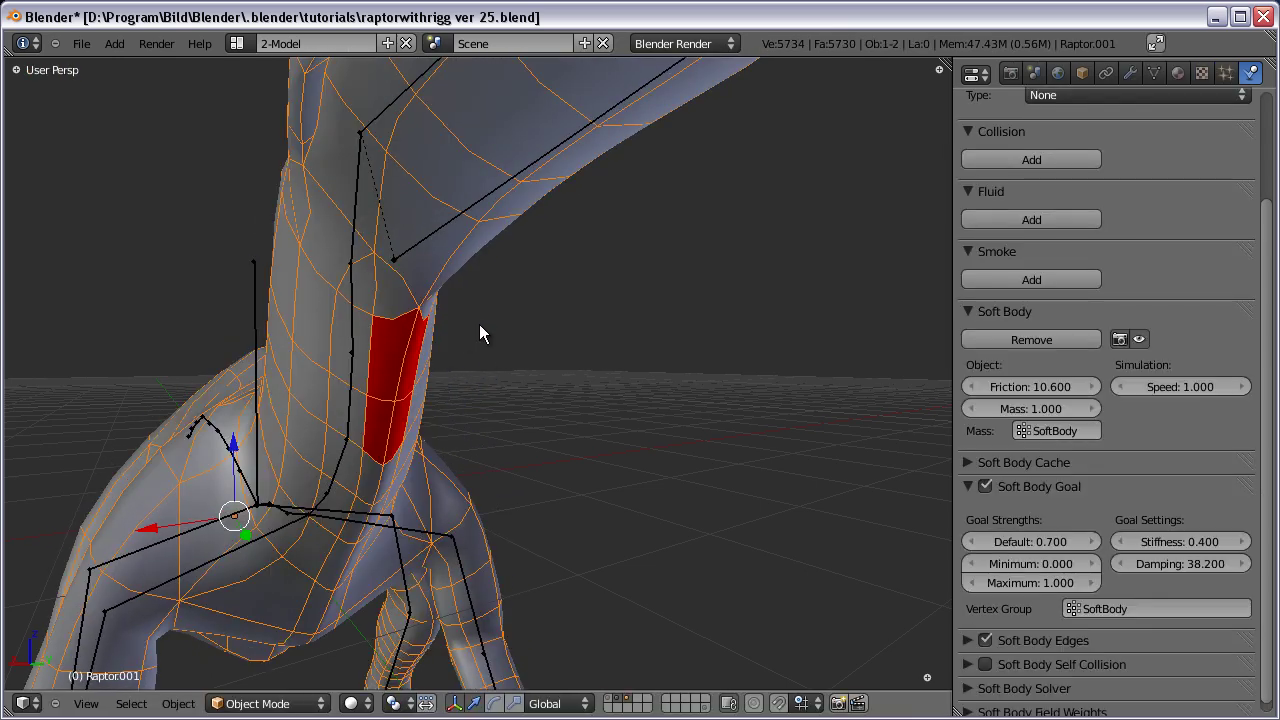
{"action": "left_click", "coordinate": [1153, 73]}
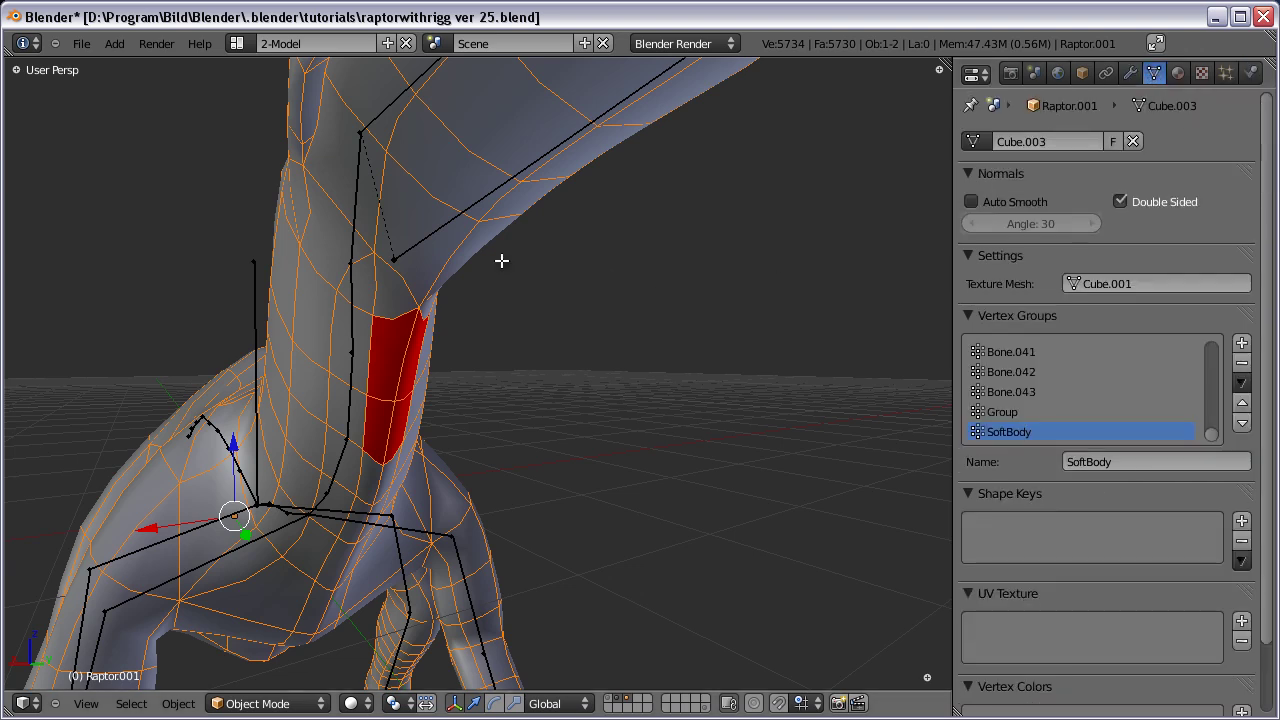
{"action": "key", "text": "Tab"}
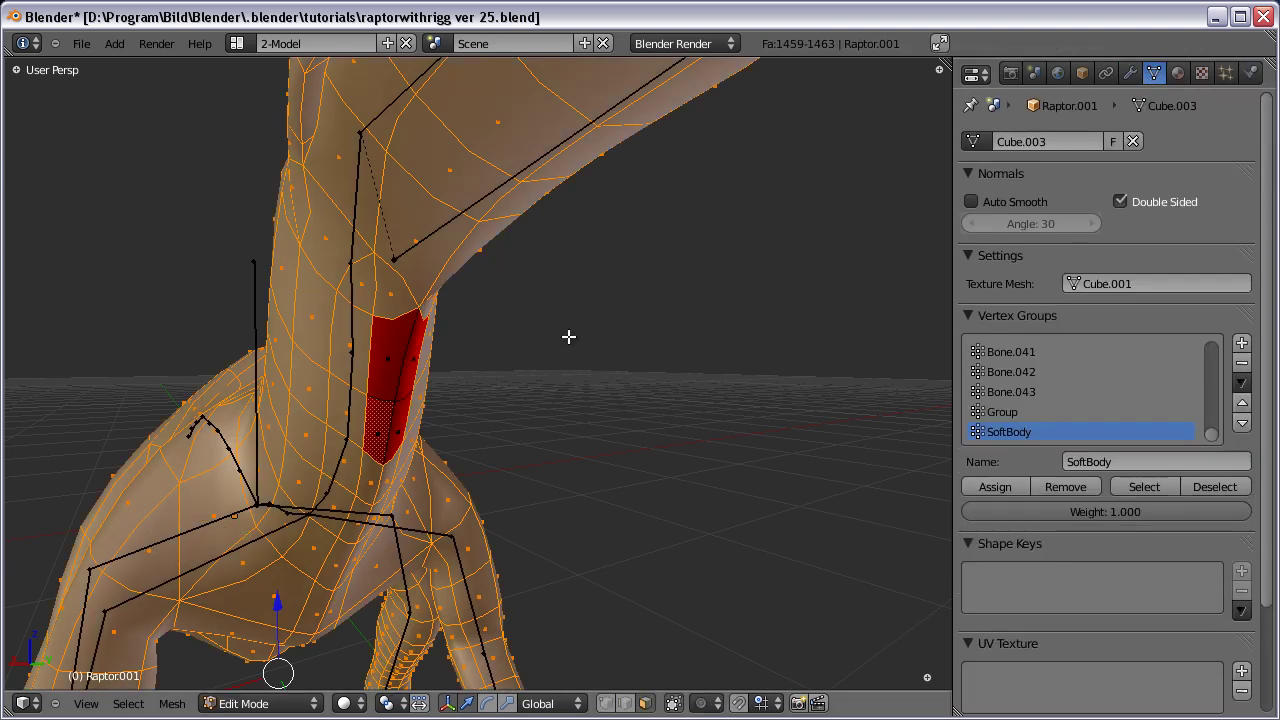
{"action": "key", "text": "w"}
{"action": "left_click", "coordinate": [390, 375]}
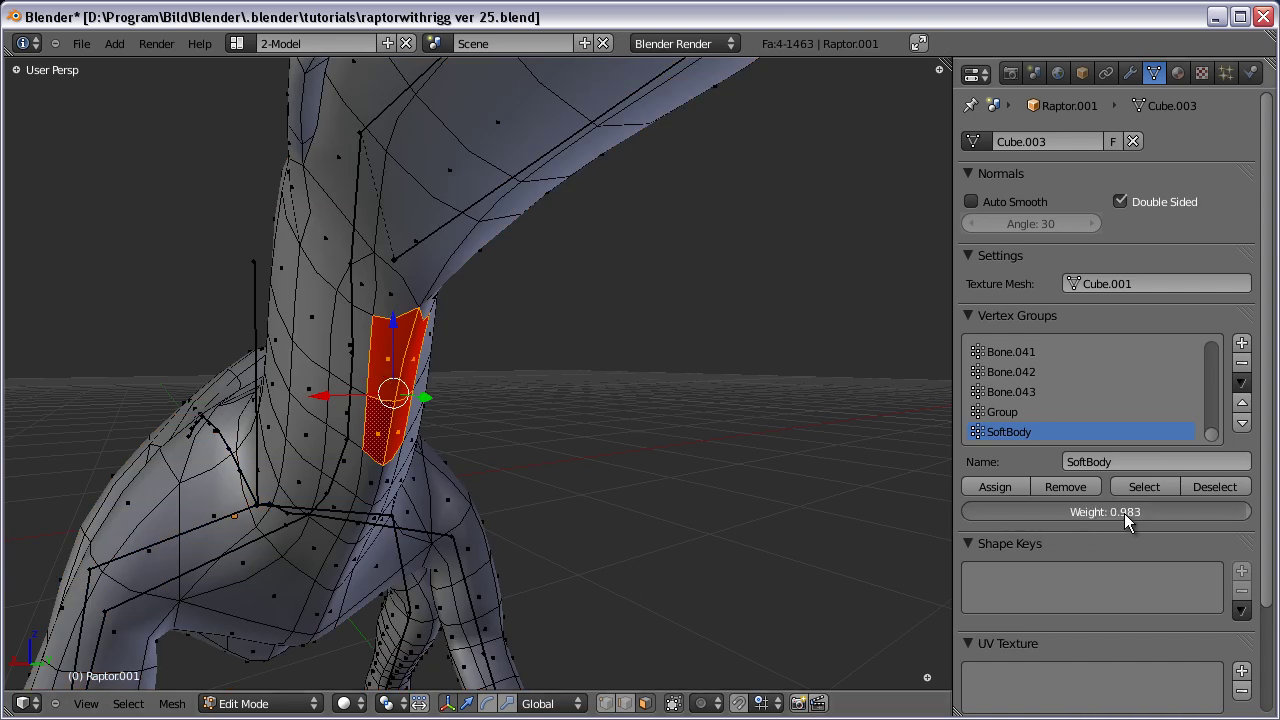
Assign the selected throat faces to the SoftBody group with a weight of 0.962 and return to Object Mode.
{"action": "left_click_drag", "start_coordinate": [1124, 513], "coordinate": [1118, 513]}
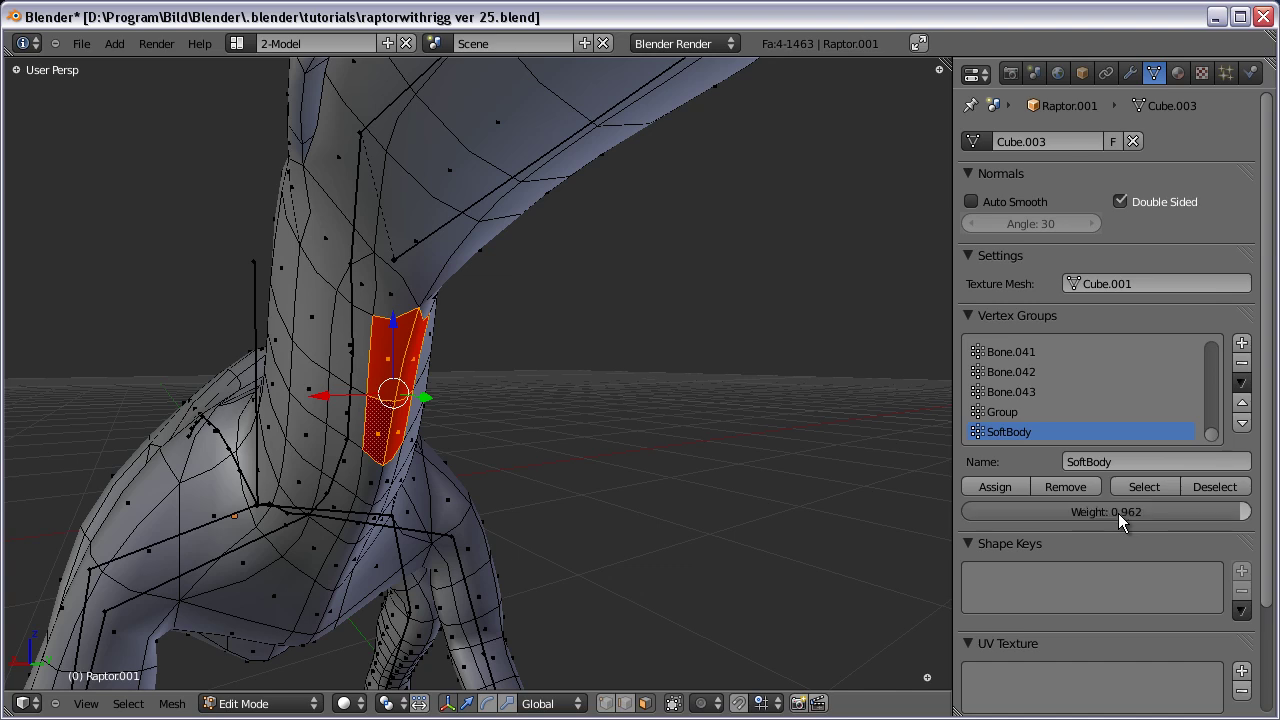
{"action": "left_click", "coordinate": [1014, 486]}
{"action": "key", "text": "Tab"}
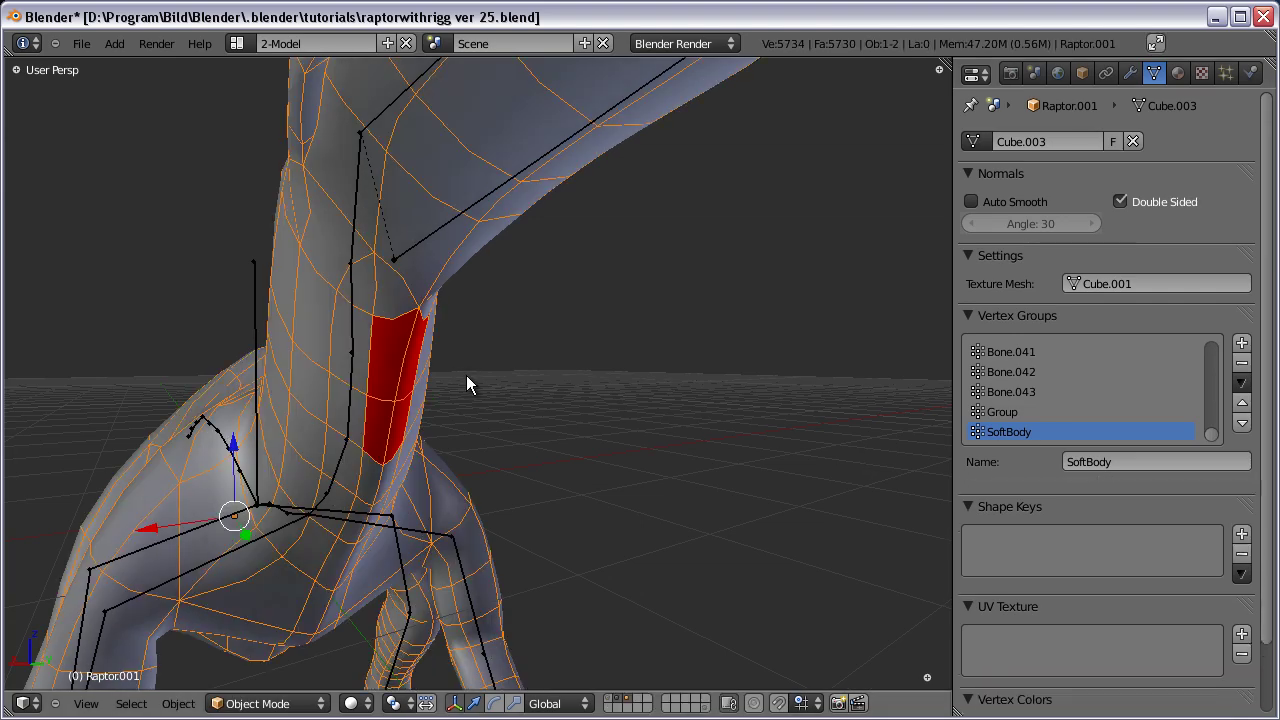
Play the animation and move the MASTER bone to test the throat with the 0.962 weight, and stop playback.
{"action": "right_click", "coordinate": [248, 323]}
{"action": "key", "text": "alt+a"}
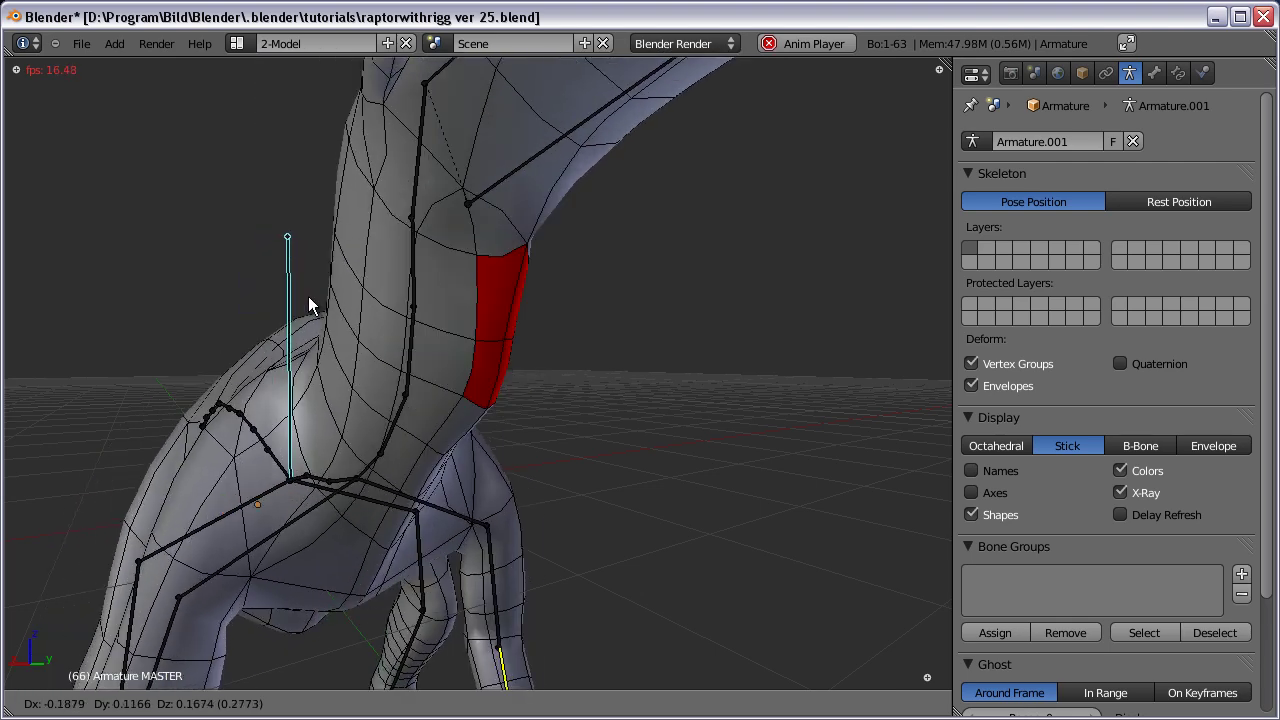
{"action": "key", "text": "Escape"}
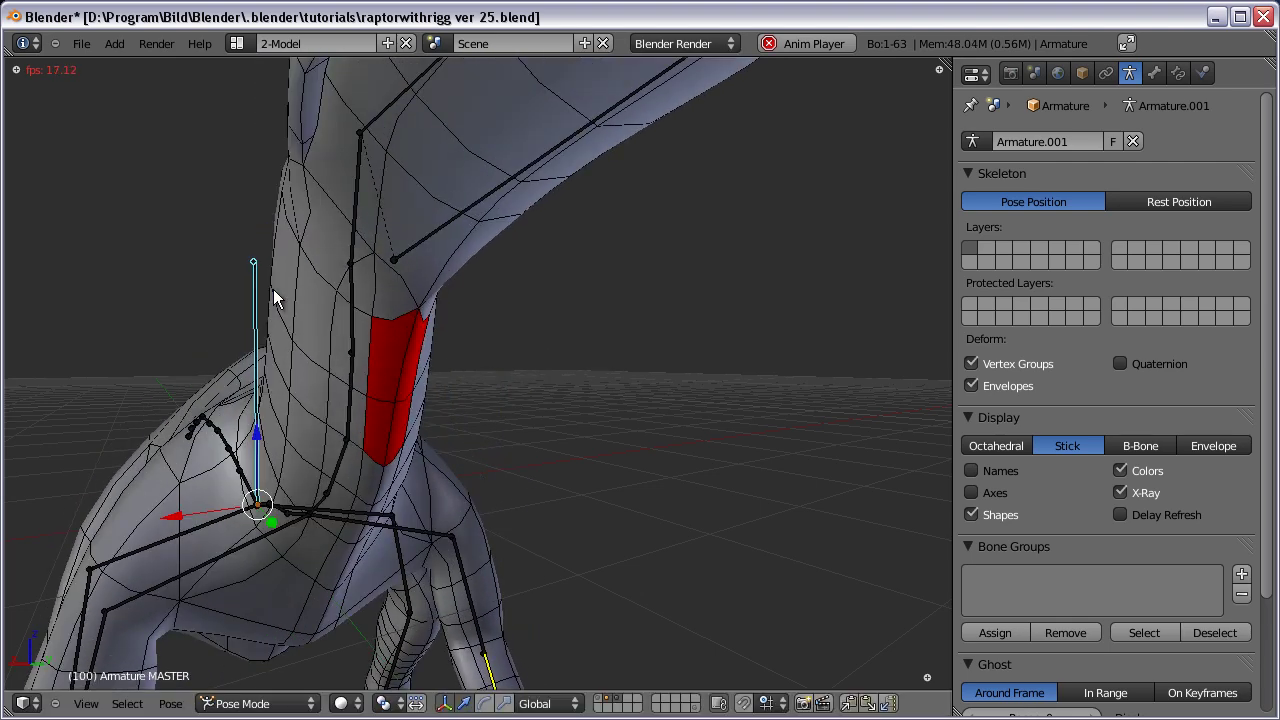
Reselect Raptor.001 and assign the throat faces to the SoftBody group with a weight of 0.745 in Edit Mode.
{"action": "right_click", "coordinate": [396, 360]}
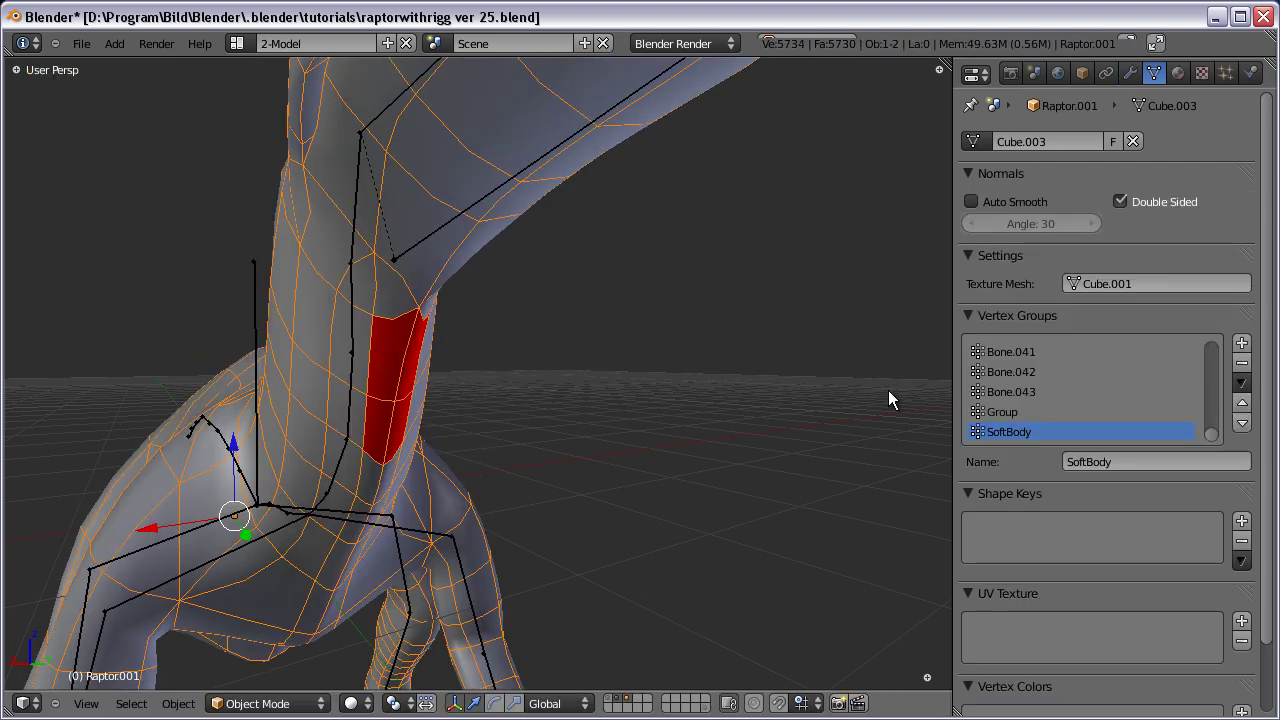
{"action": "key", "text": "Tab"}
{"action": "left_click_drag", "start_coordinate": [1174, 508], "coordinate": [1067, 507]}
{"action": "left_click", "coordinate": [995, 486]}
{"action": "key", "text": "Tab"}
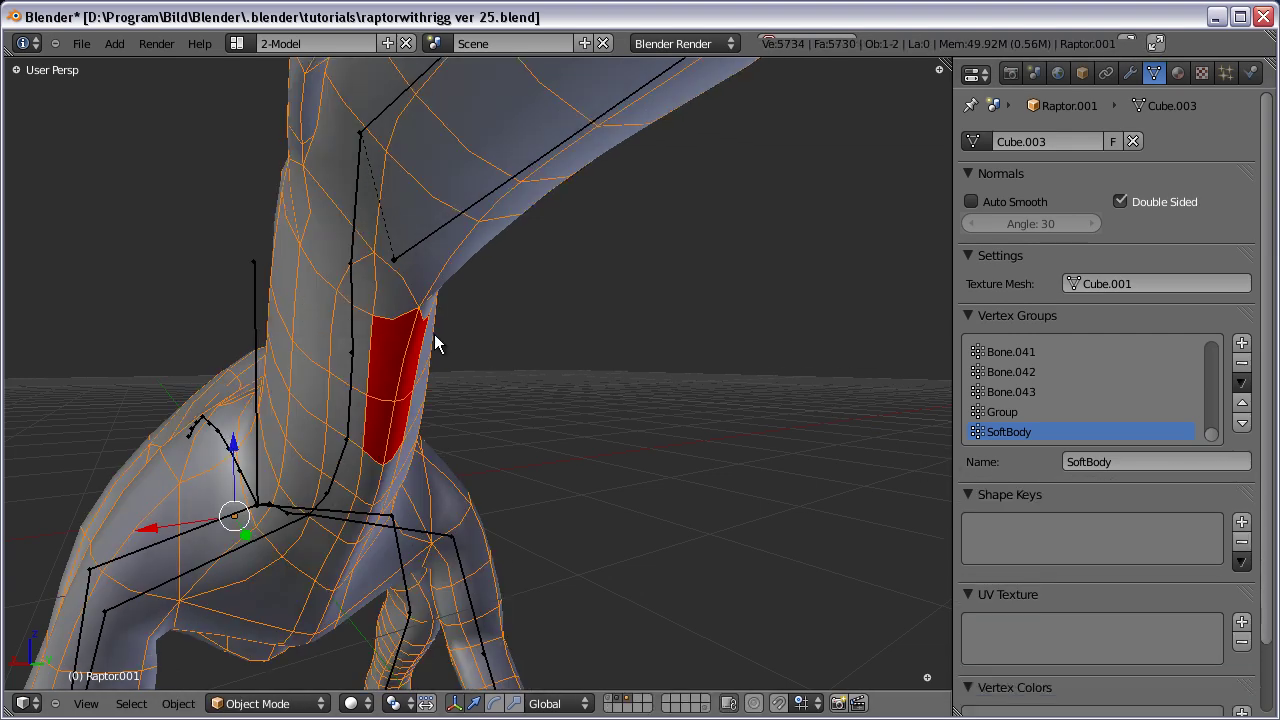
Move the MASTER bone during playback to test the throat with the 0.745 weight, stop the animation and reselect Raptor.001.
{"action": "right_click", "coordinate": [249, 326]}
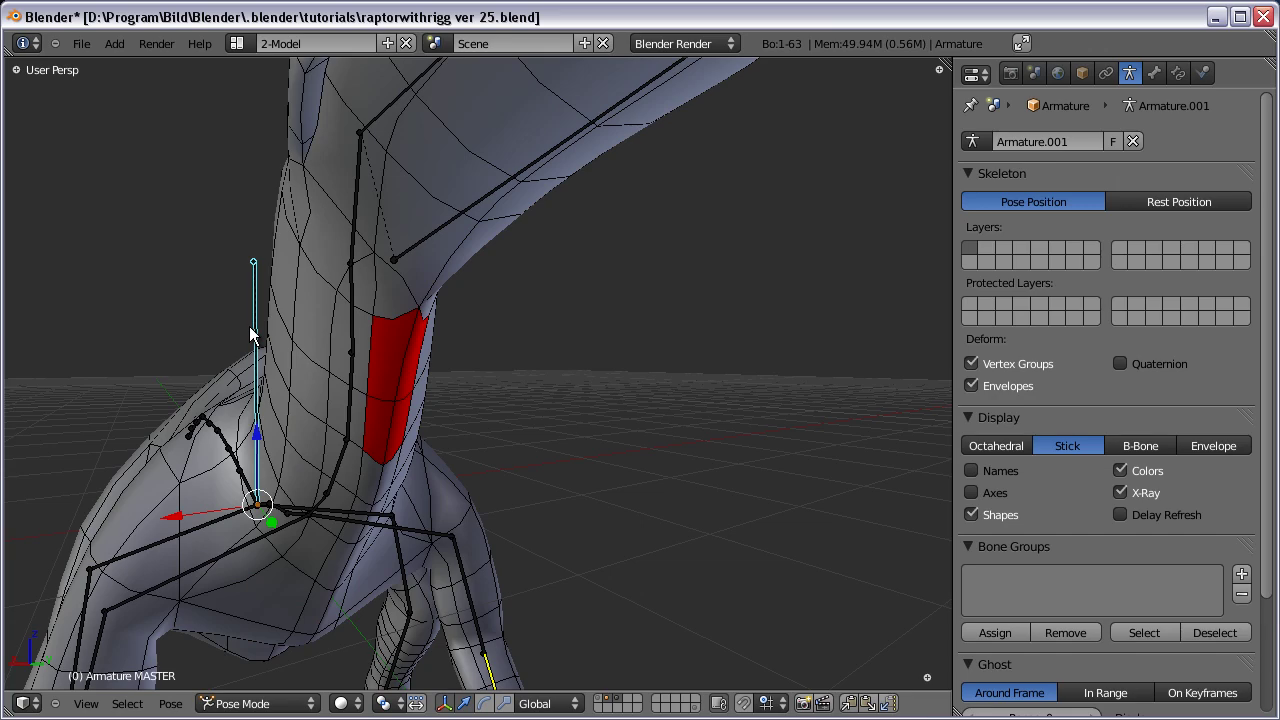
{"action": "key", "text": "alt+a"}
{"action": "key", "text": "g"}
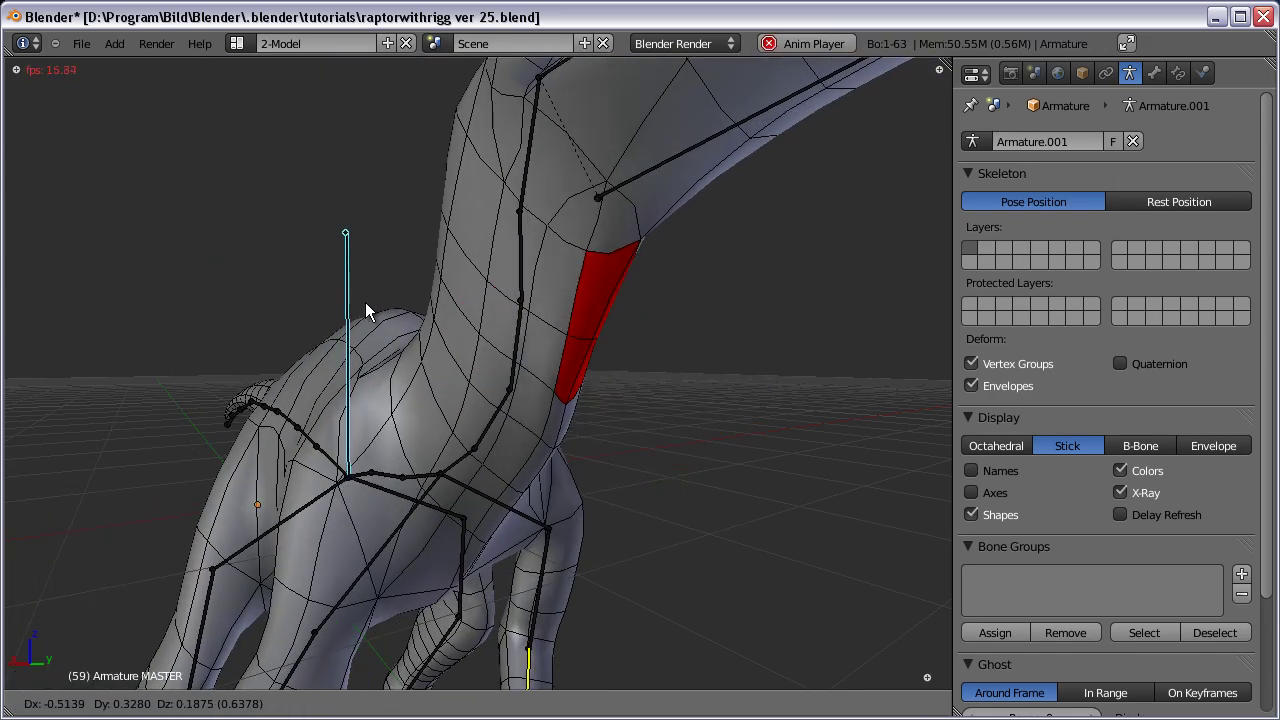
{"action": "left_click", "coordinate": [331, 289]}
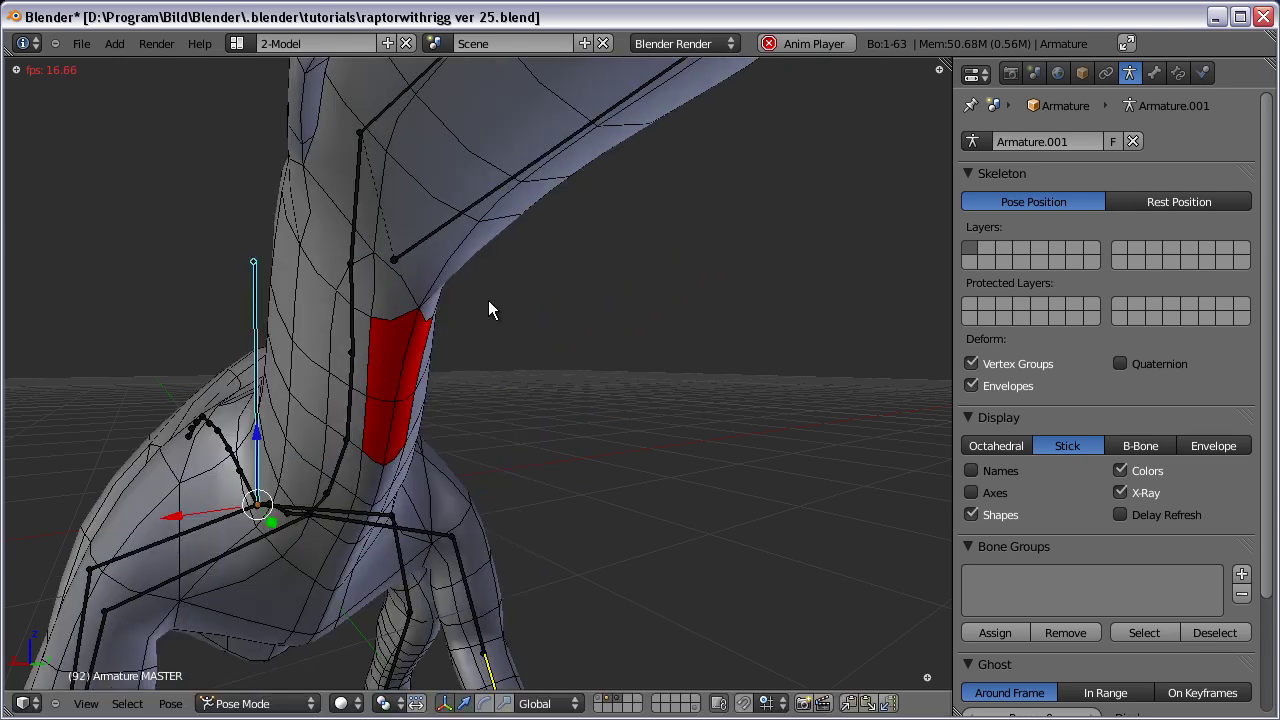
{"action": "right_click", "coordinate": [429, 329]}
{"action": "key", "text": "Escape"}
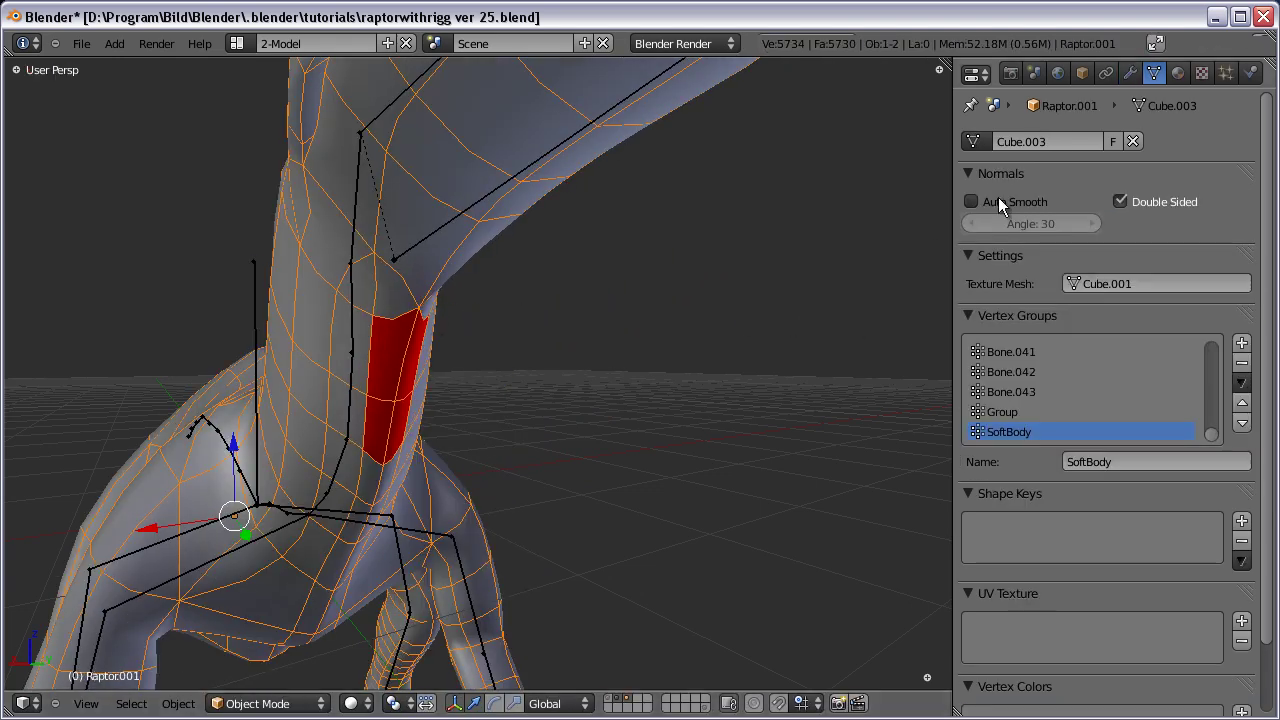
In Edit Mode, assign the selected throat faces to the SoftBody group with a weight of 0.899, and return to Object Mode.
{"action": "key", "text": "Tab"}
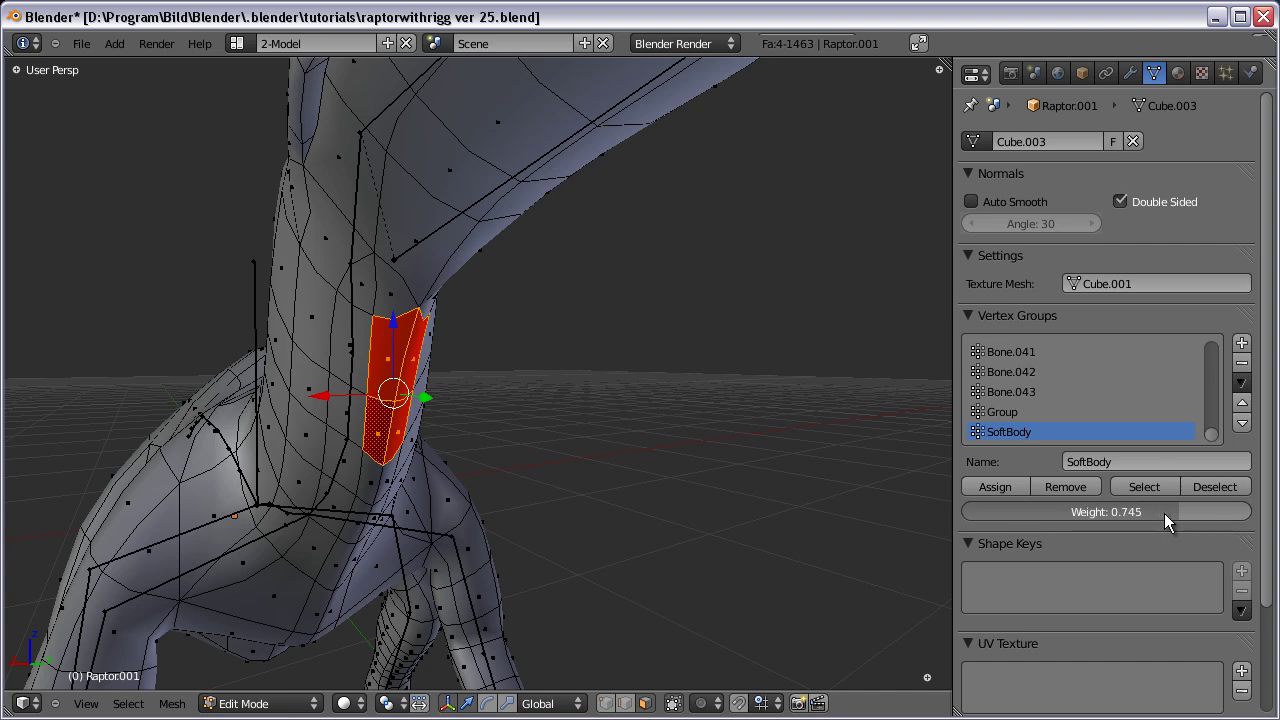
{"action": "left_click_drag", "start_coordinate": [1163, 517], "coordinate": [1209, 517]}
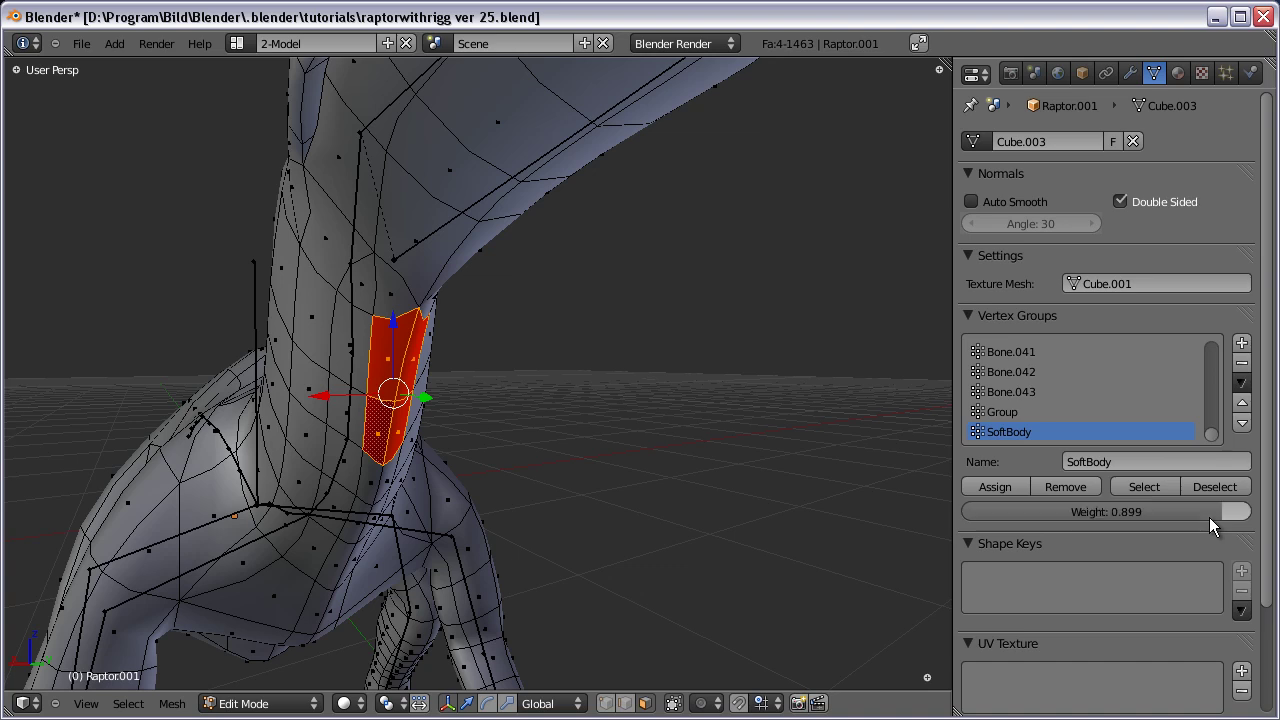
{"action": "left_click", "coordinate": [978, 487]}
{"action": "key", "text": "Tab"}
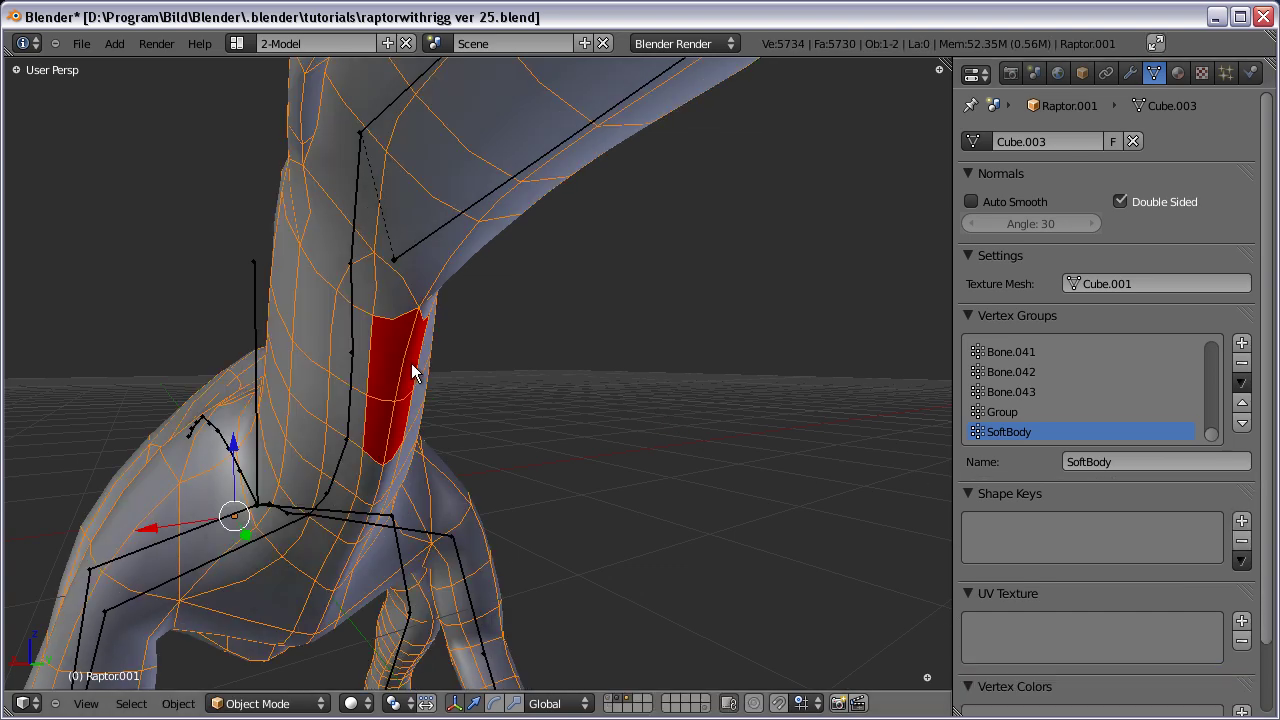
Play the animation and move the MASTER bone to test the throat with the 0.899 weight.
{"action": "key", "text": "alt+a"}
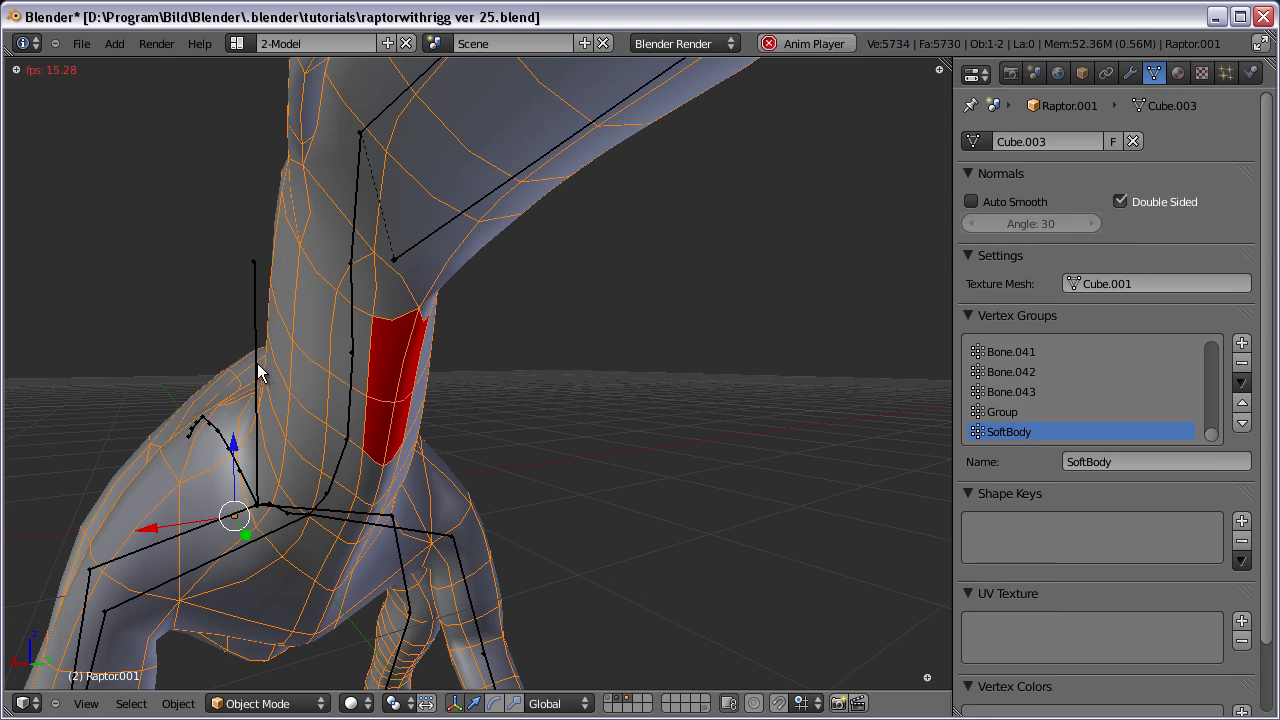
{"action": "right_click", "coordinate": [257, 361]}
{"action": "key", "text": "g"}
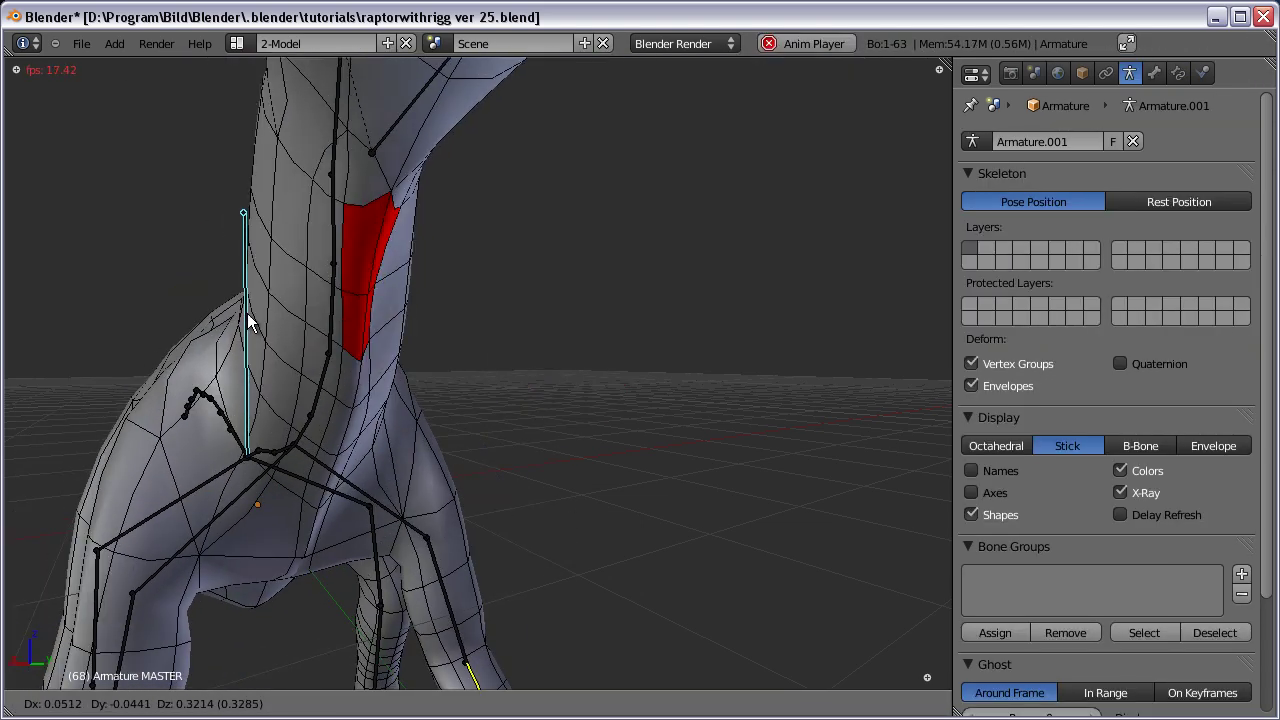
{"action": "left_click", "coordinate": [247, 313]}
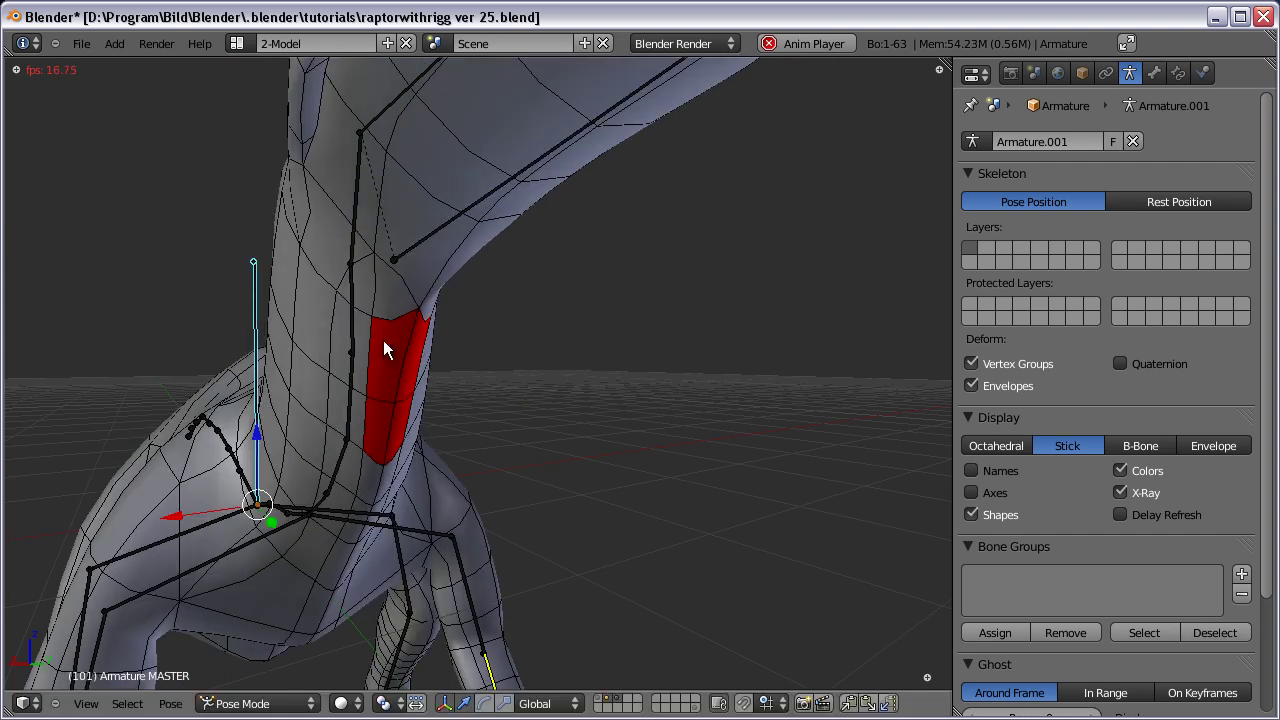
Reselect Raptor.001 in Object Mode and set the goal damping to 15.000 in its soft body physics settings.
{"action": "key", "text": "ctrl+Tab"}
{"action": "right_click", "coordinate": [383, 340]}
{"action": "left_click", "coordinate": [1250, 72]}
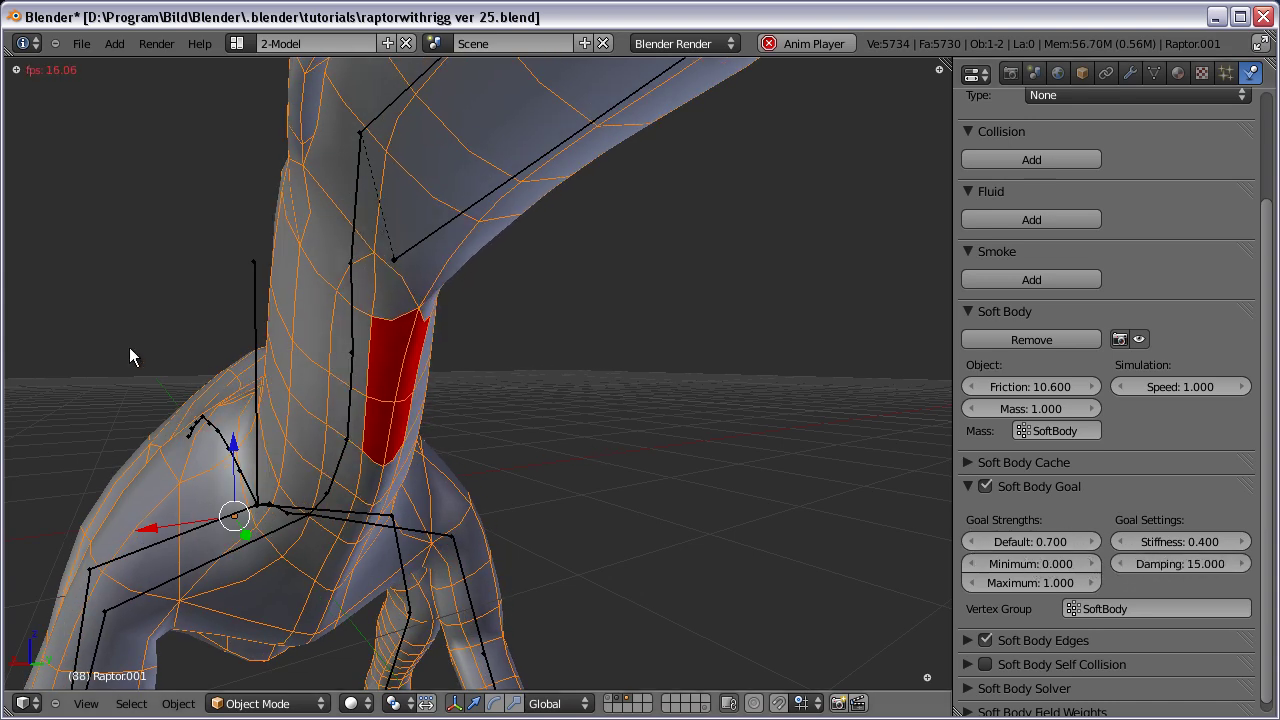
Select the MASTER bone and move it during playback to test the throat with the goal damping of 15.000.
{"action": "right_click", "coordinate": [249, 315]}
{"action": "key", "text": "g"}
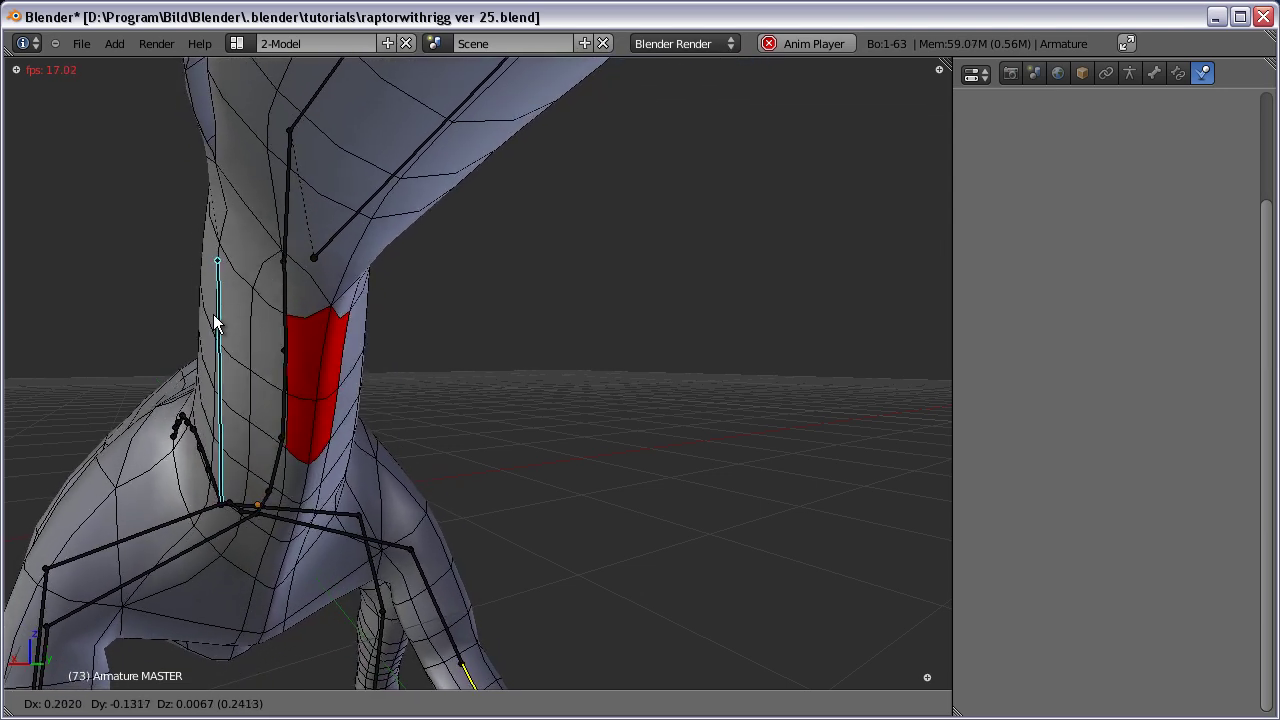
{"action": "left_click", "coordinate": [214, 316]}
Reselect Raptor.001 and set the soft body goal damping to 29.200 and the goal stiffness to 0.999.
{"action": "right_click", "coordinate": [404, 335]}
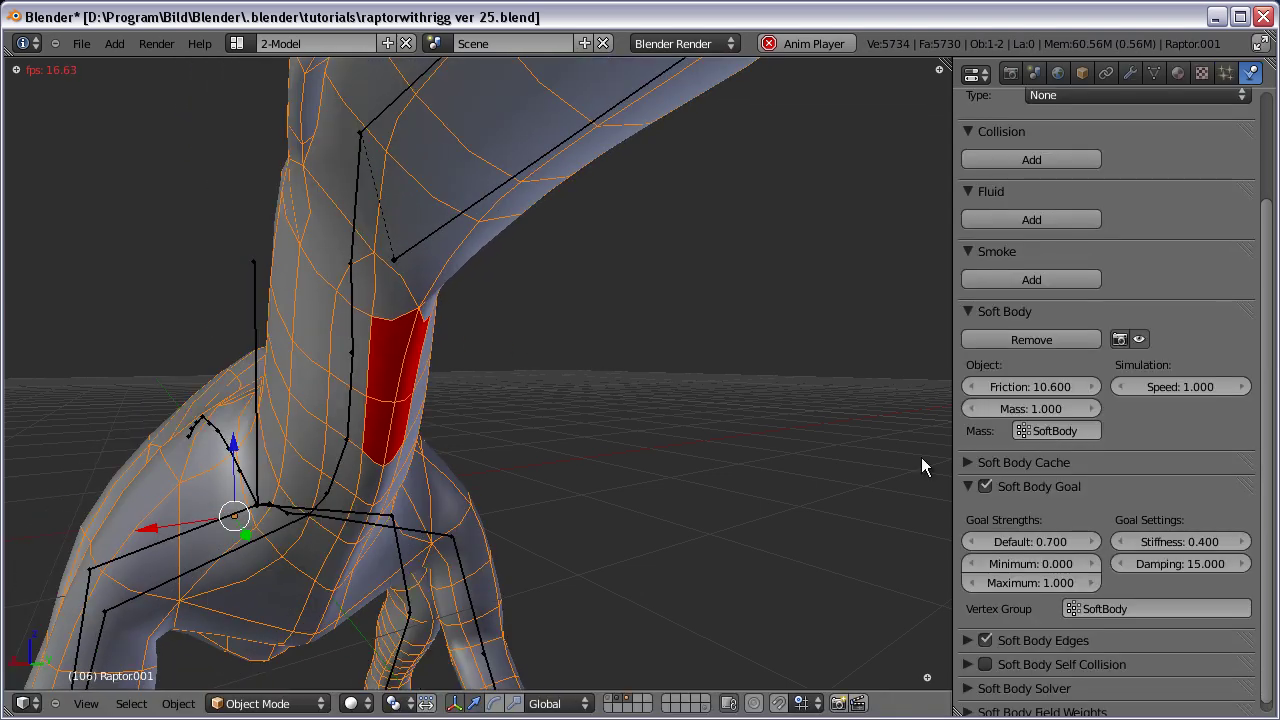
{"action": "left_click_drag", "start_coordinate": [1237, 570], "coordinate": [96, 566]}
{"action": "left_click_drag", "start_coordinate": [1194, 543], "coordinate": [771, 433]}
Move the MASTER bone to a new position during playback to test the throat with the stiffness of 0.999.
{"action": "right_click", "coordinate": [255, 327]}
{"action": "key", "text": "g"}
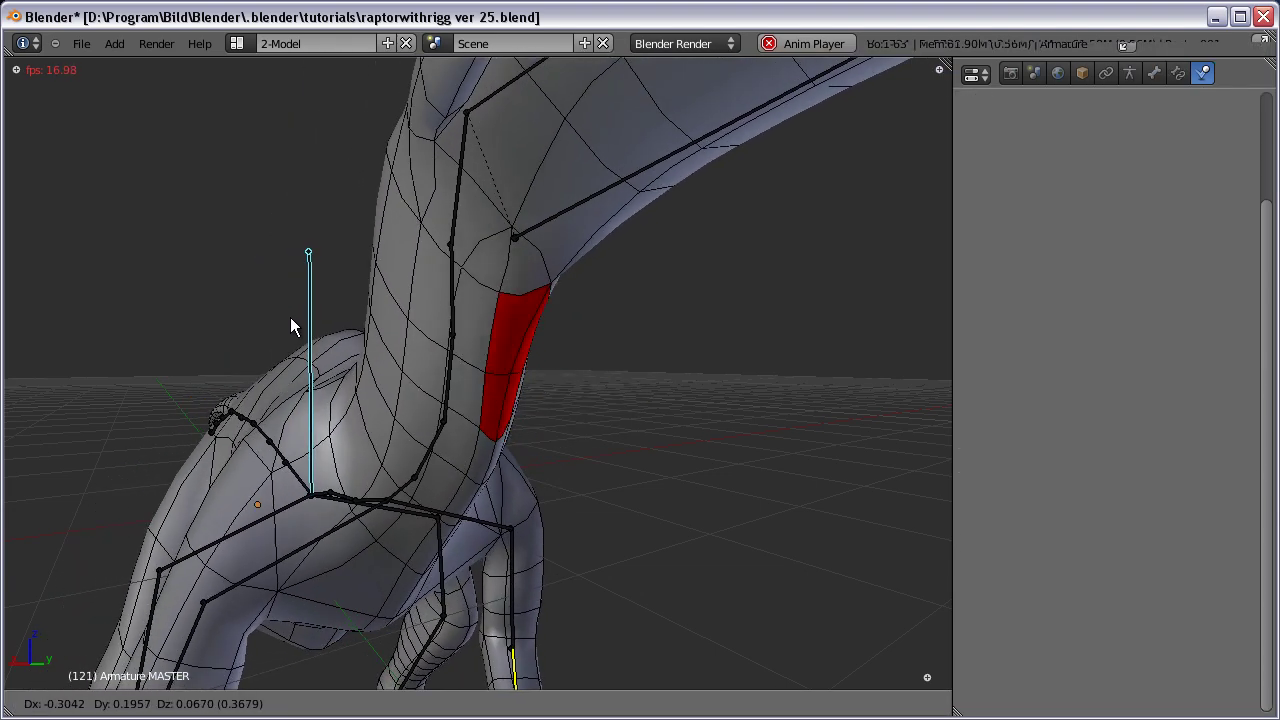
{"action": "left_click", "coordinate": [295, 333]}
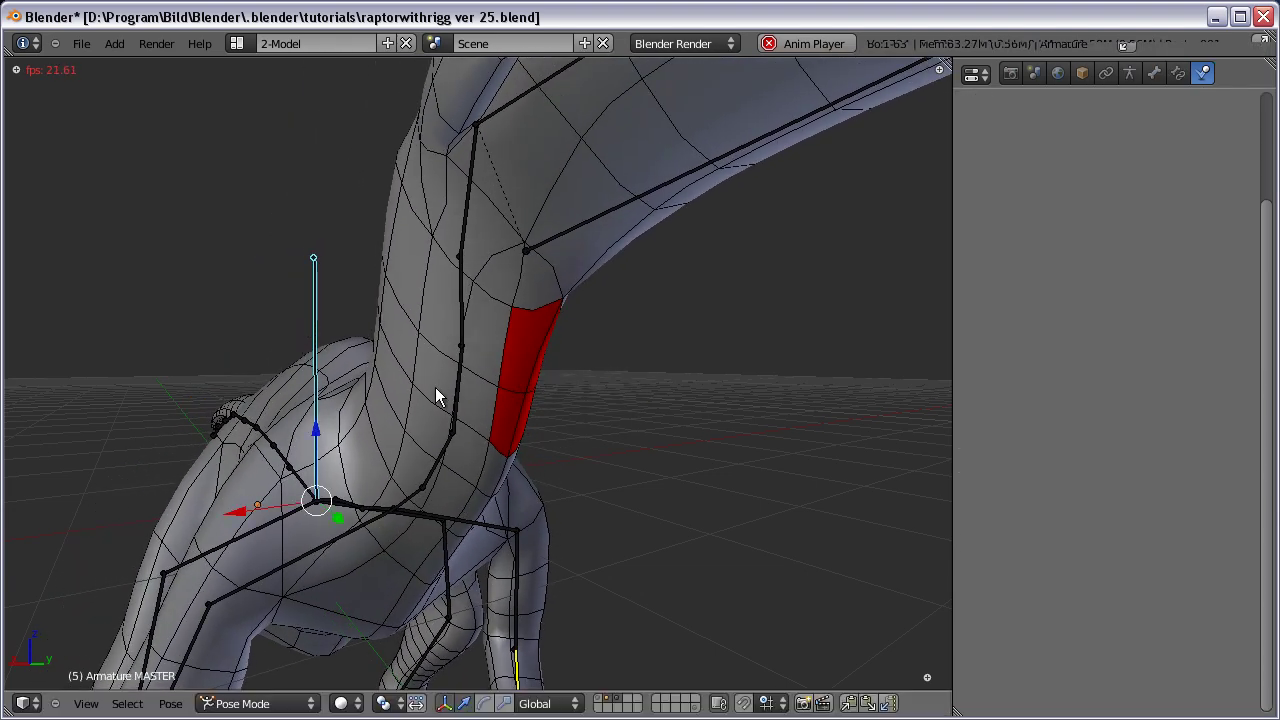
Select the Neck2 bone and try rotating it freely, about global X and about global Z during playback to test the throat.
{"action": "right_click", "coordinate": [442, 432]}
{"action": "key", "text": "r"}
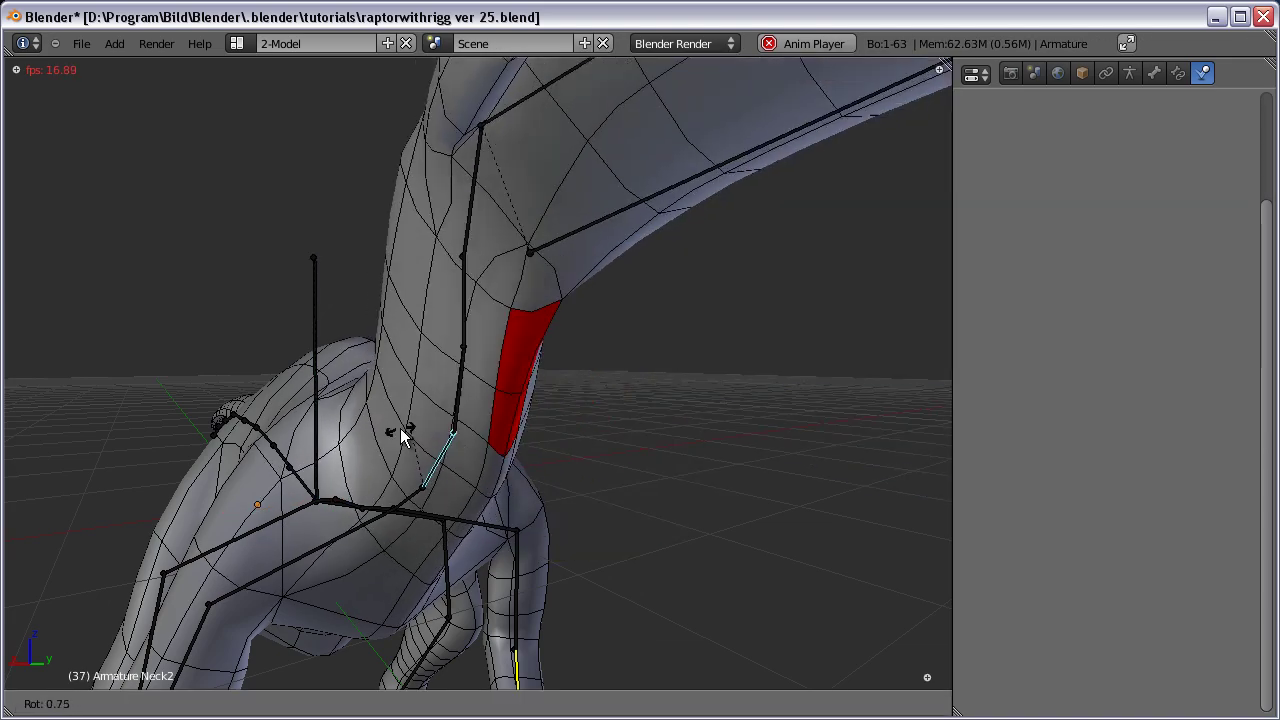
{"action": "left_click", "coordinate": [410, 405]}
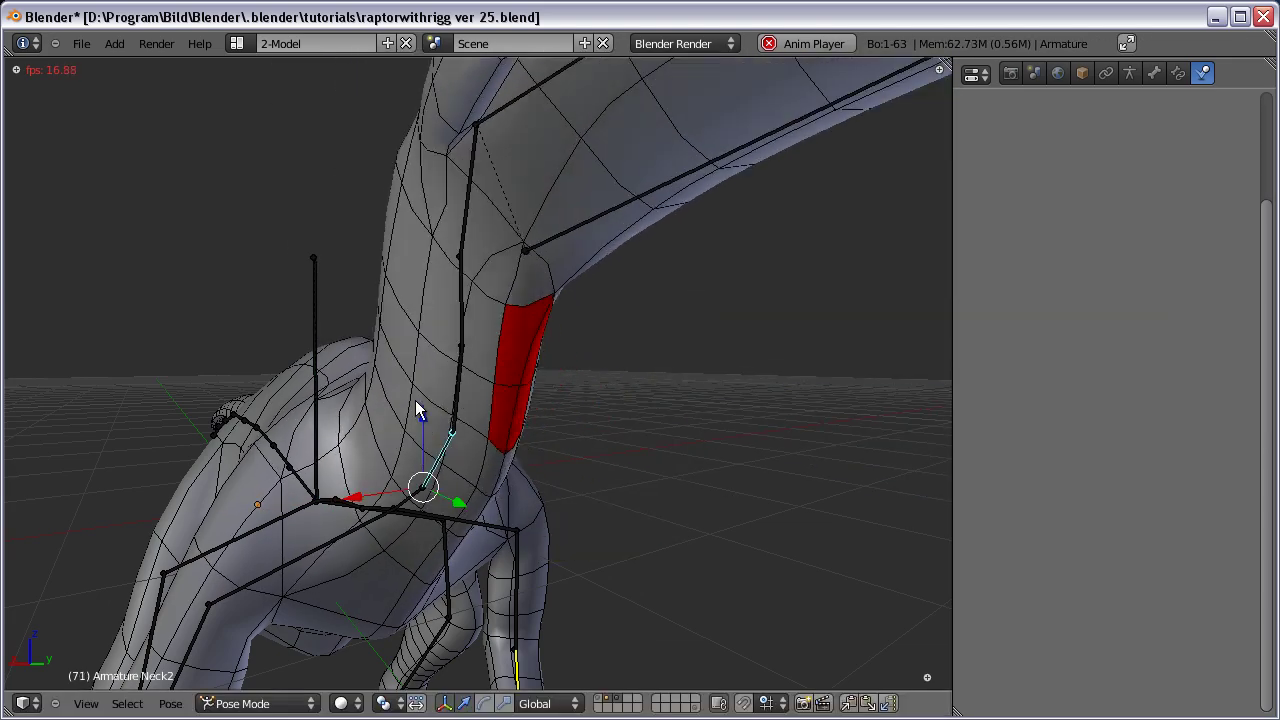
{"action": "key", "text": "r"}
{"action": "key", "text": "x"}
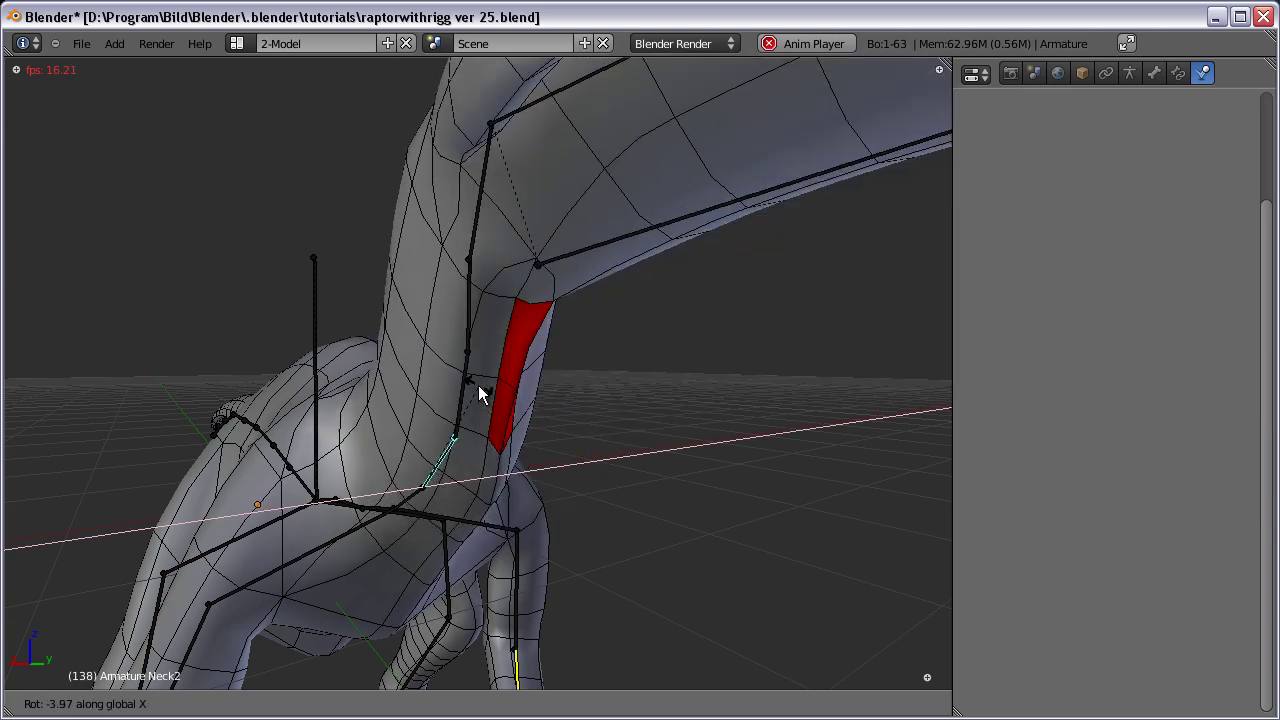
{"action": "key", "text": "z"}
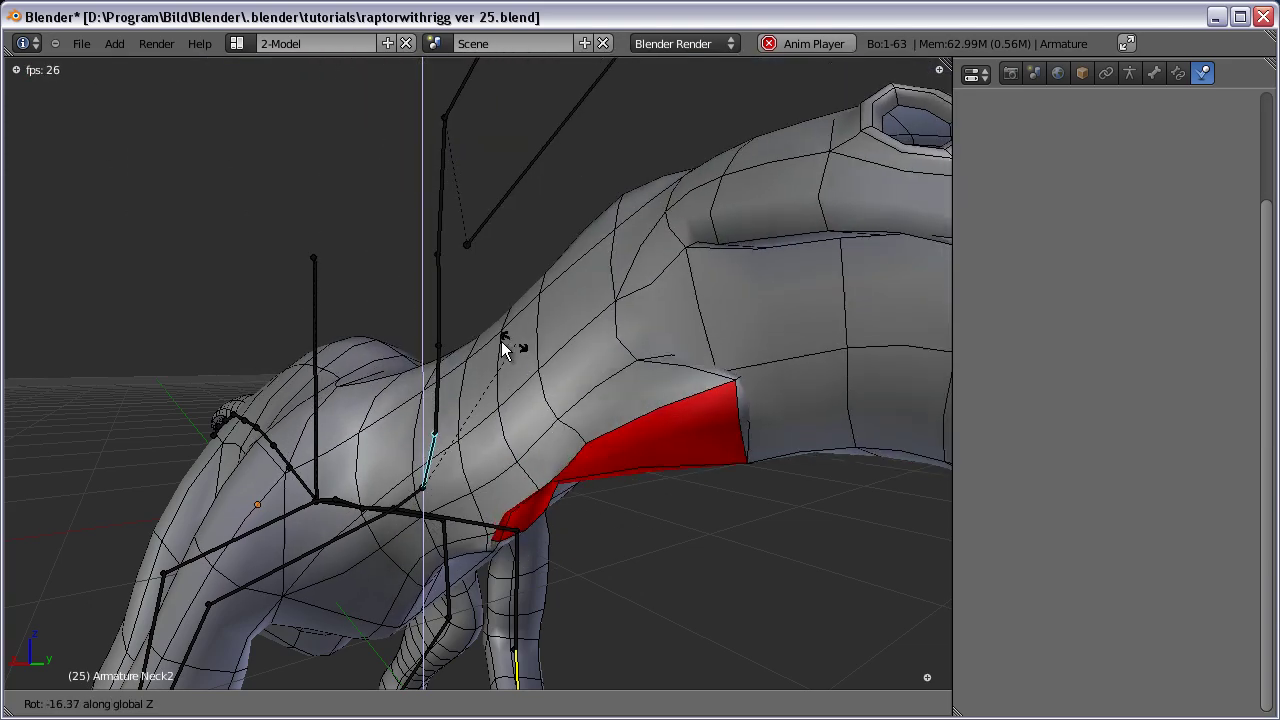
{"action": "right_click", "coordinate": [513, 337]}
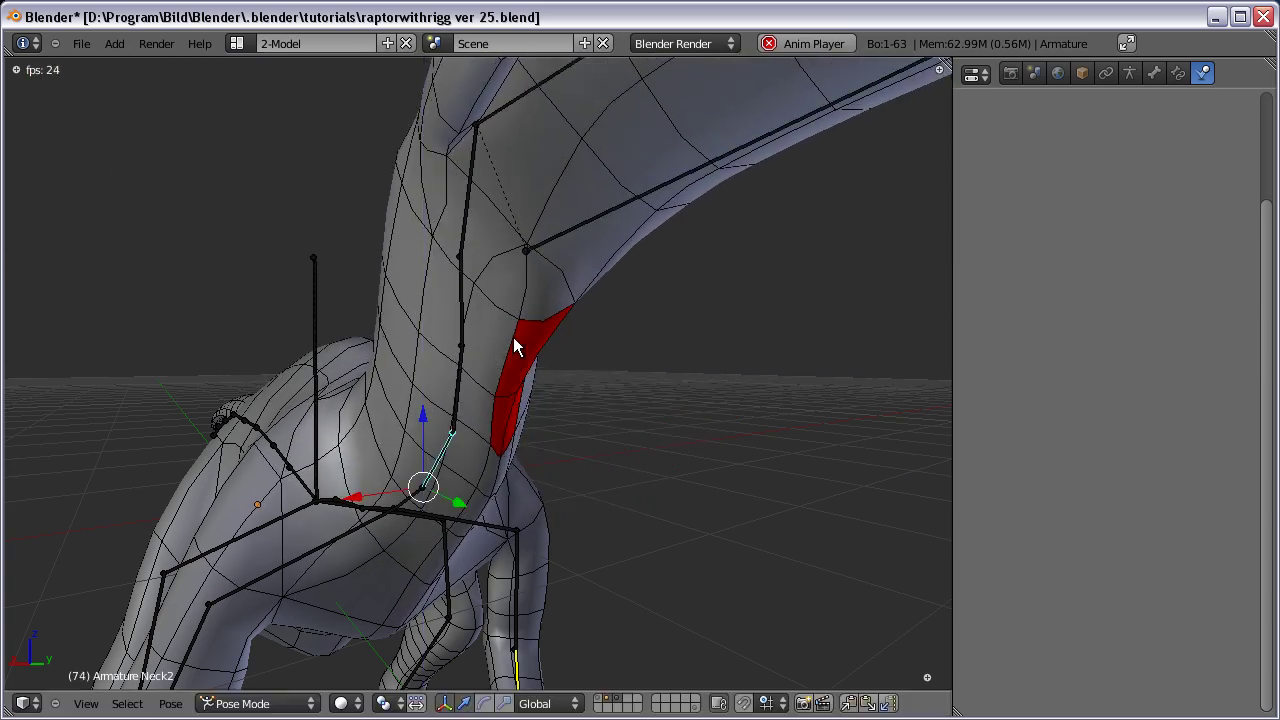
Leave Pose Mode, select Raptor.001 and stop the animation.
{"action": "key", "text": "ctrl+Tab"}
{"action": "right_click", "coordinate": [513, 337]}
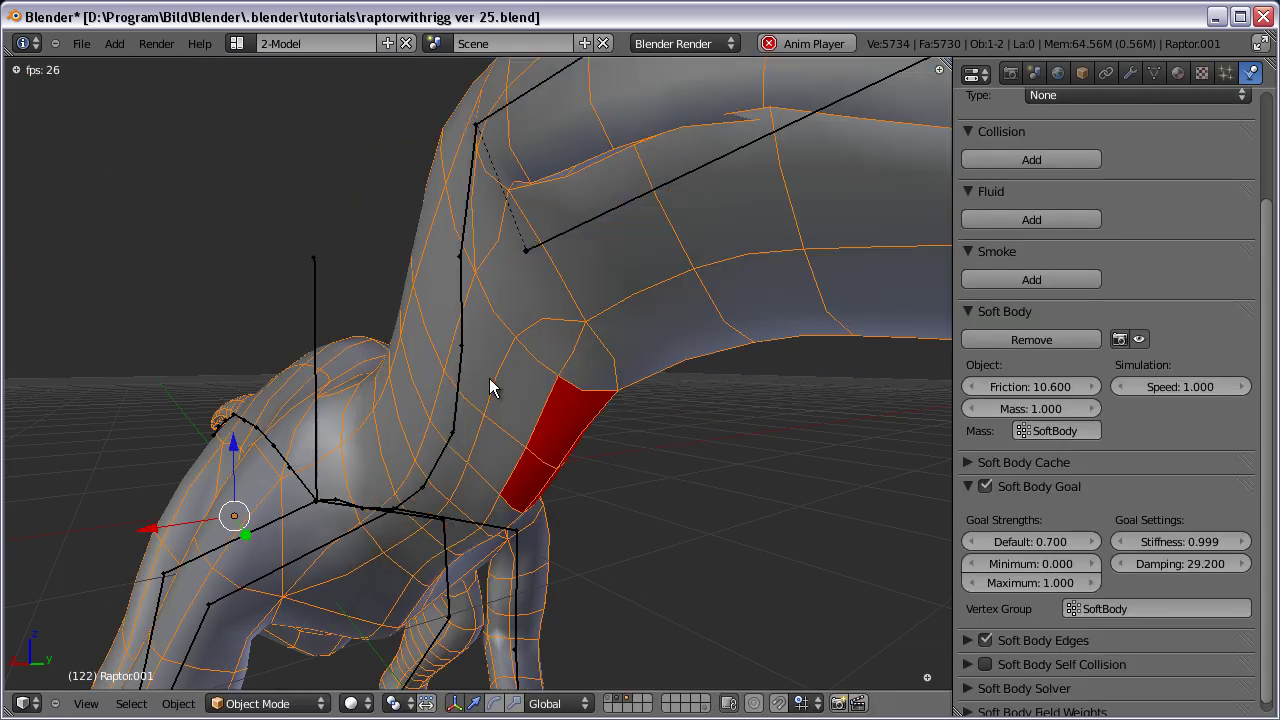
{"action": "key", "text": "Escape"}
Select the Neck3 bone, replay the animation to check the throat, and undo back to the Raptor.001 selection.
{"action": "right_click", "coordinate": [456, 437]}
{"action": "key", "text": "ctrl+Tab"}
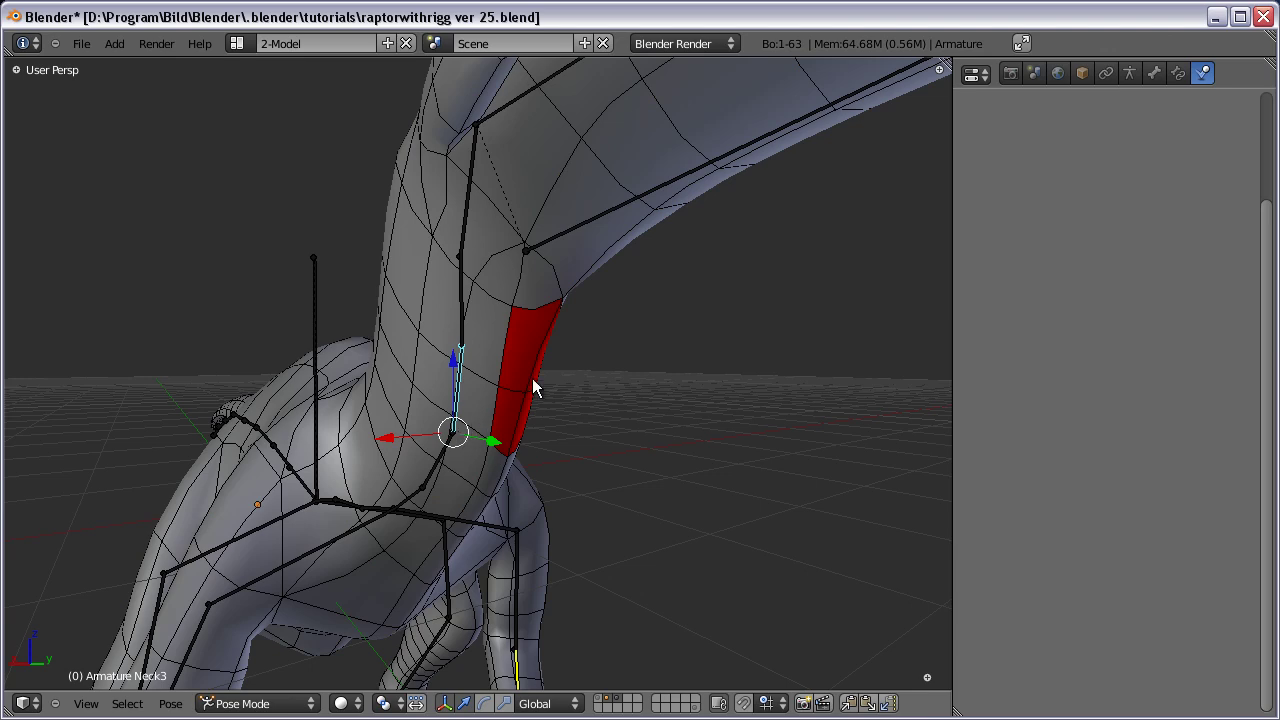
{"action": "key", "text": "alt+a"}
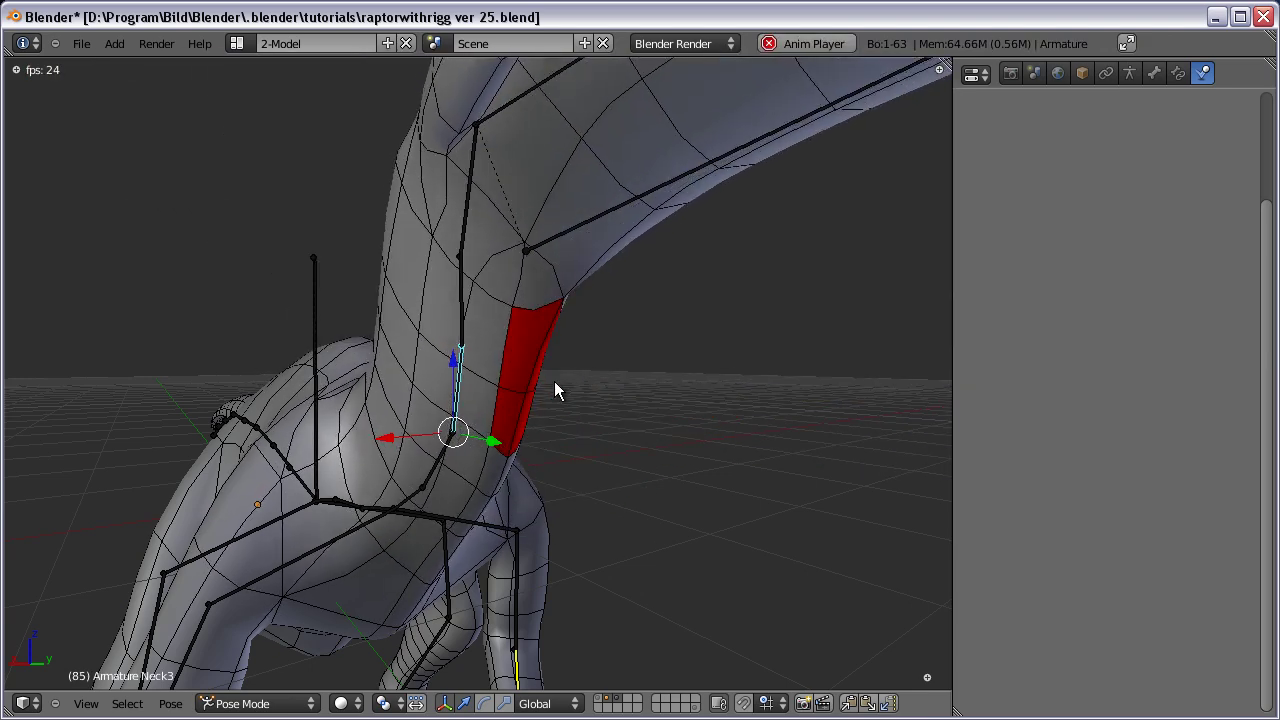
{"action": "key", "text": "ctrl+z"}
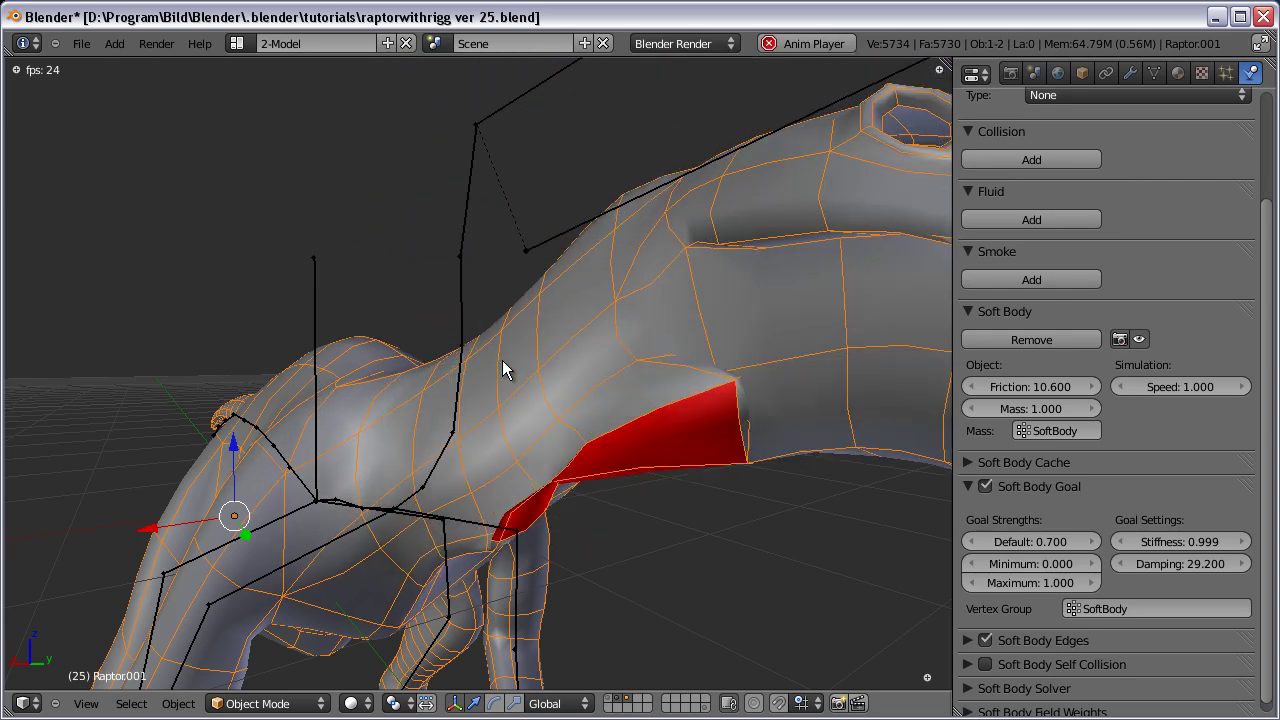
Stop the animation and switch Raptor.001 into Edit Mode and back to Object Mode to reset the distorted mesh.
{"action": "scroll", "coordinate": [503, 367], "scroll_direction": "down", "scroll_amount": 6}
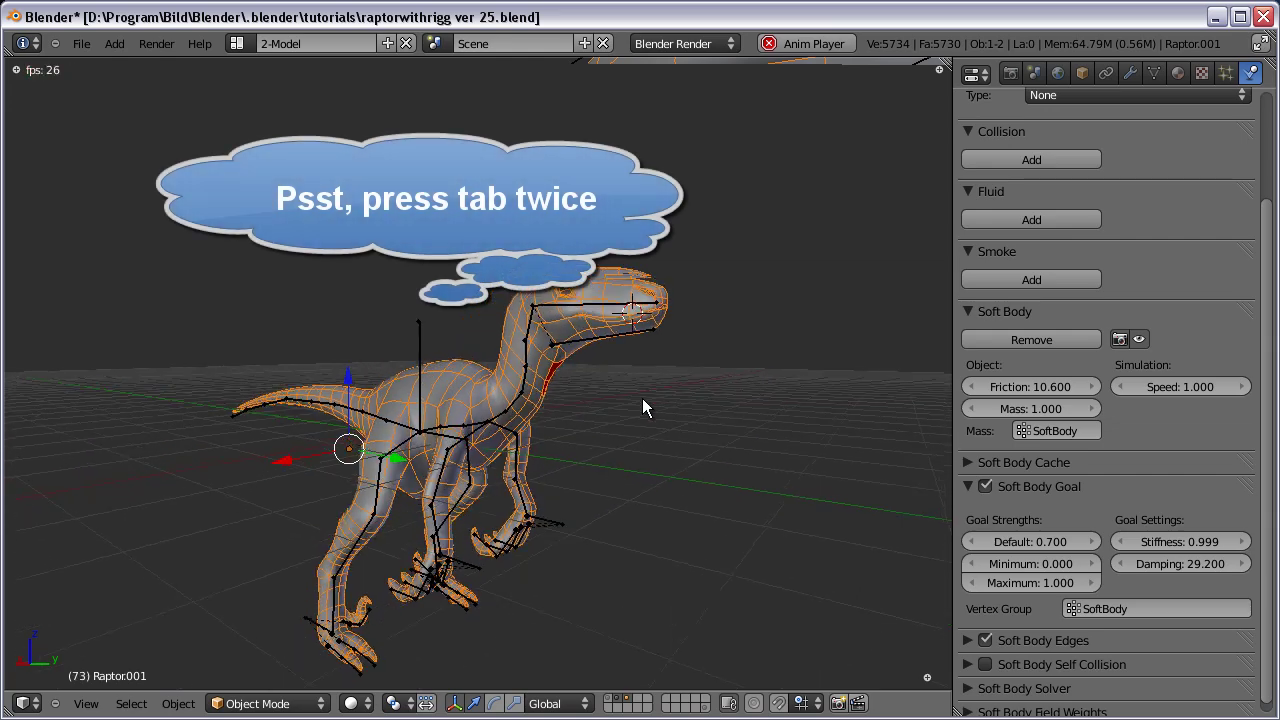
{"action": "middle_click_drag", "start_coordinate": [642, 398], "coordinate": [563, 426]}
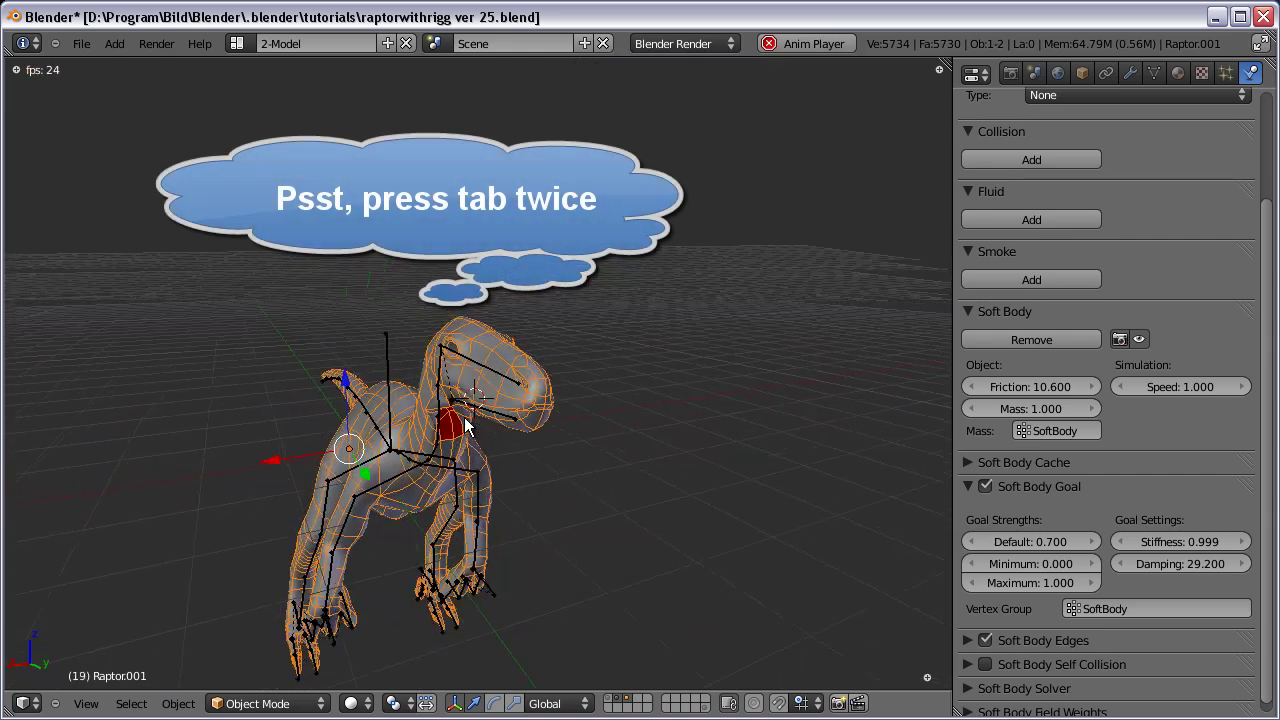
{"action": "key", "text": "Escape"}
{"action": "key", "text": "Tab"}
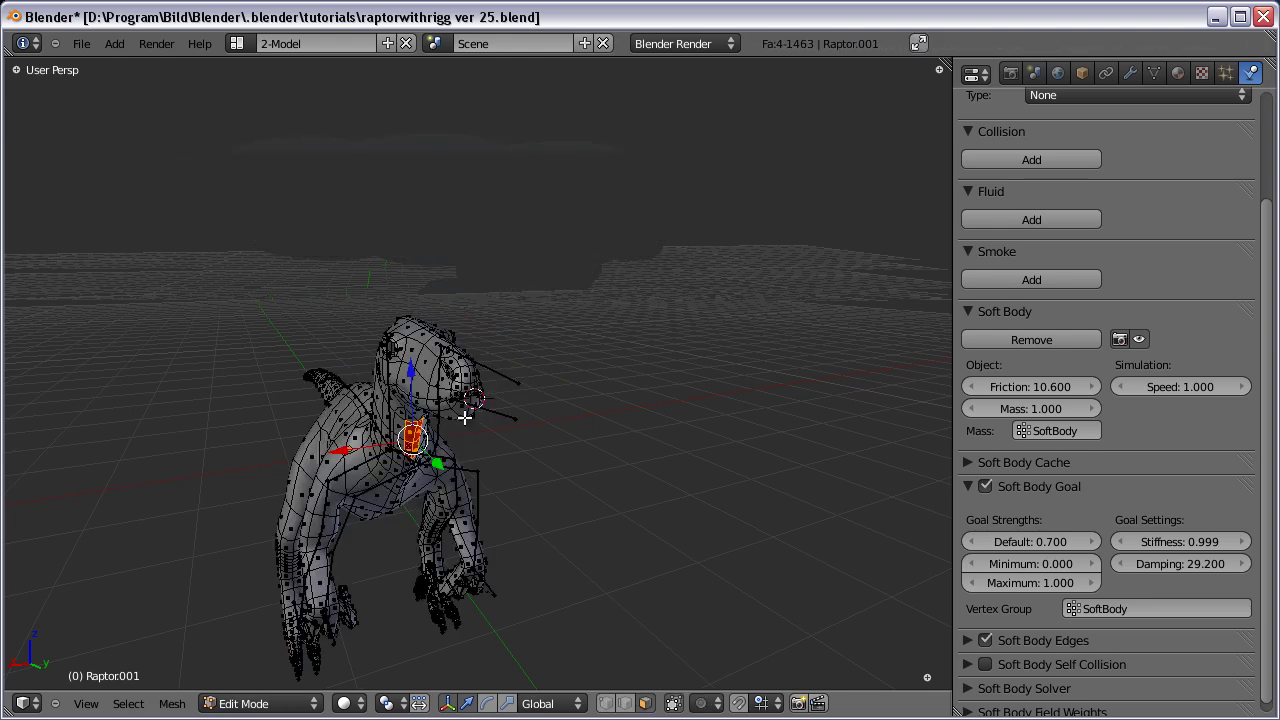
{"action": "key", "text": "Tab"}
{"action": "scroll", "coordinate": [452, 420], "scroll_direction": "up", "scroll_amount": 5}
{"action": "scroll", "coordinate": [452, 420], "scroll_direction": "down", "scroll_amount": 4}
{"action": "scroll", "coordinate": [464, 410], "scroll_direction": "up", "scroll_amount": 2}
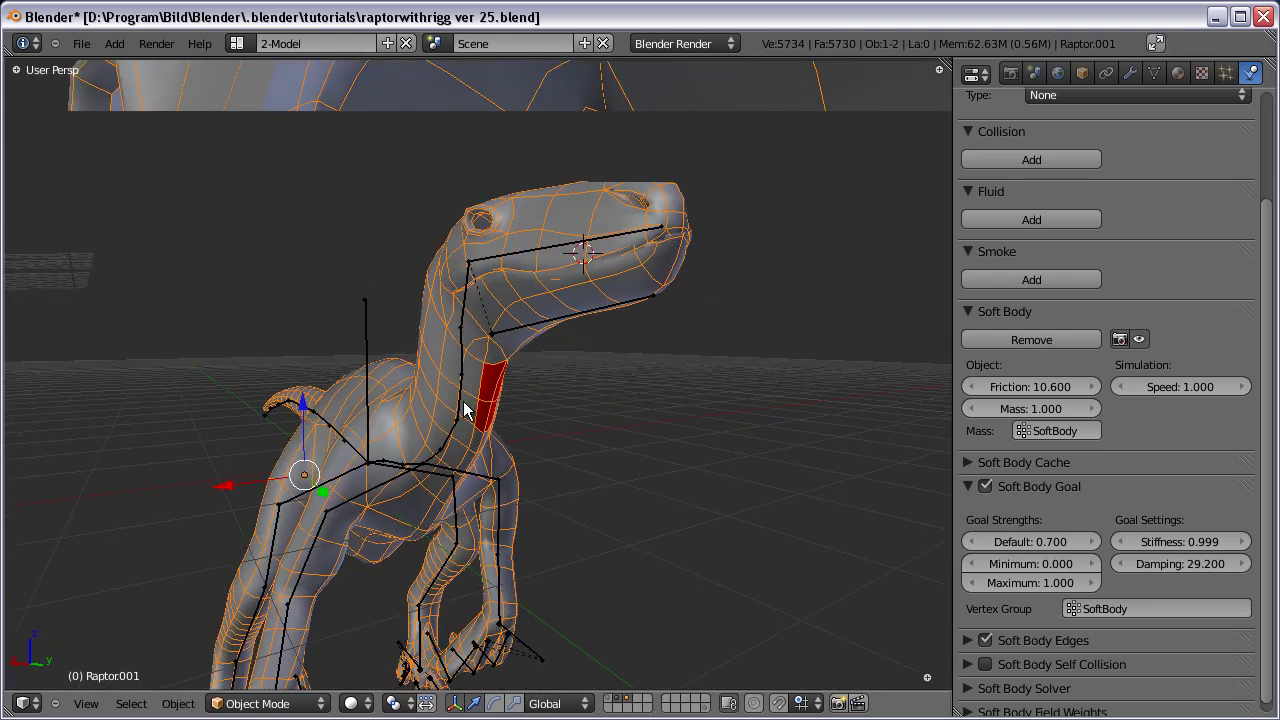
Select the Neck2 bone, play the animation and rotate the bone about the global Z axis to test the throat's jiggle.
{"action": "right_click", "coordinate": [455, 430]}
{"action": "key", "text": "alt+a"}
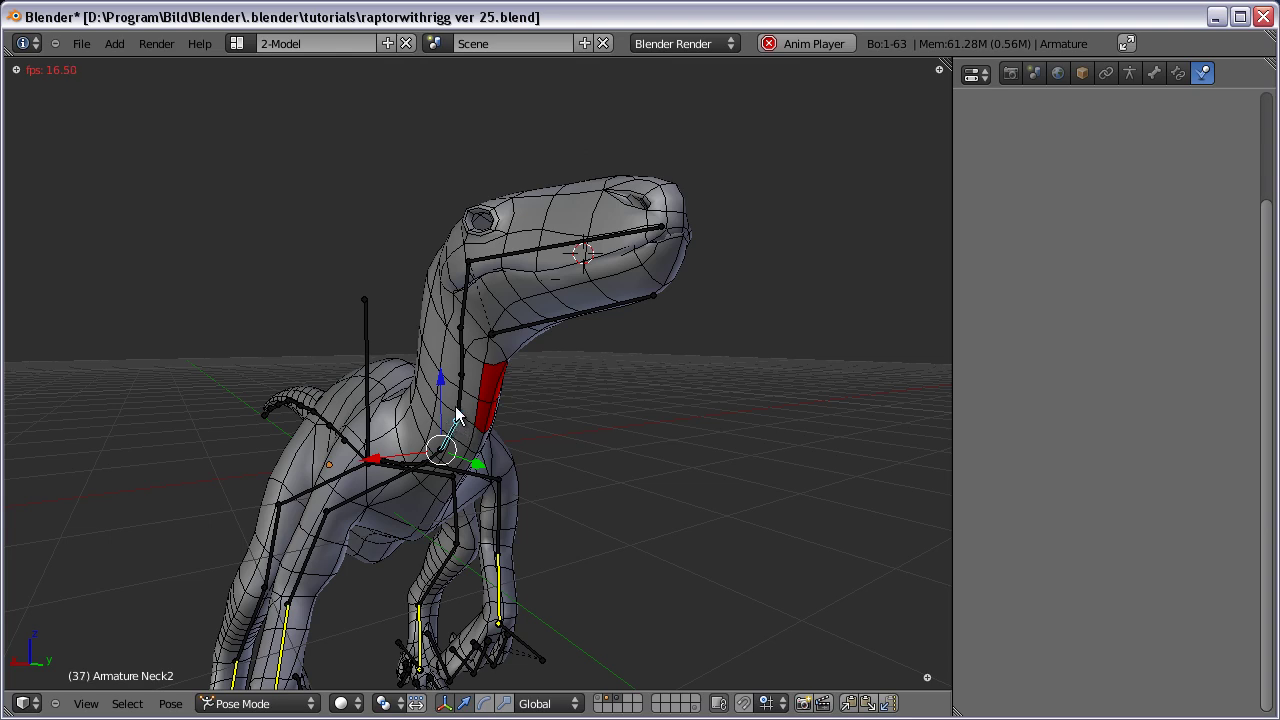
{"action": "key", "text": "r"}
{"action": "key", "text": "z"}
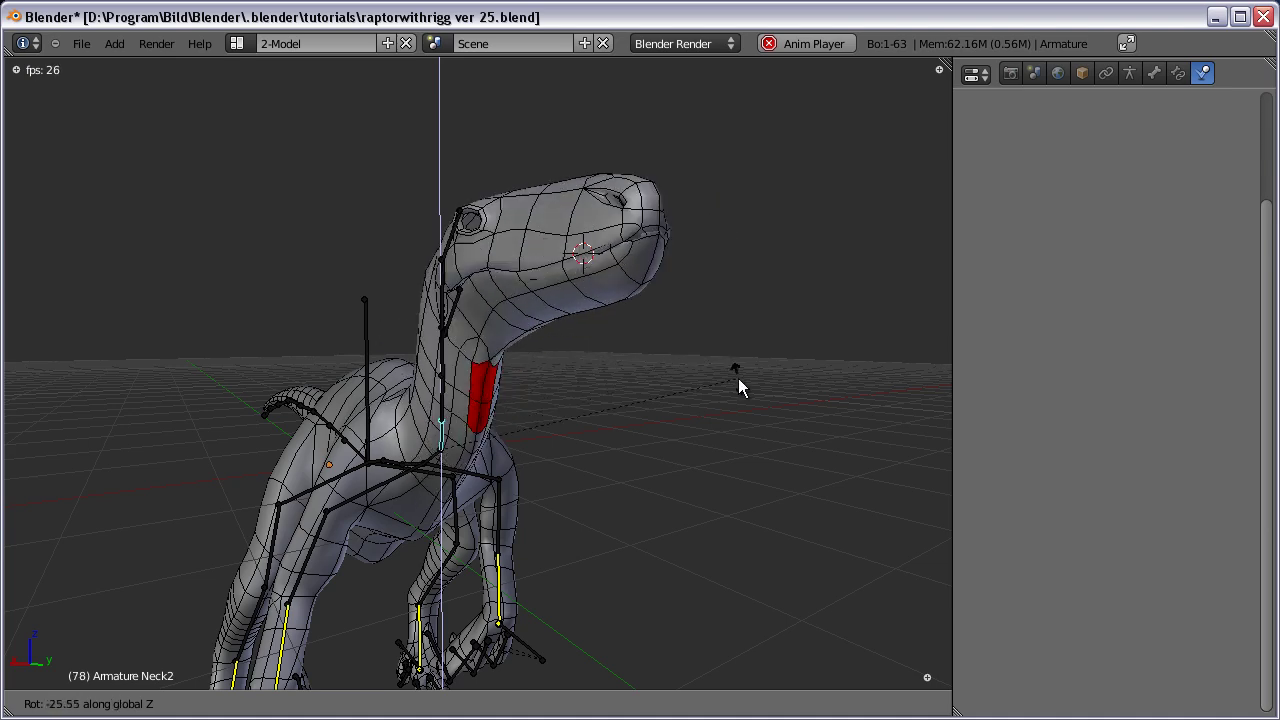
{"action": "left_click", "coordinate": [489, 277]}
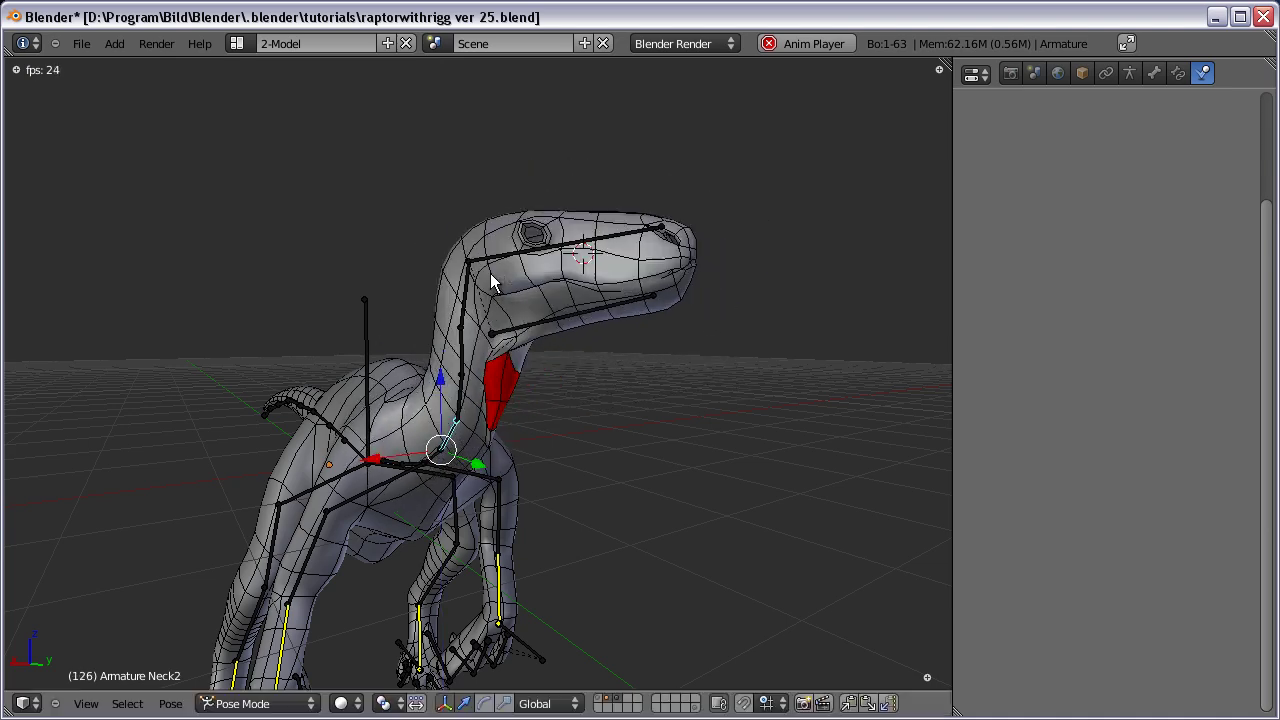
Select the Neck3 bone, rotate it about the global Z axis to test the throat's jiggle, and inspect the red area from both sides.
{"action": "right_click", "coordinate": [488, 378]}
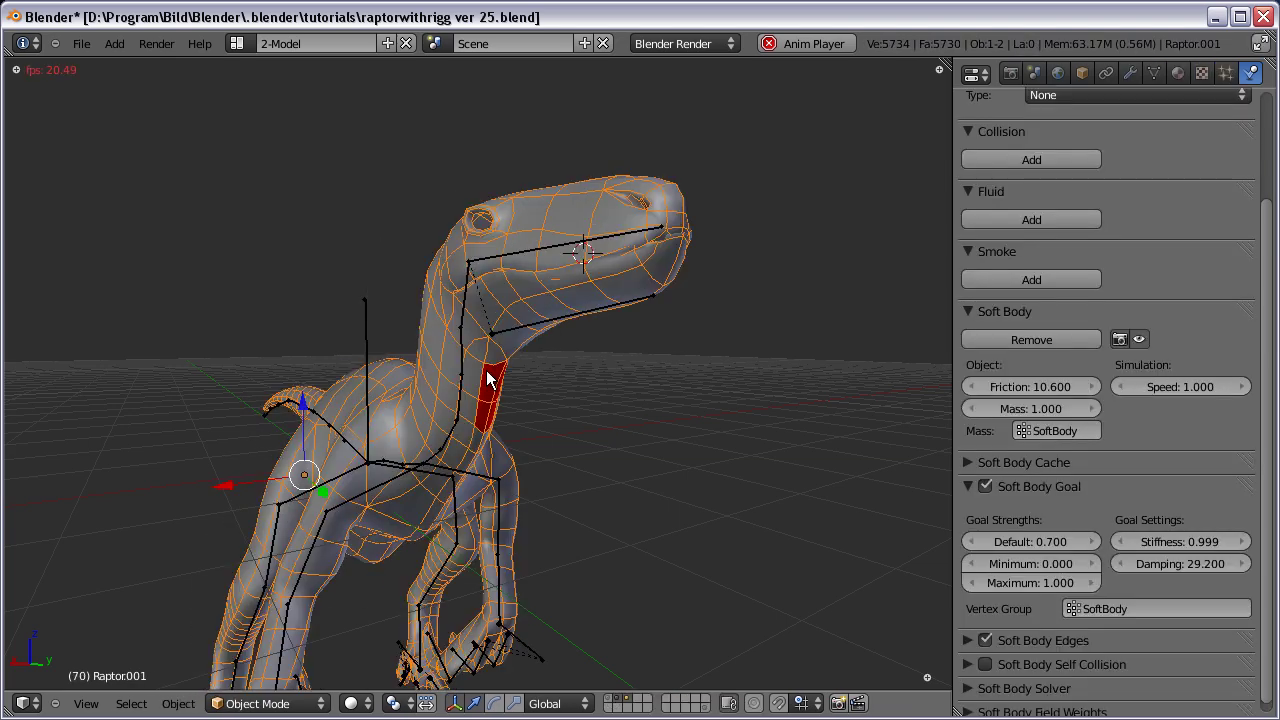
{"action": "right_click", "coordinate": [470, 405]}
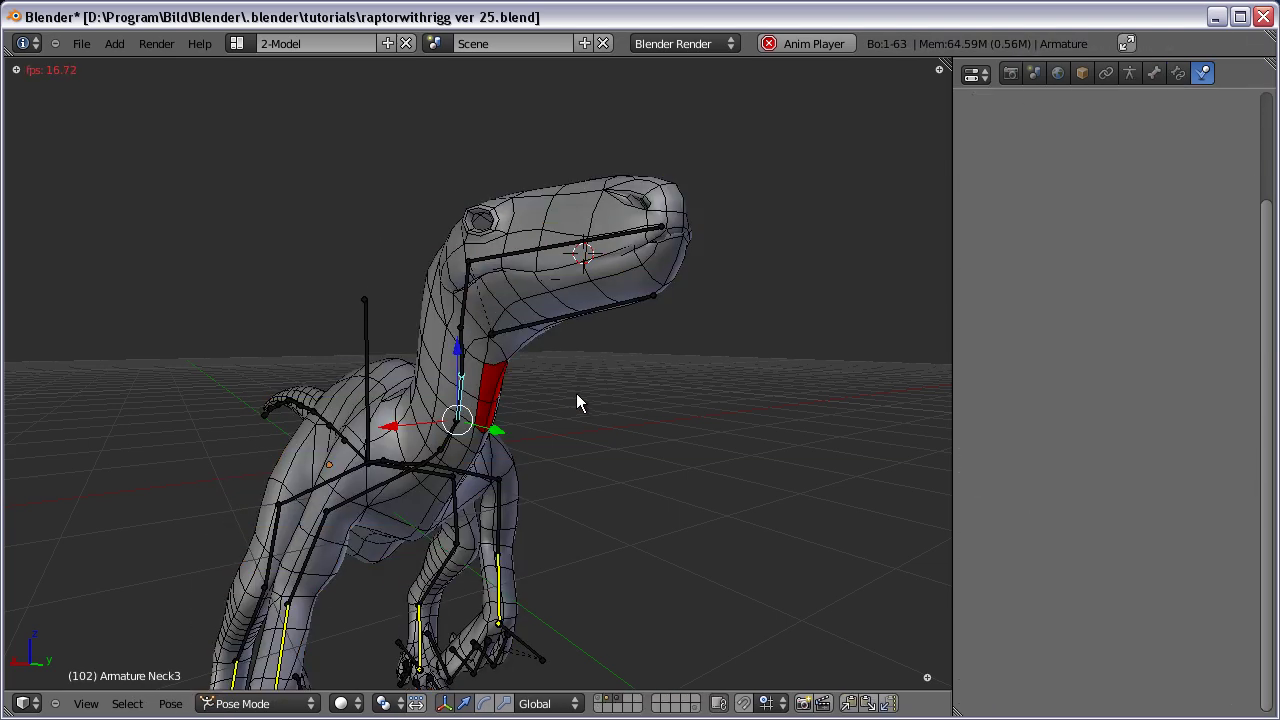
{"action": "key", "text": "r"}
{"action": "key", "text": "z"}
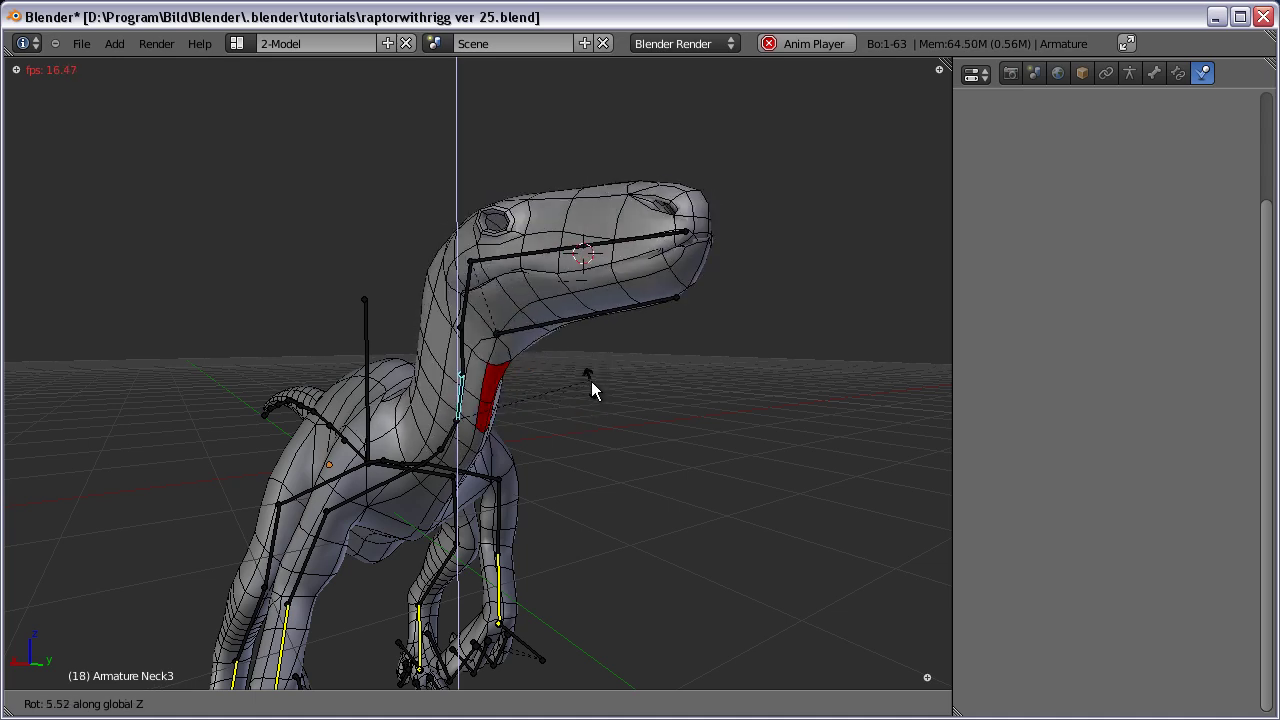
{"action": "left_click", "coordinate": [564, 438]}
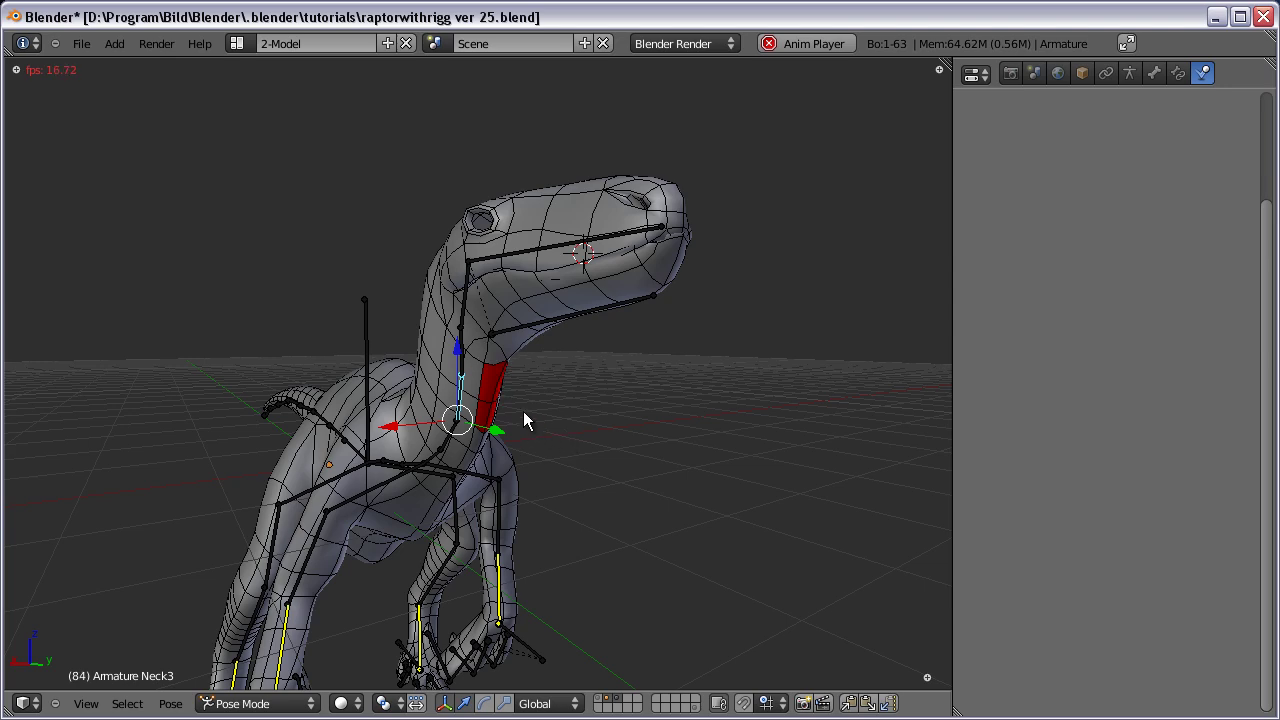
{"action": "scroll", "coordinate": [523, 411], "scroll_direction": "up", "scroll_amount": 5}
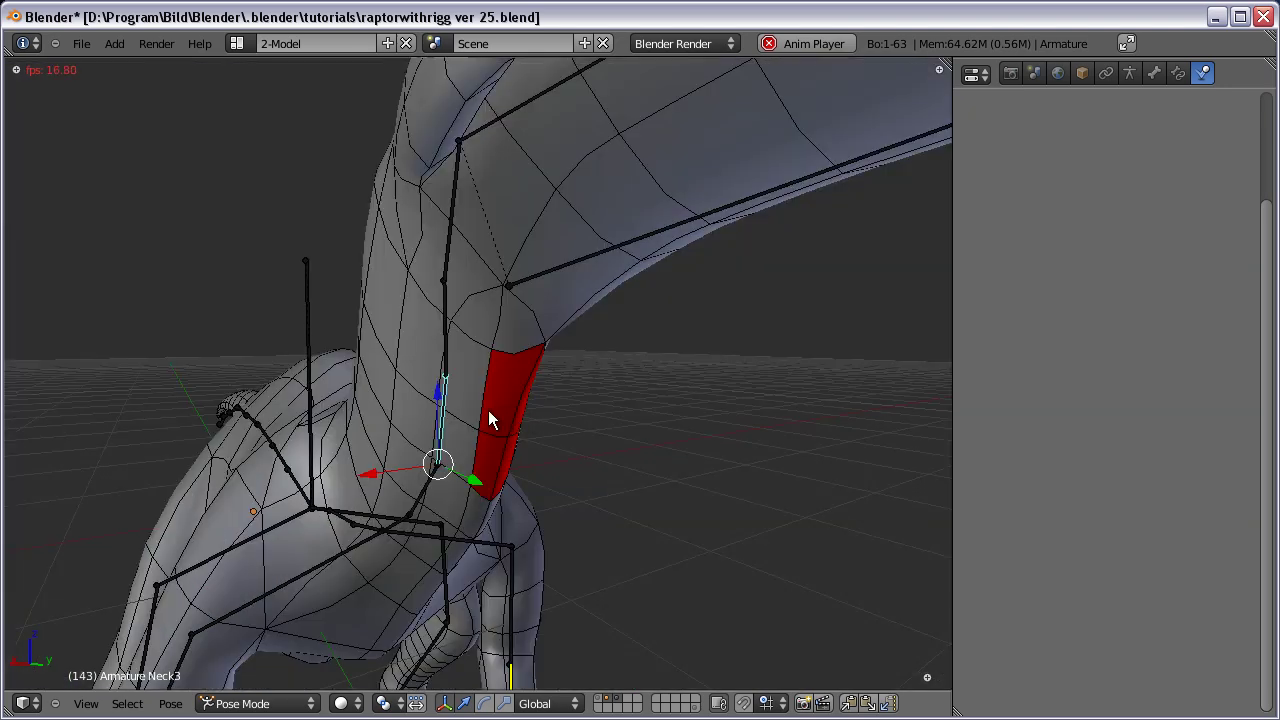
{"action": "middle_click_drag", "start_coordinate": [488, 410], "coordinate": [274, 410]}
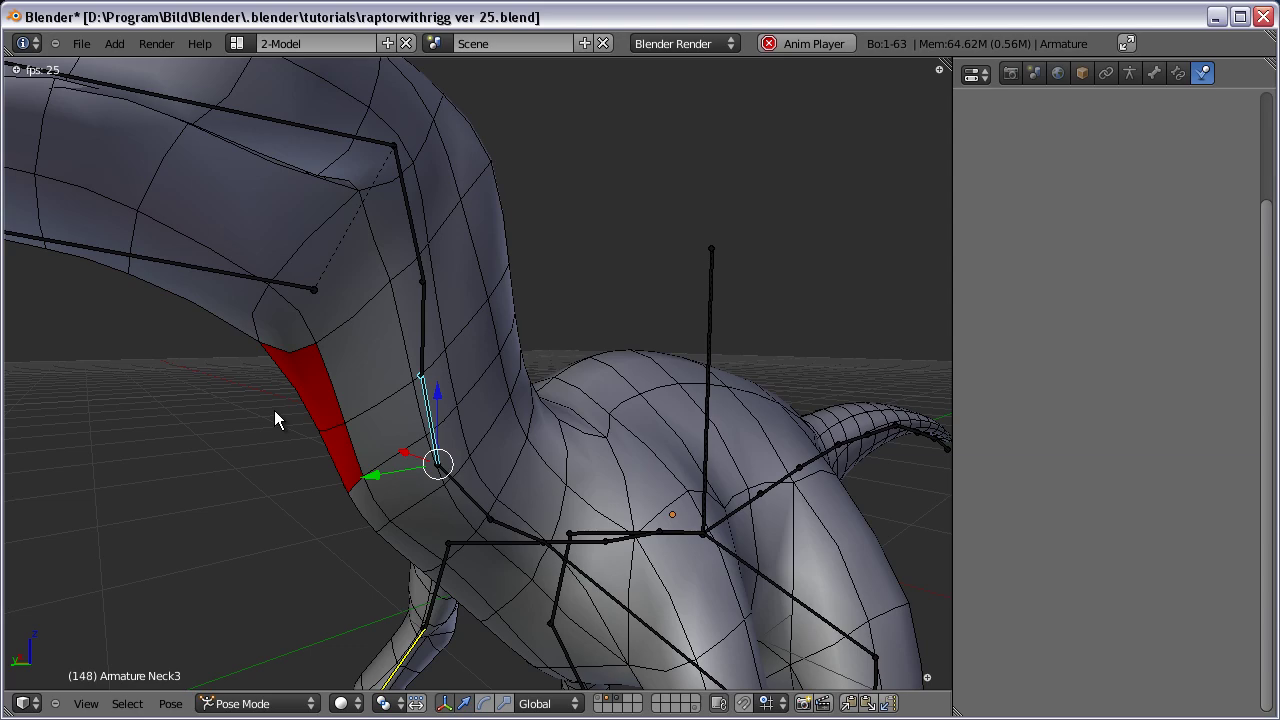
{"action": "middle_click_drag", "start_coordinate": [276, 412], "coordinate": [671, 393]}
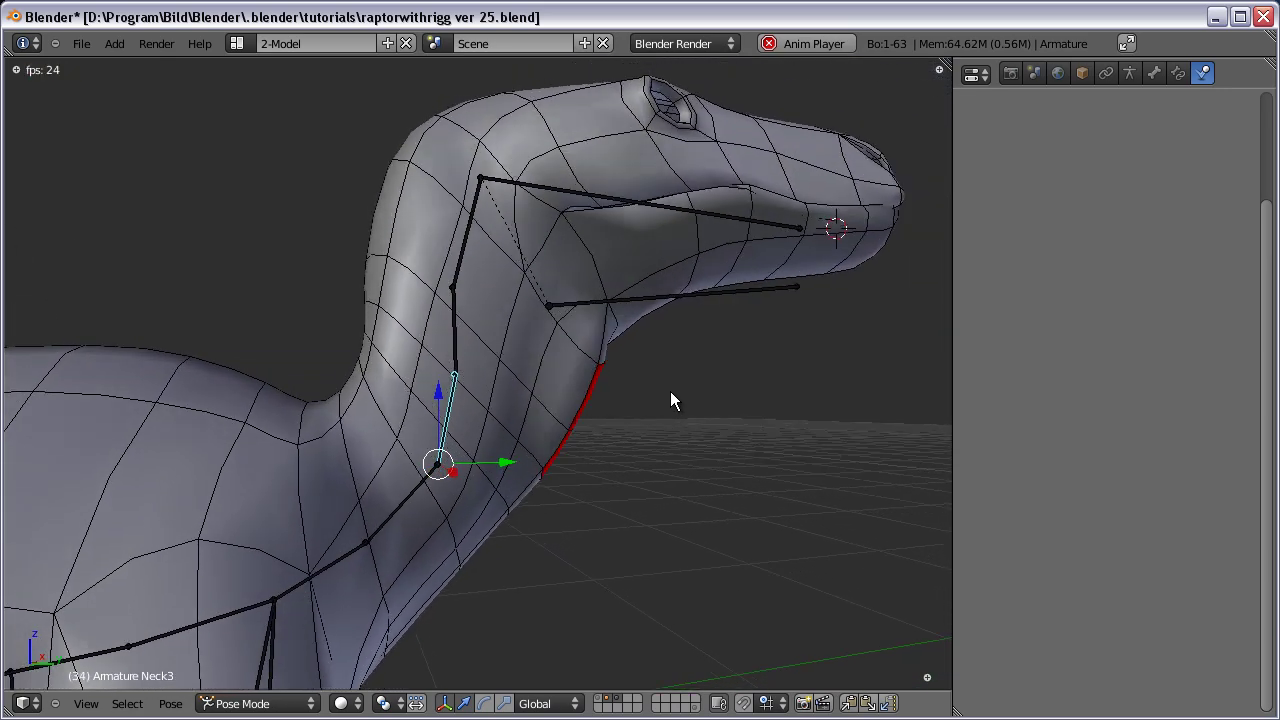